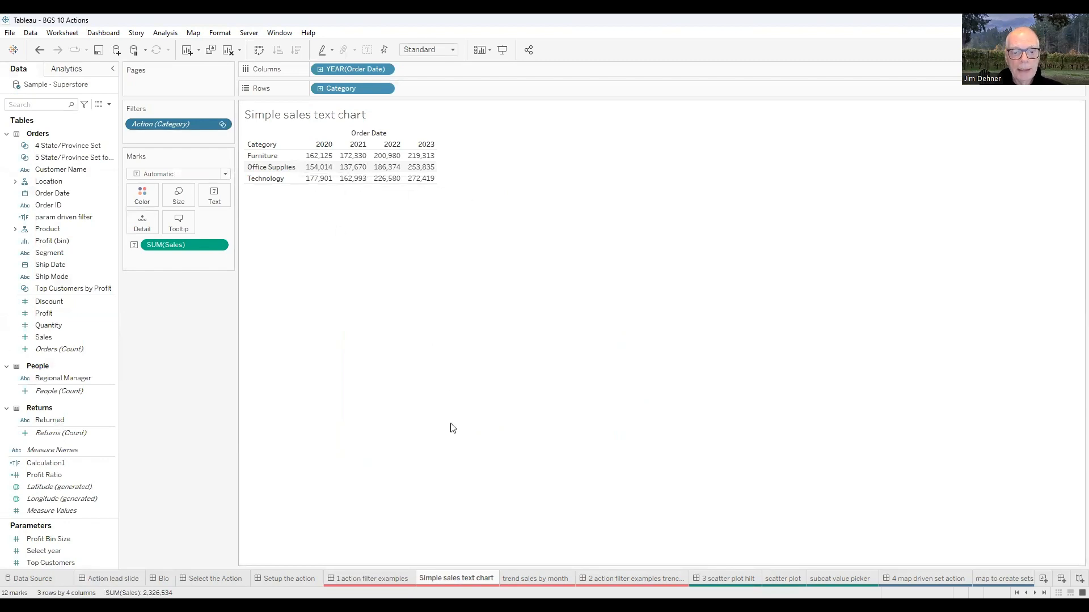
- Look over the trend sales by month sheet and the '1 action filter examples' dashboard
left_click(524, 578)
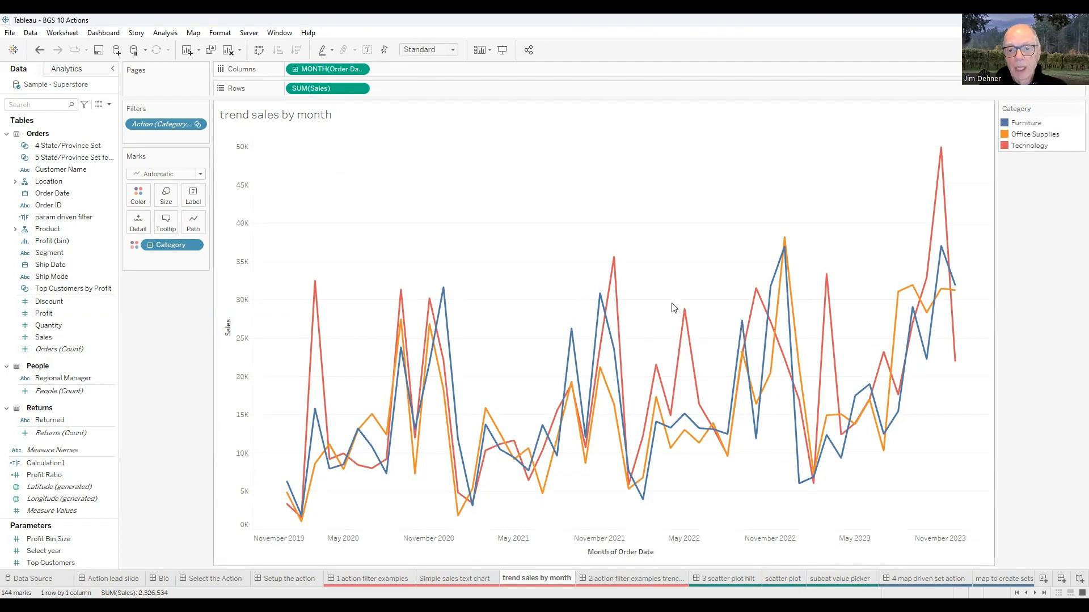
mouse_move(792, 274)
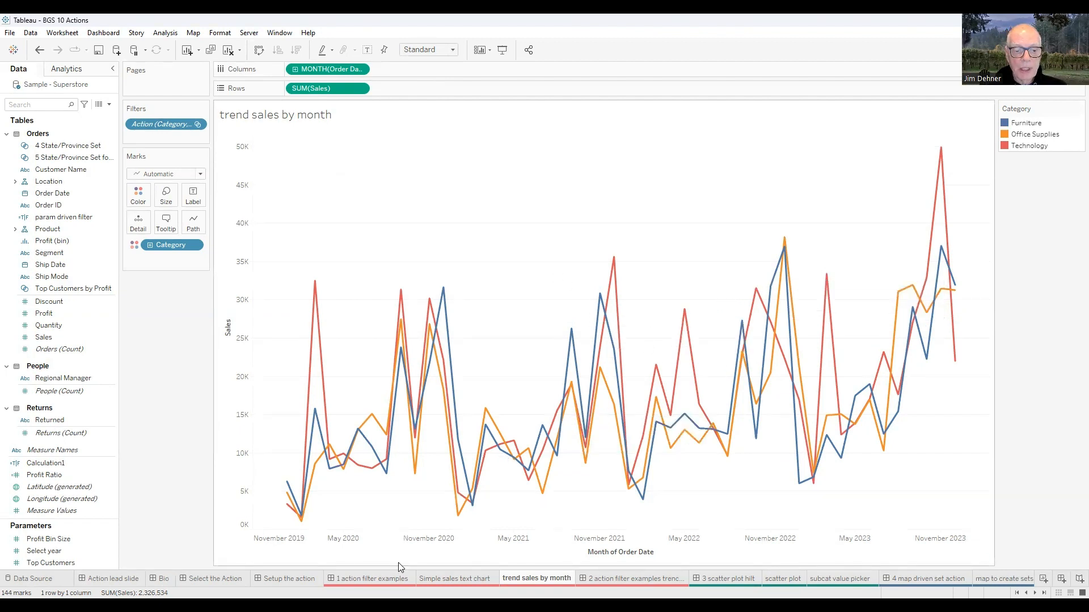
left_click(374, 575)
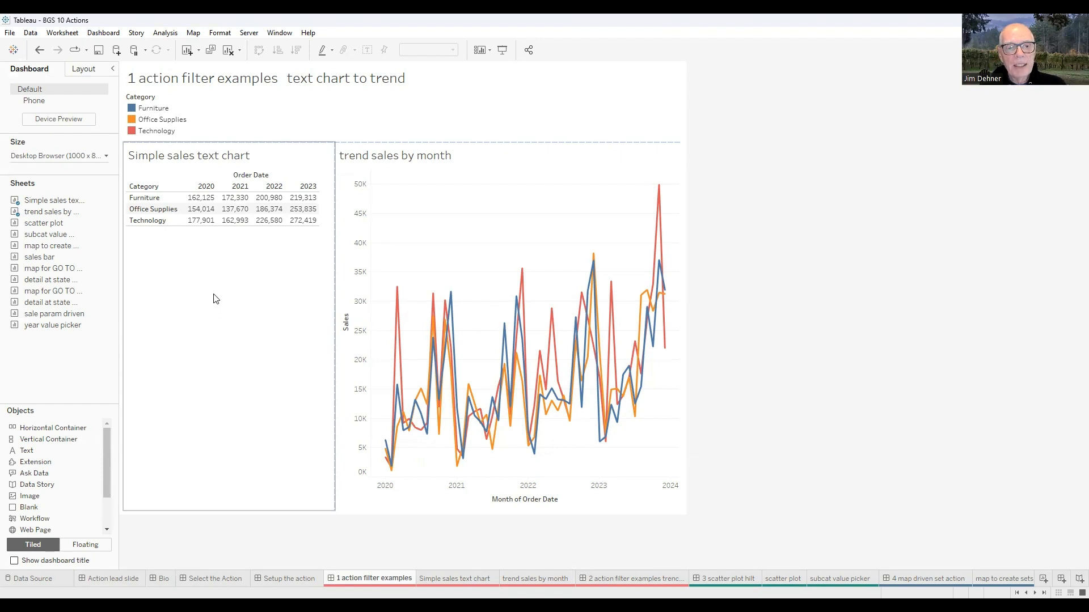
mouse_move(518, 312)
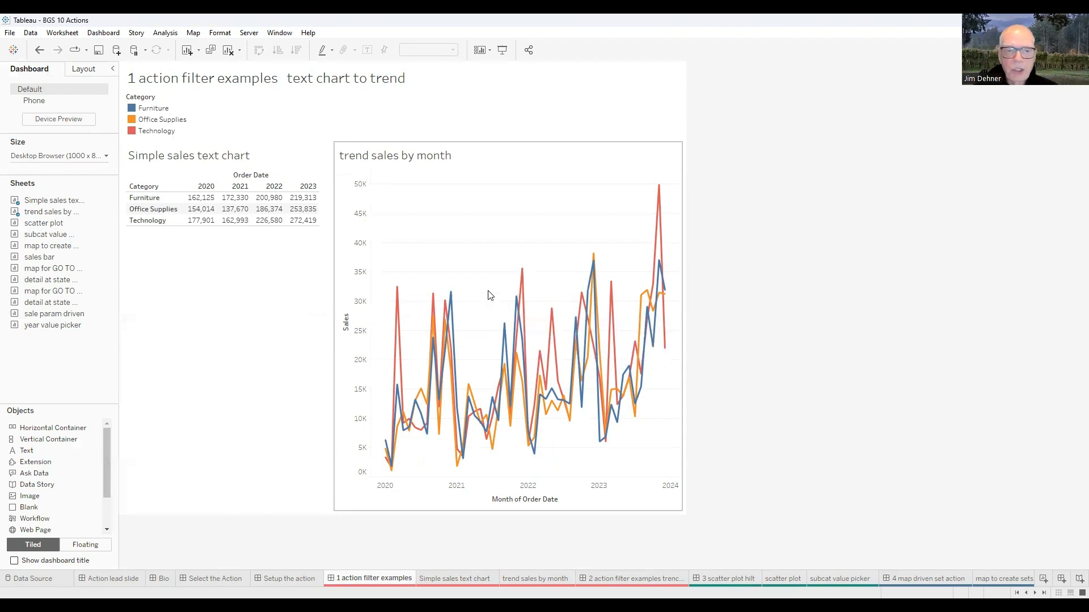
mouse_move(594, 277)
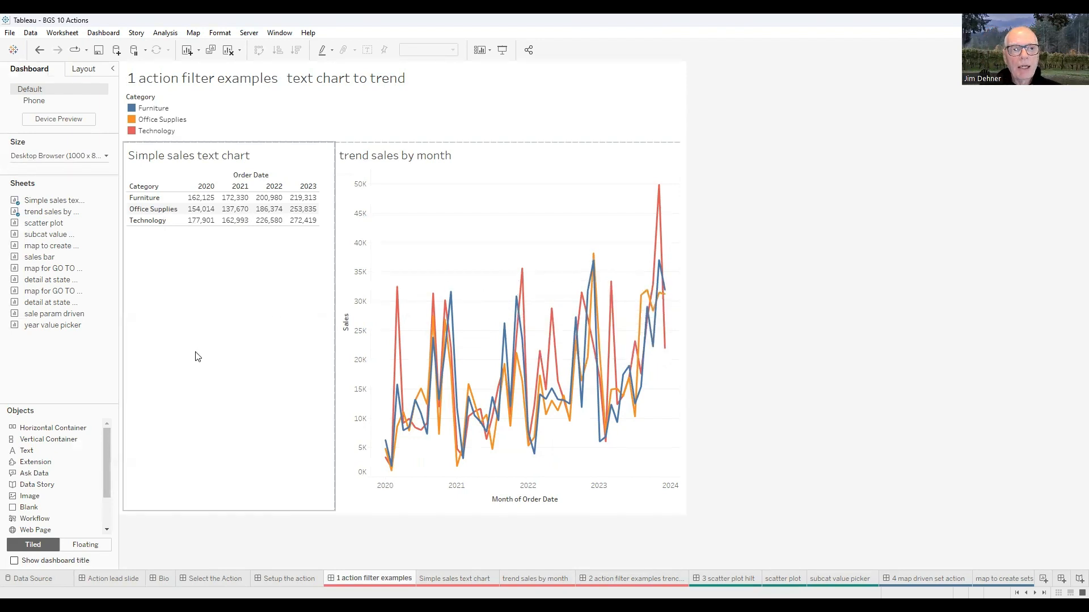
- Open the dashboard actions list and limit it to this sheet's actions
left_click(104, 33)
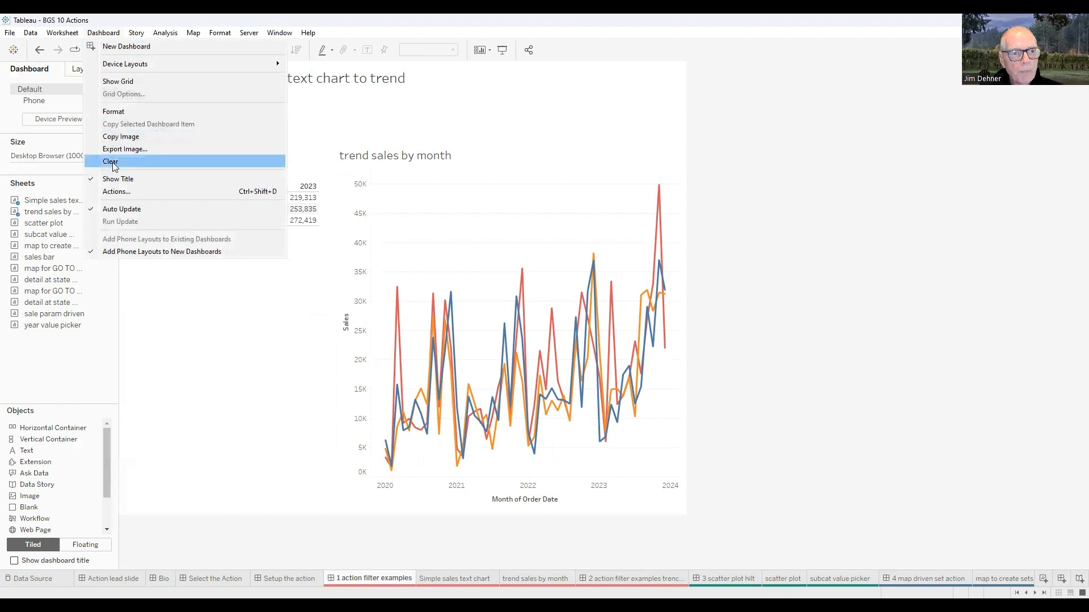
left_click(119, 194)
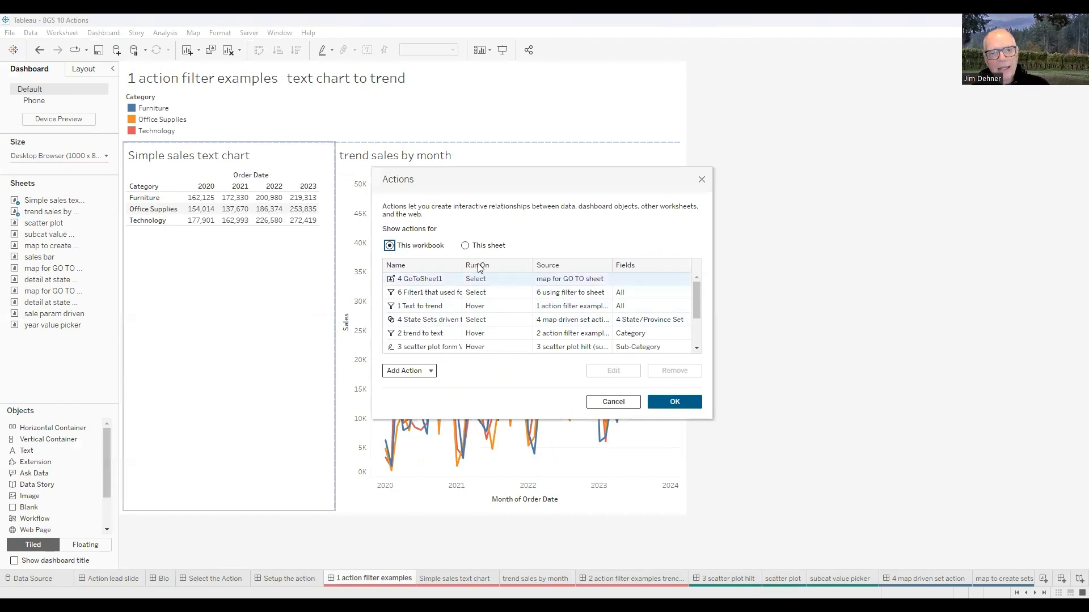
left_click(465, 246)
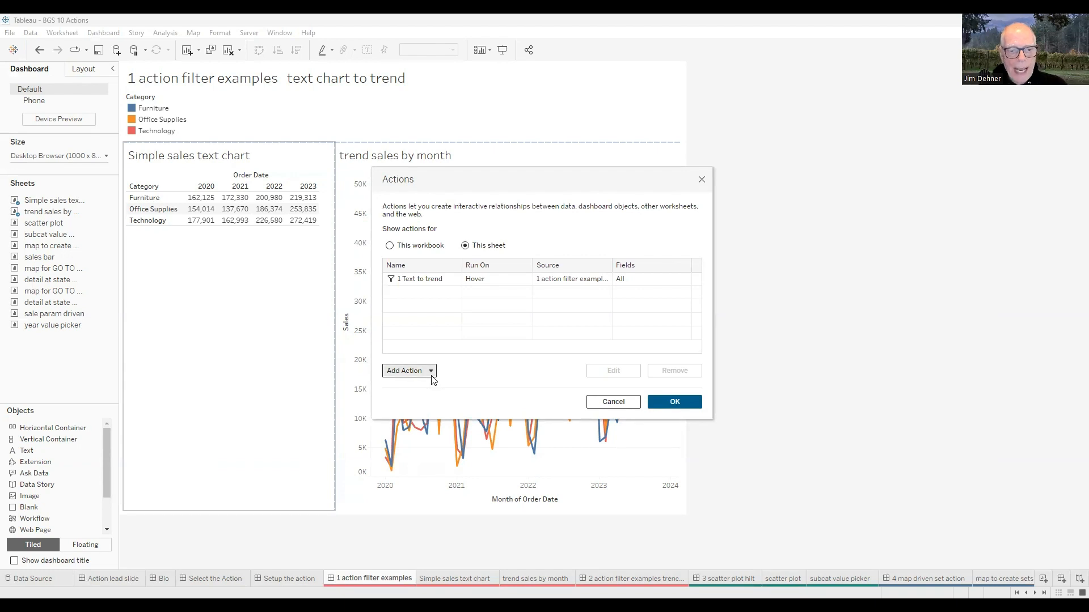
left_click(409, 371)
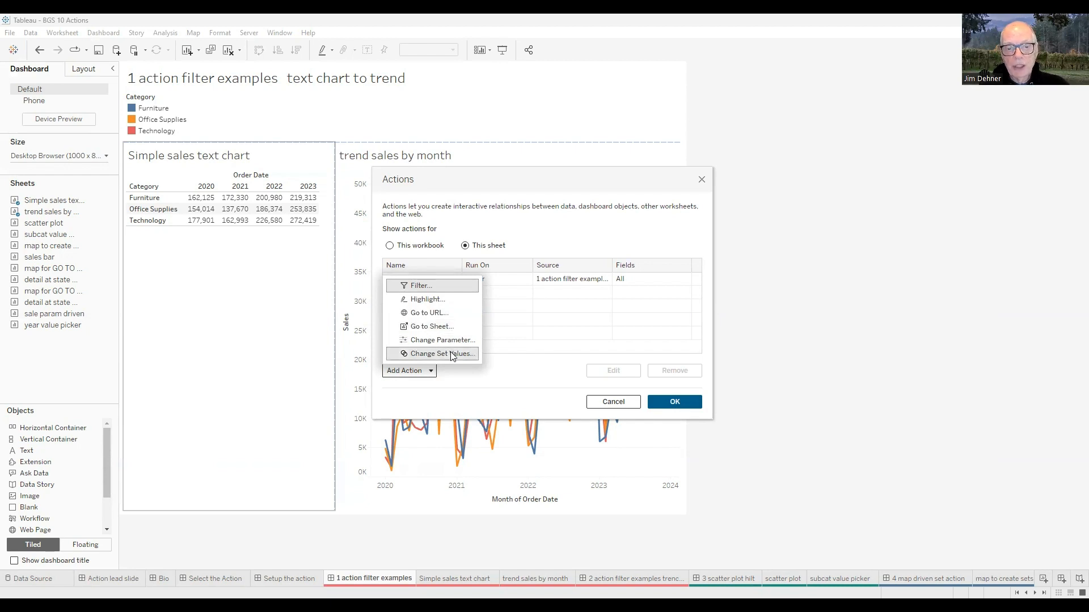
left_click(427, 288)
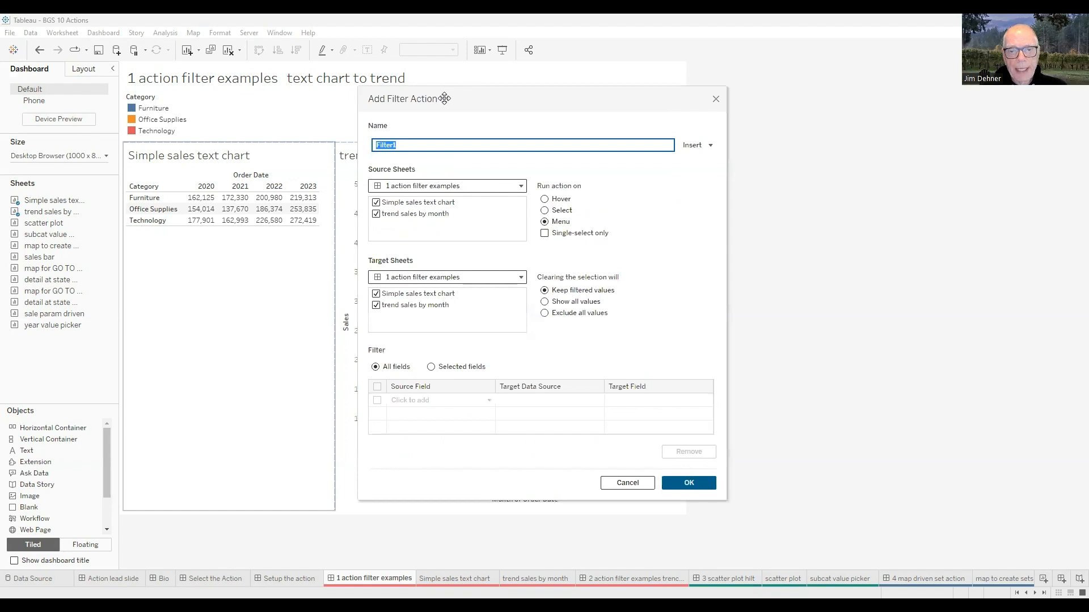
left_click_drag(444, 99, 637, 118)
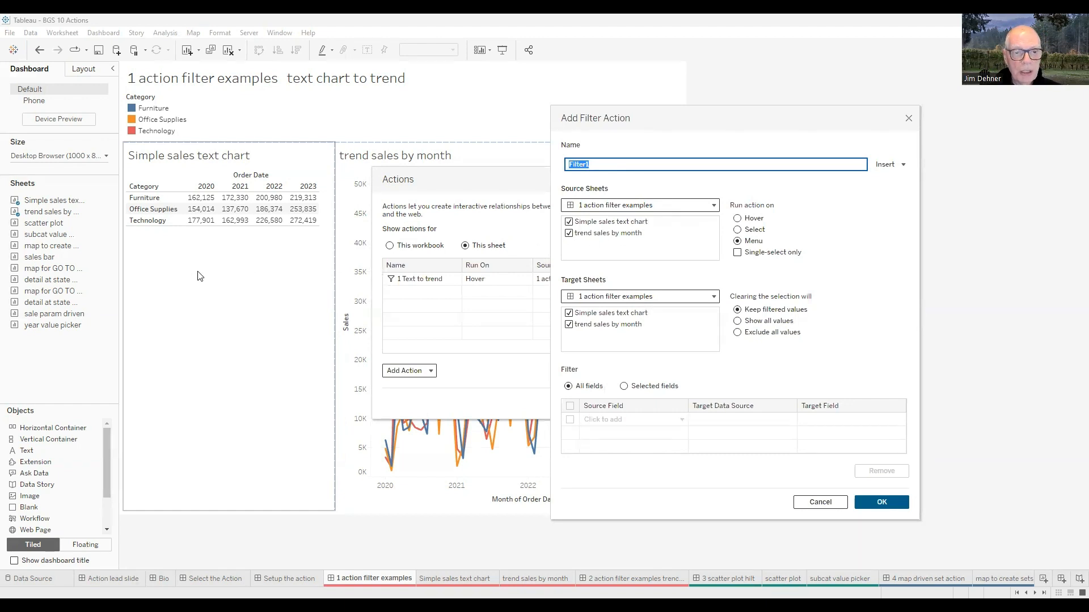
left_click(569, 234)
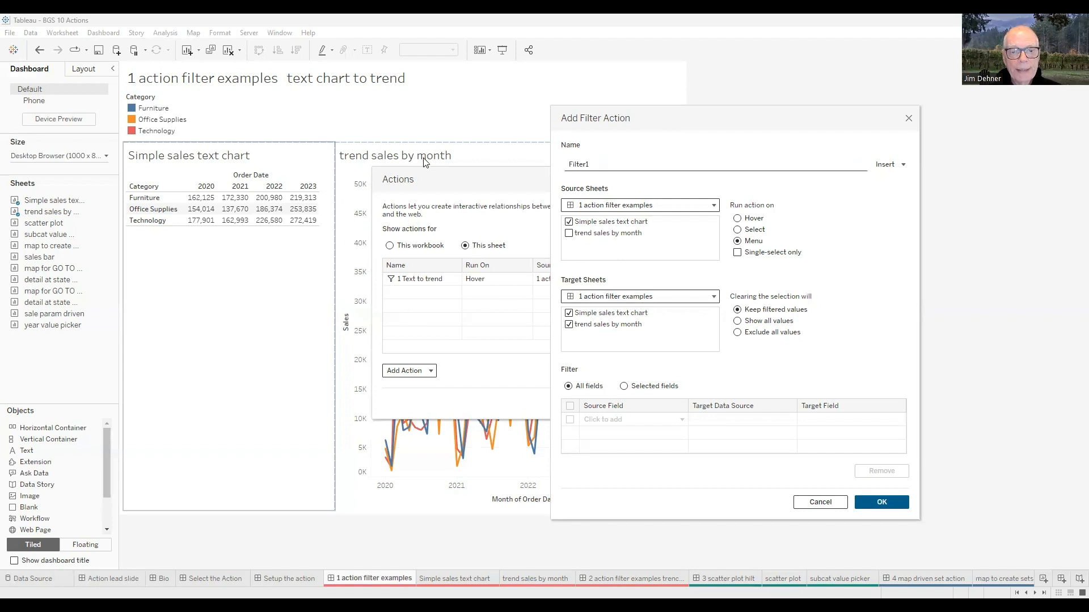
left_click(569, 313)
left_click(737, 218)
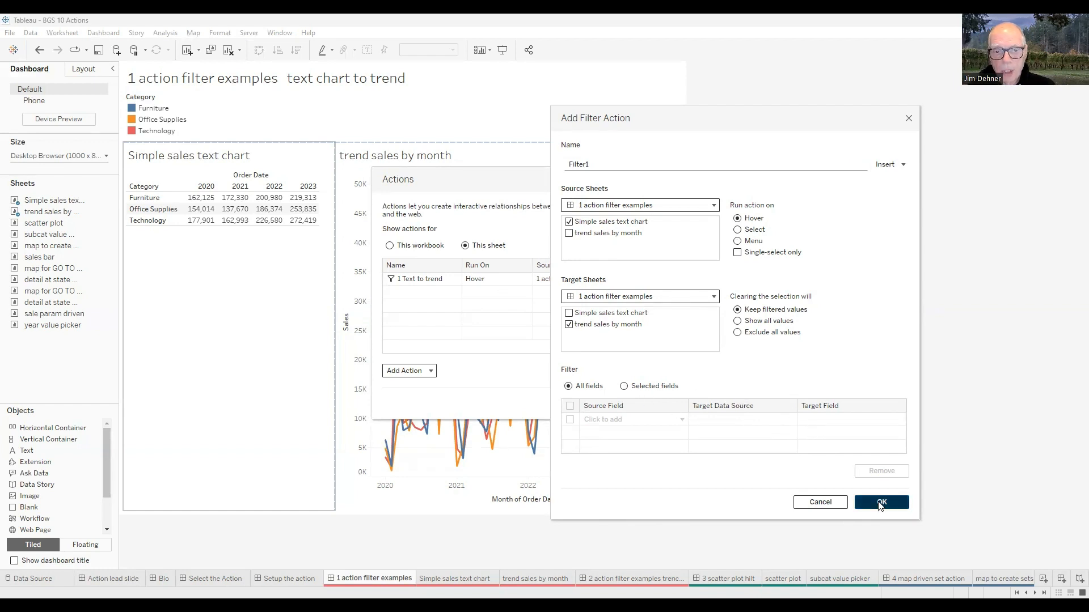
left_click(834, 503)
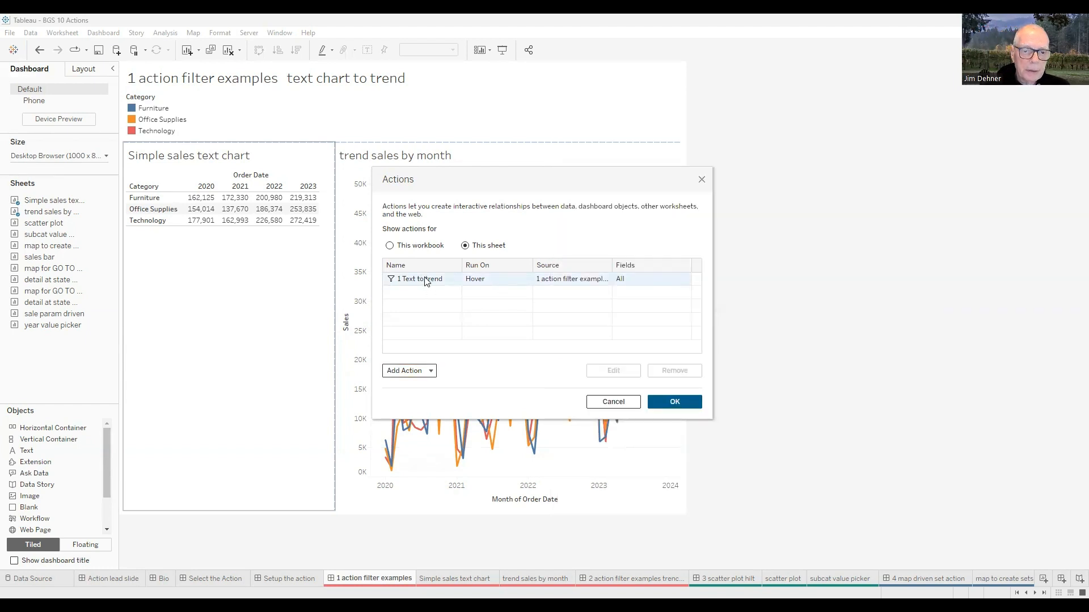
- Open the '1 Text to trend' filter action to review its settings, then close the dialogs
left_click(404, 281)
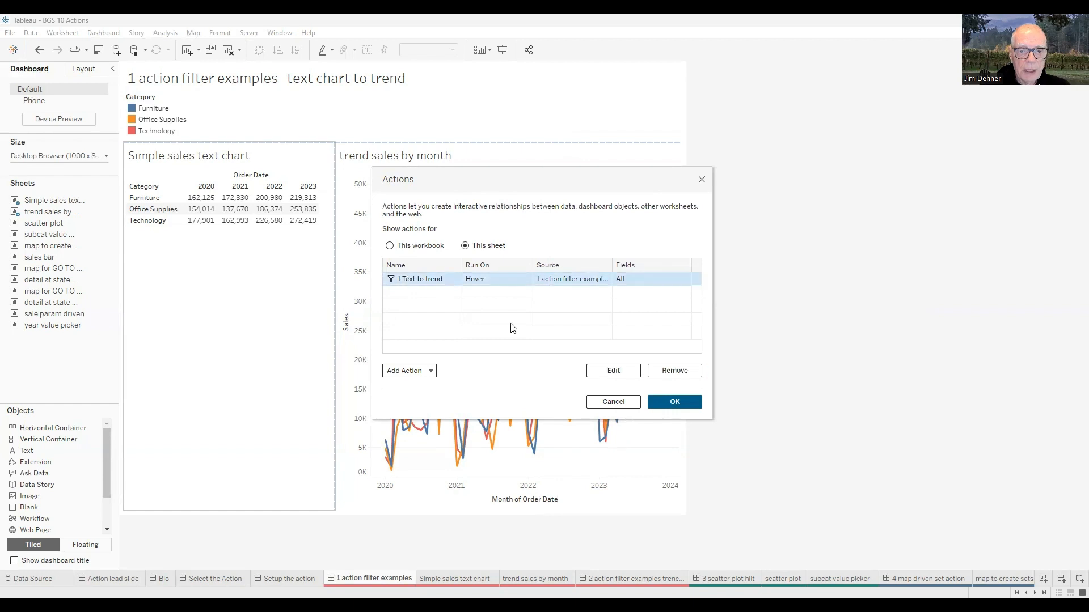
left_click(620, 368)
left_click_drag(630, 104, 943, 103)
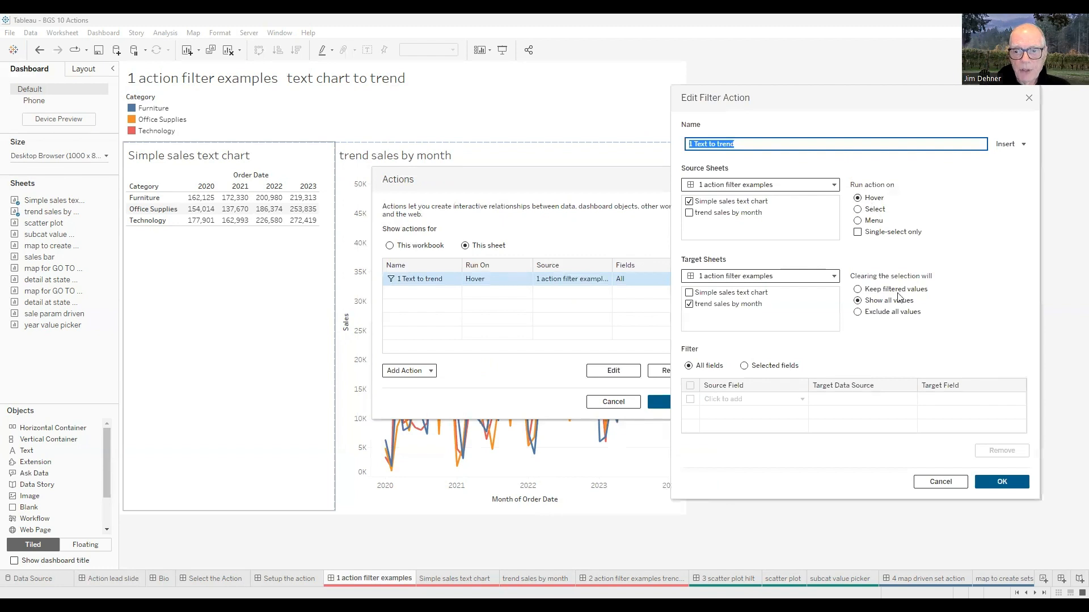
left_click(983, 483)
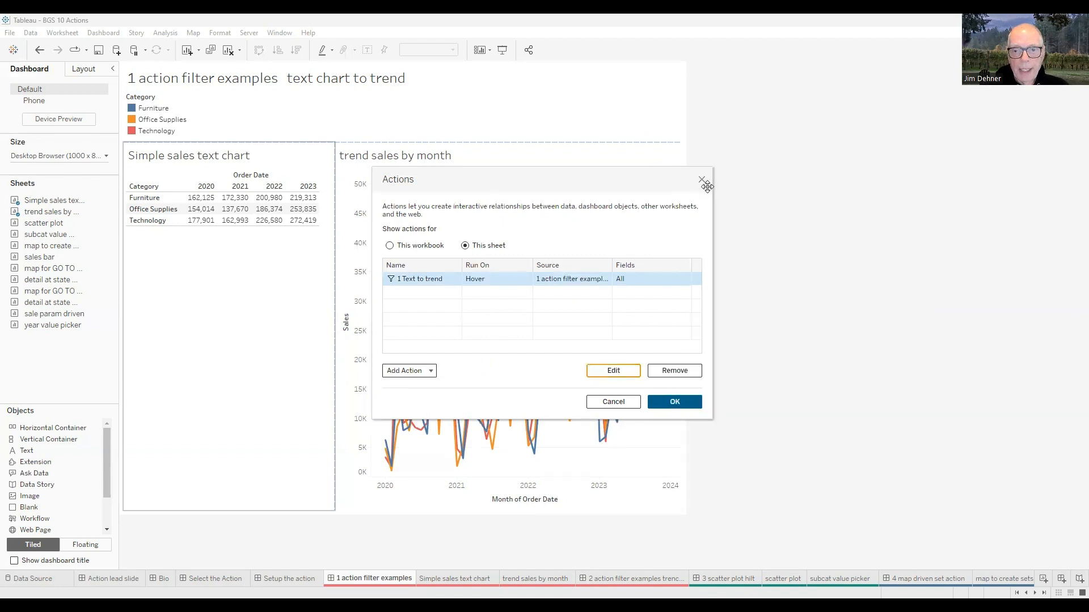
left_click(683, 403)
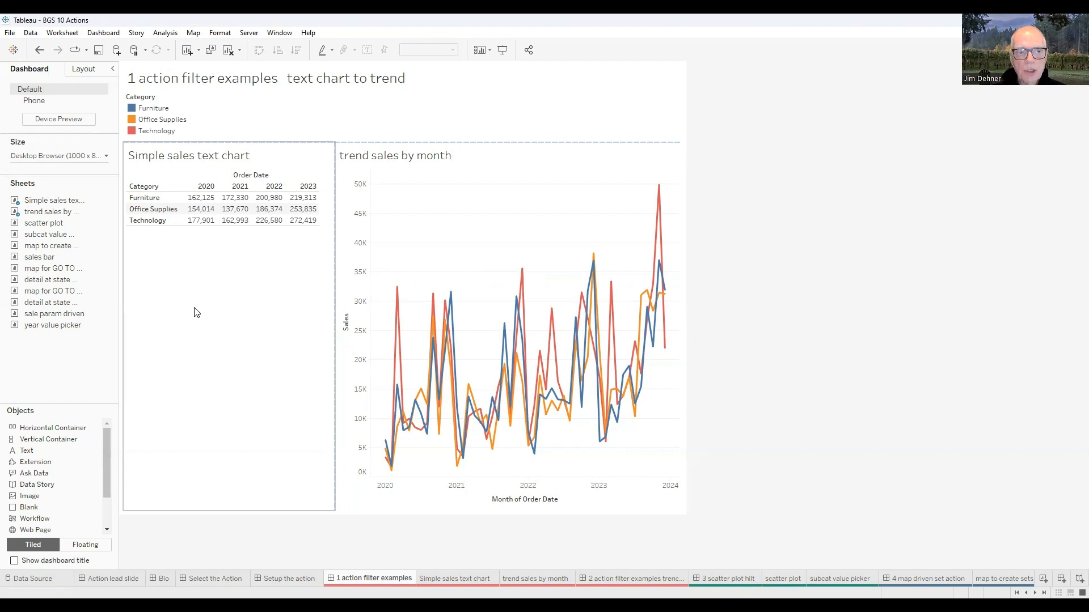
- Test the hover filter by pointing at categories, year headers and cells in the sales text chart
left_click(167, 211)
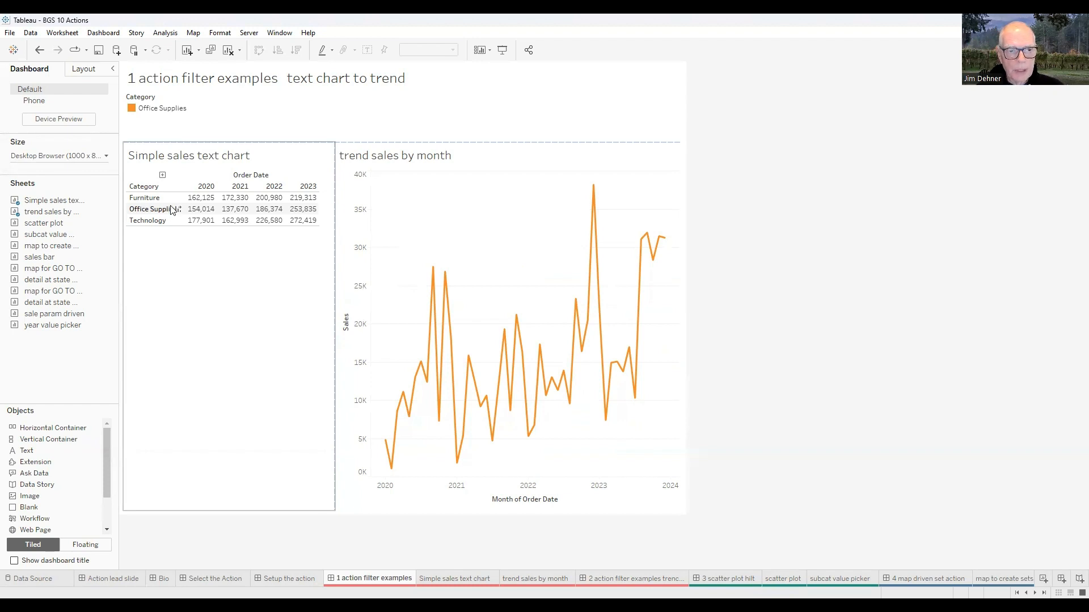
left_click(202, 187)
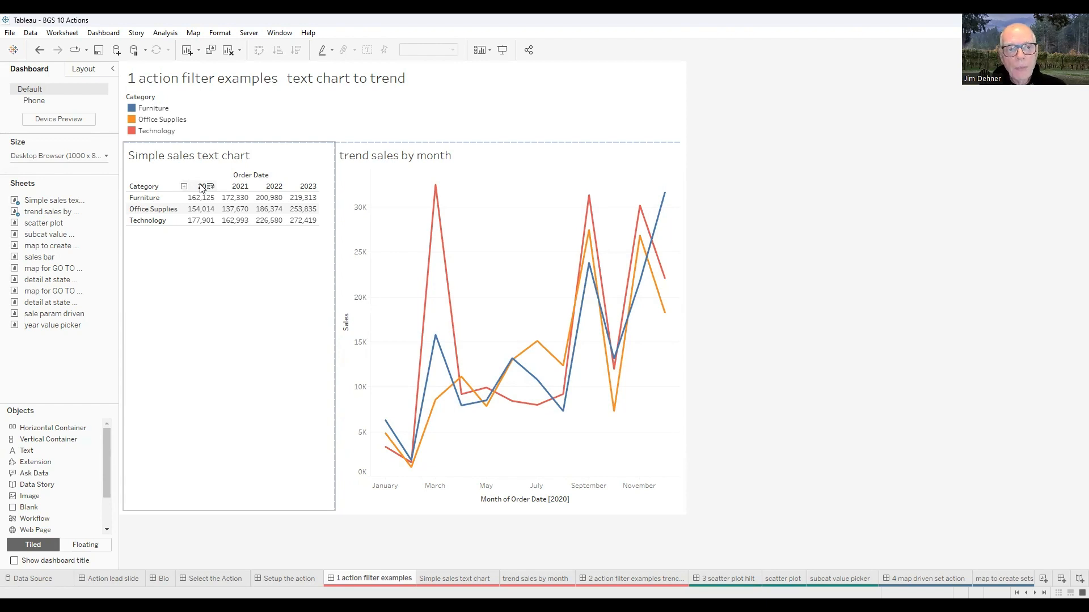
left_click(229, 209)
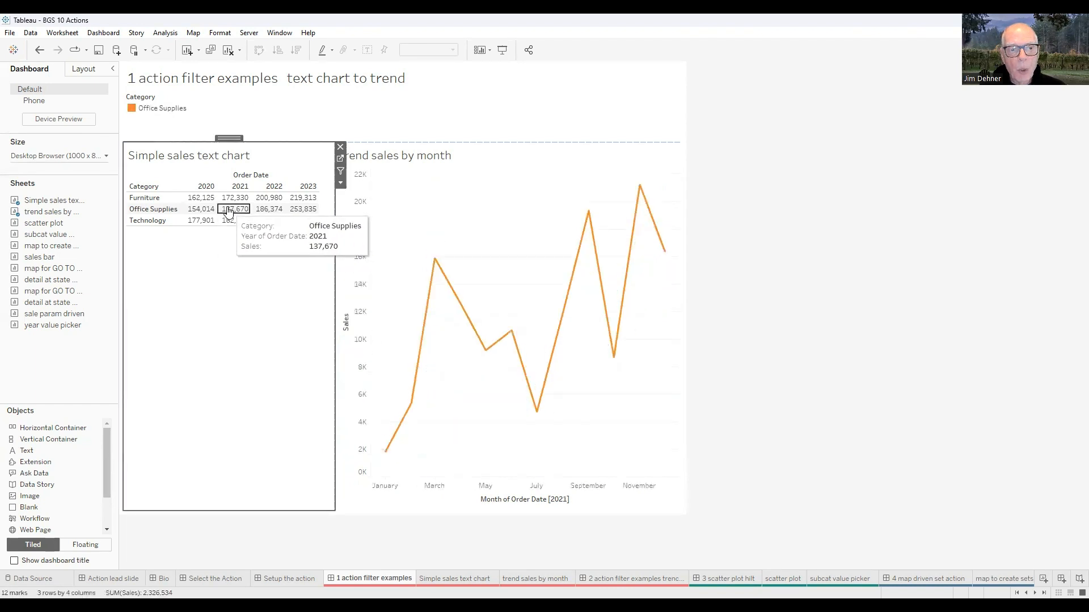
left_click(229, 209)
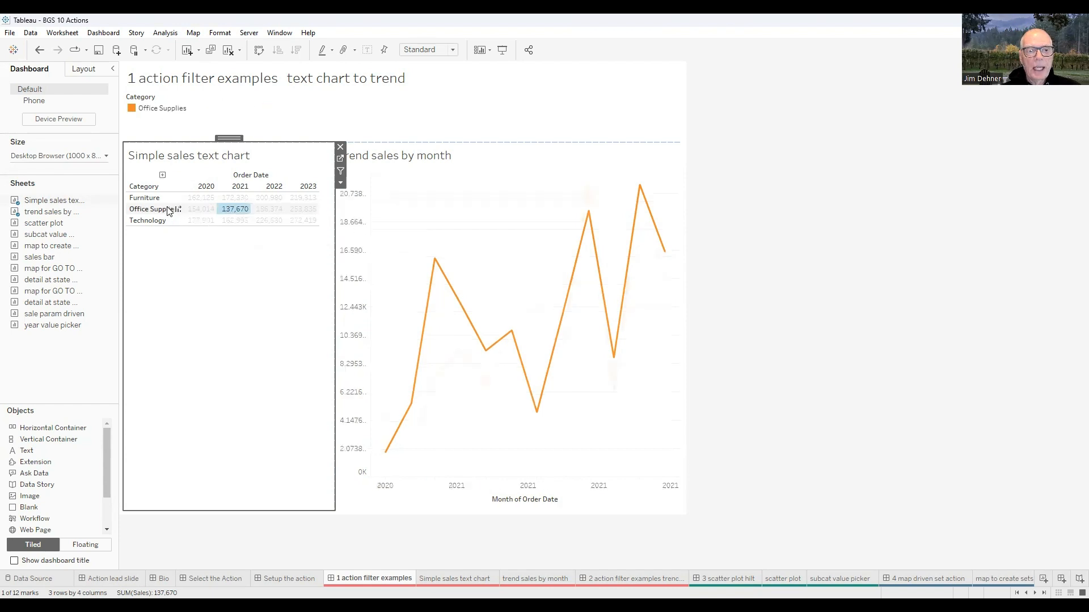
mouse_move(234, 210)
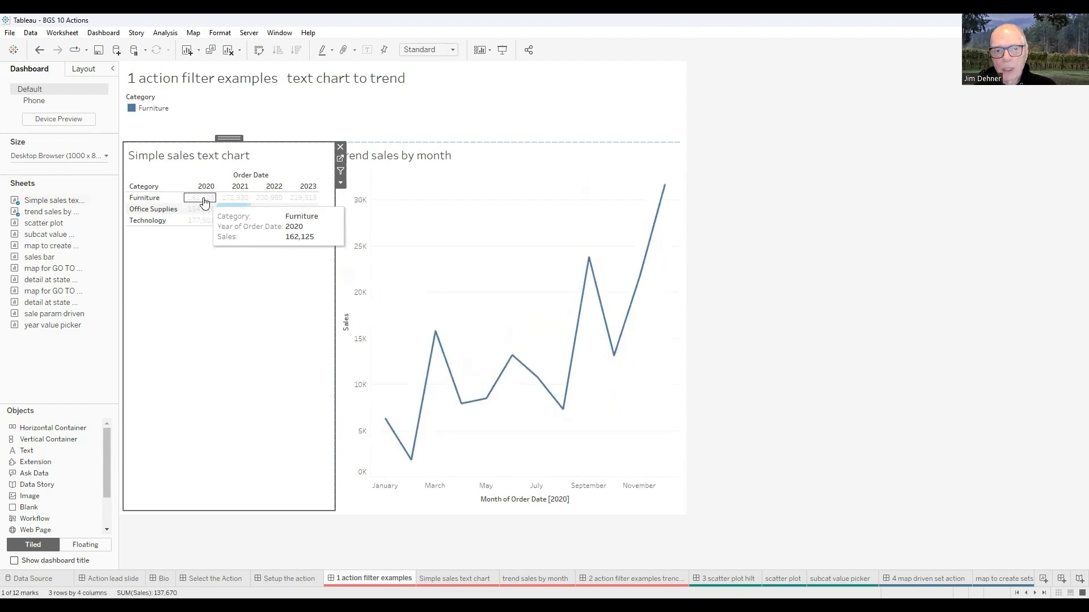
left_click(226, 357)
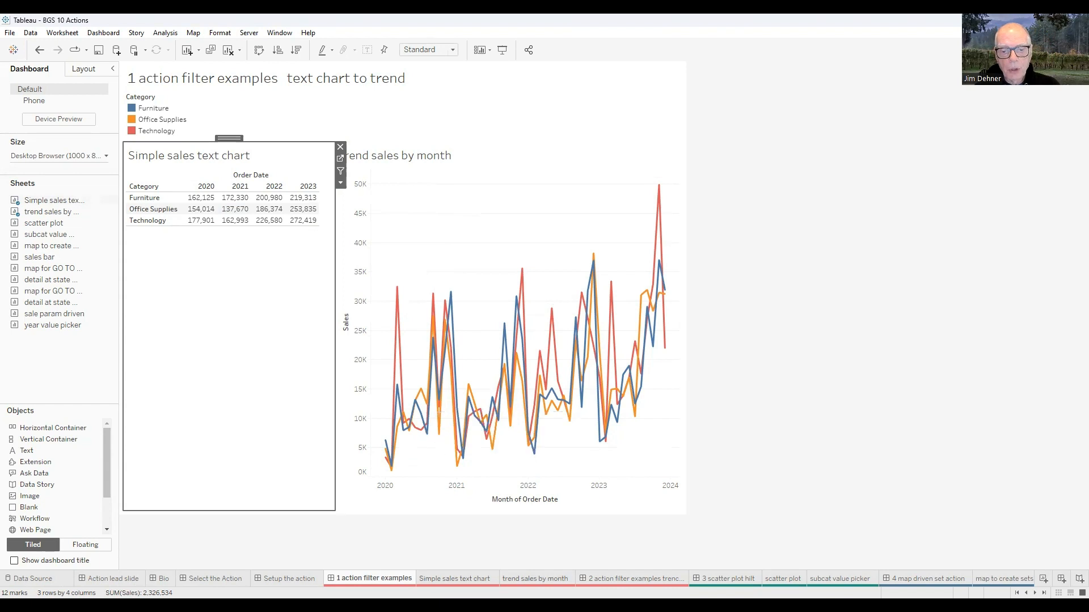
- Open the '2 action filter examples' dashboard and list only this sheet's actions
left_click(534, 579)
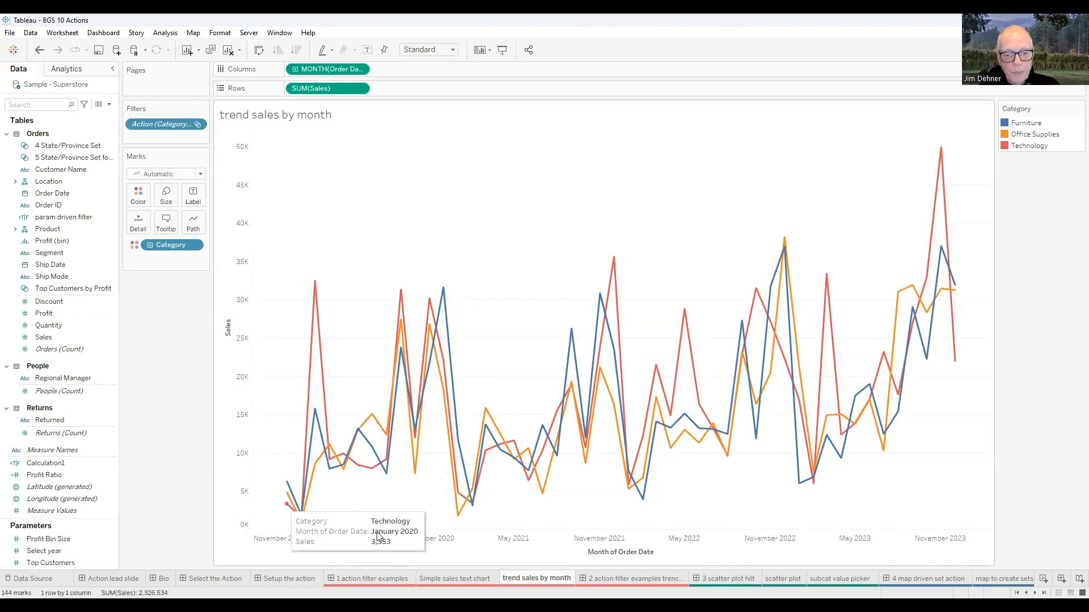
left_click(629, 578)
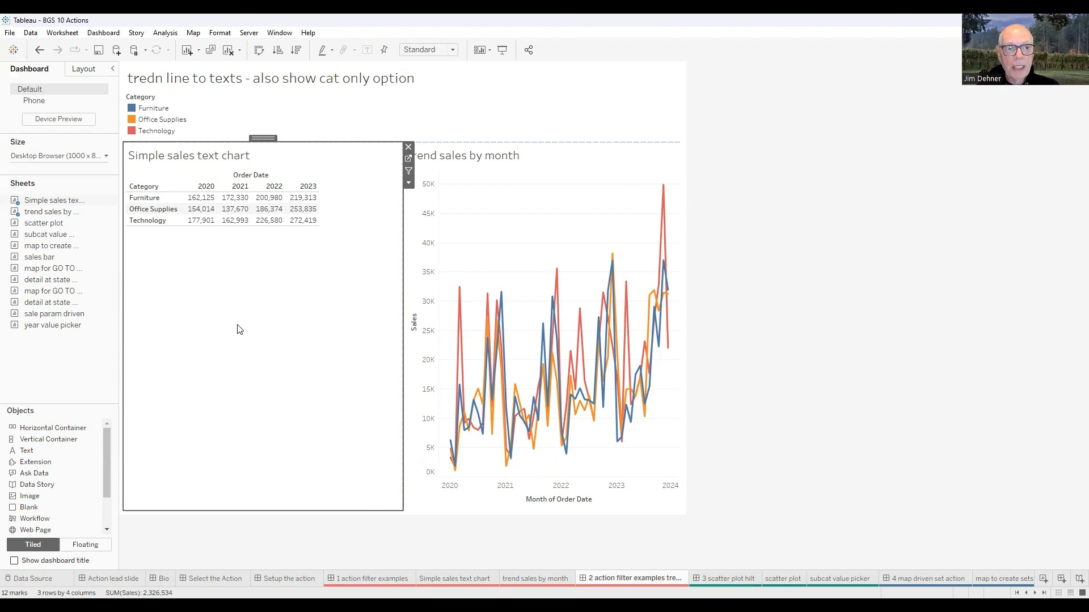
left_click(103, 34)
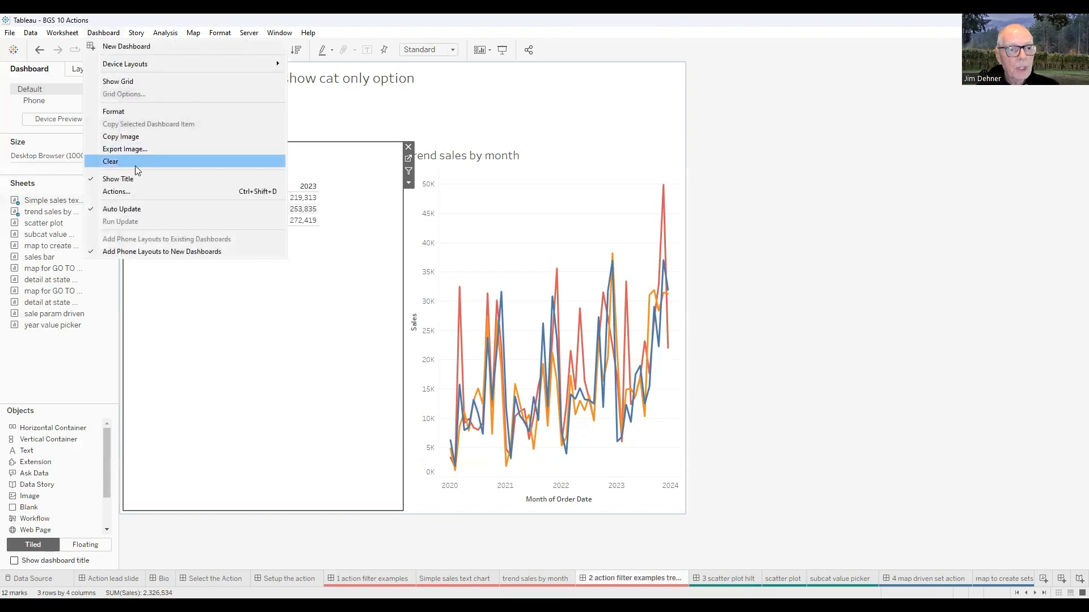
left_click(116, 191)
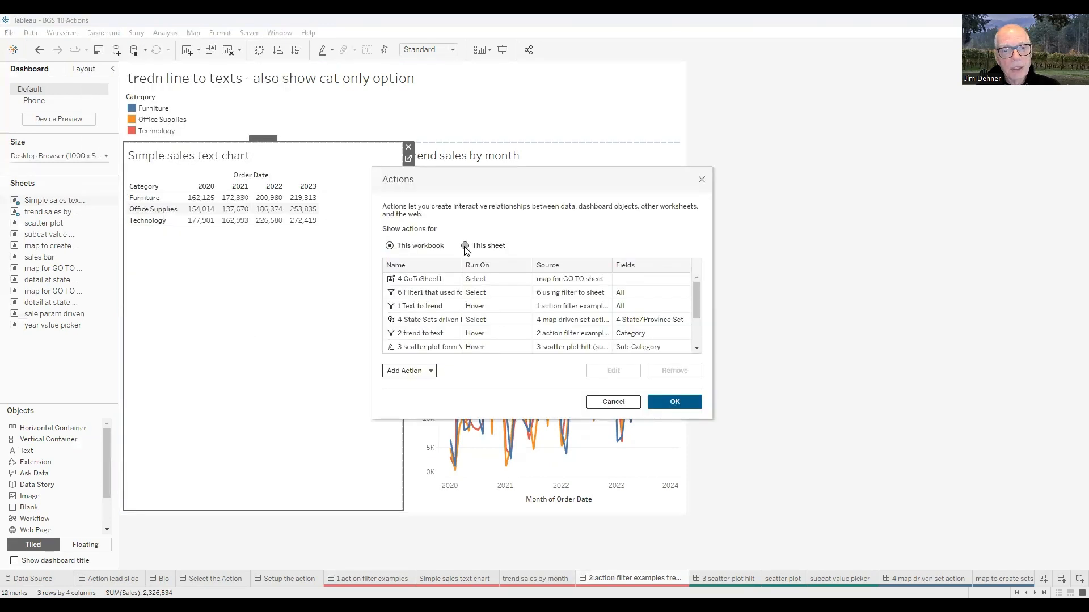
left_click(465, 246)
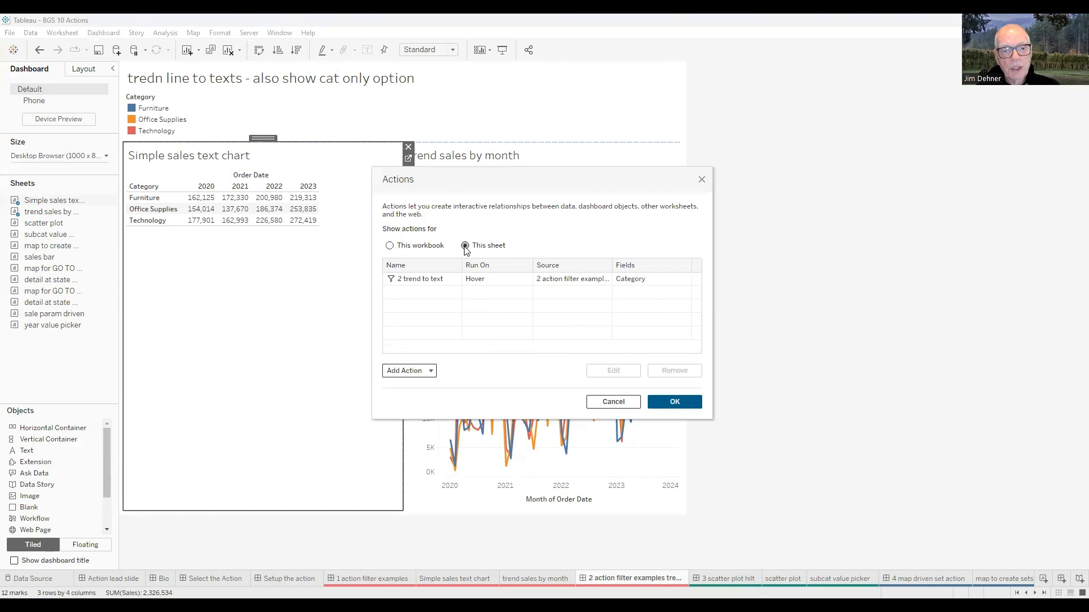
- Open the '2 trend to text' filter action, inspect its Category source field, and close the dialogs
left_click(438, 283)
left_click(616, 372)
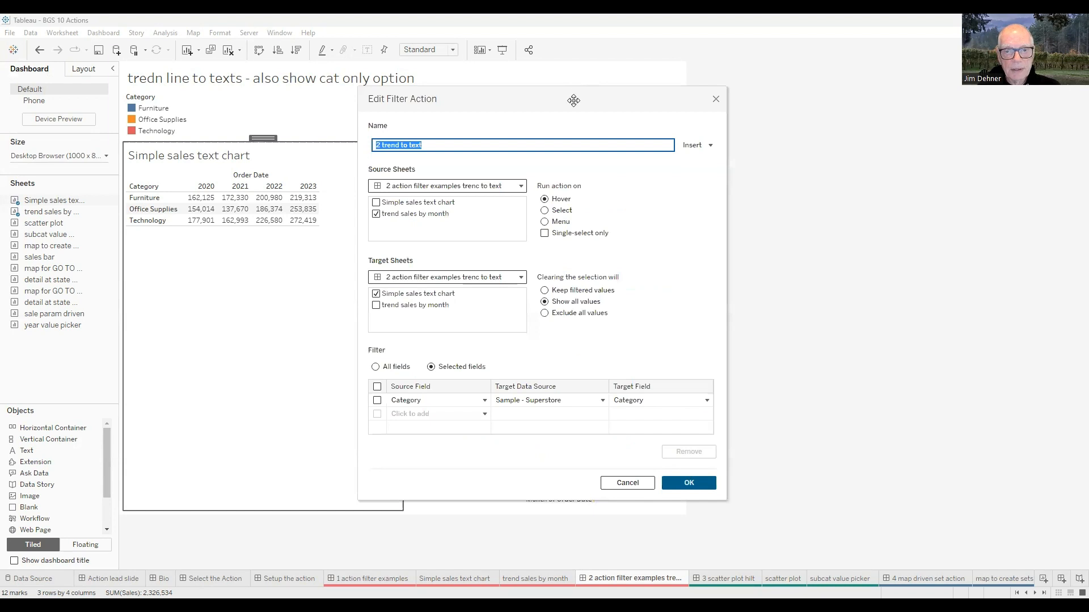
left_click_drag(573, 100, 936, 70)
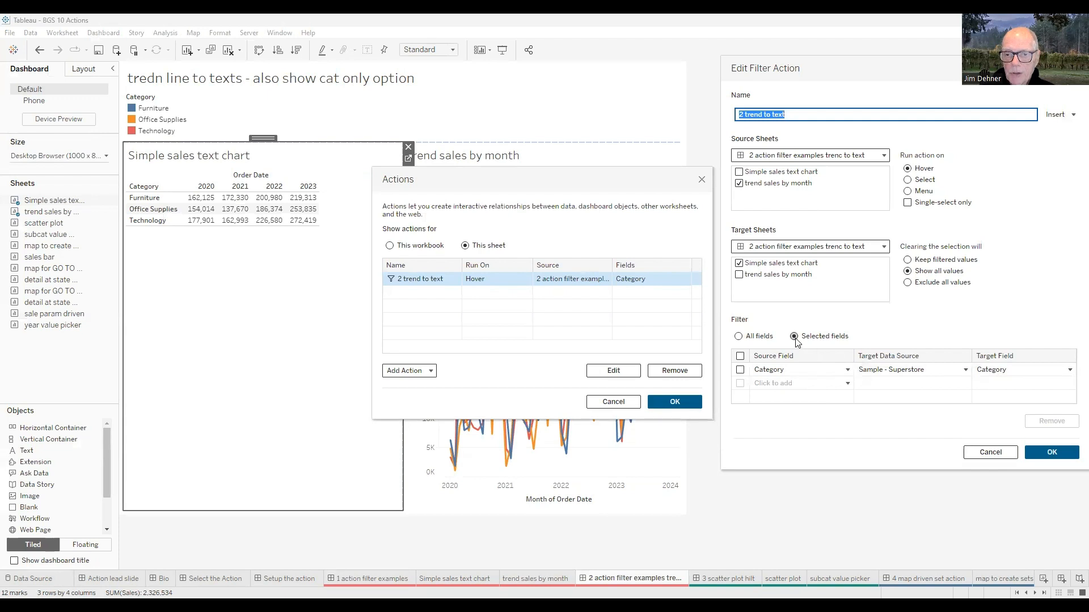
left_click(847, 372)
left_click(848, 373)
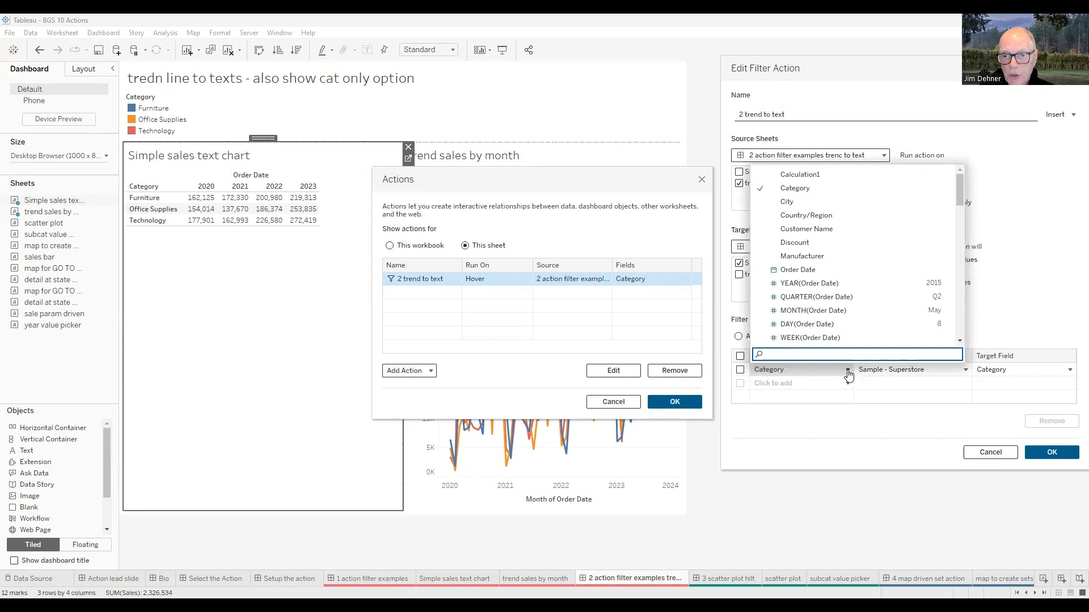
left_click(798, 189)
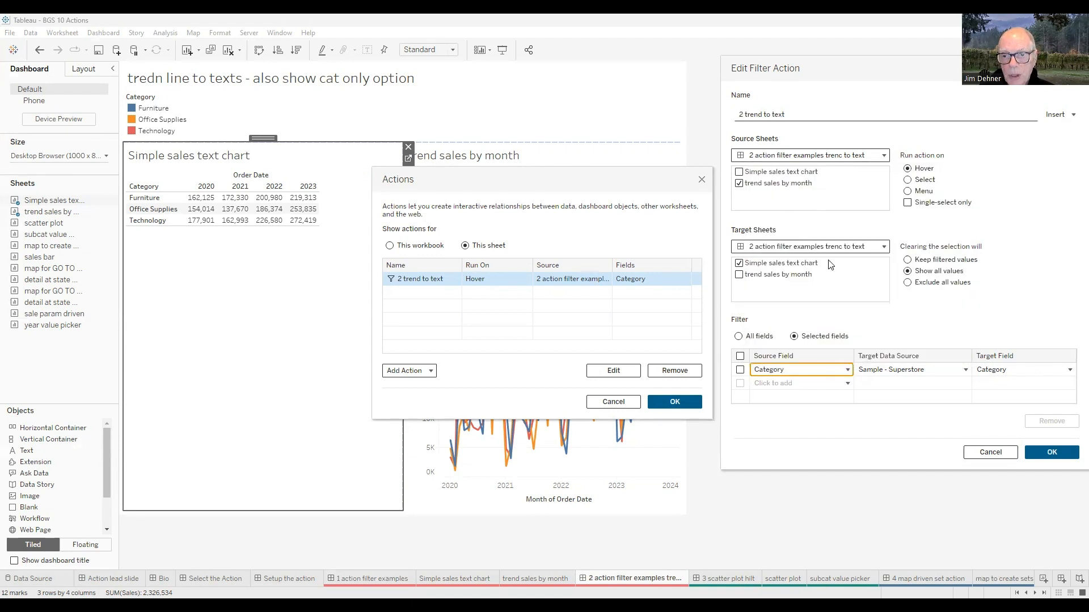
left_click(1050, 452)
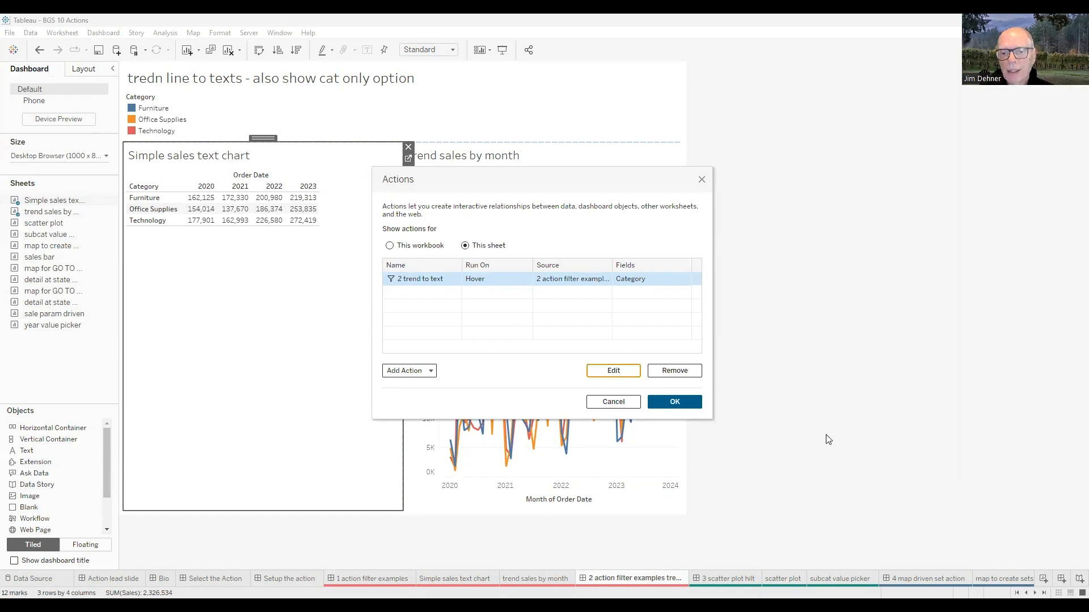
left_click(632, 404)
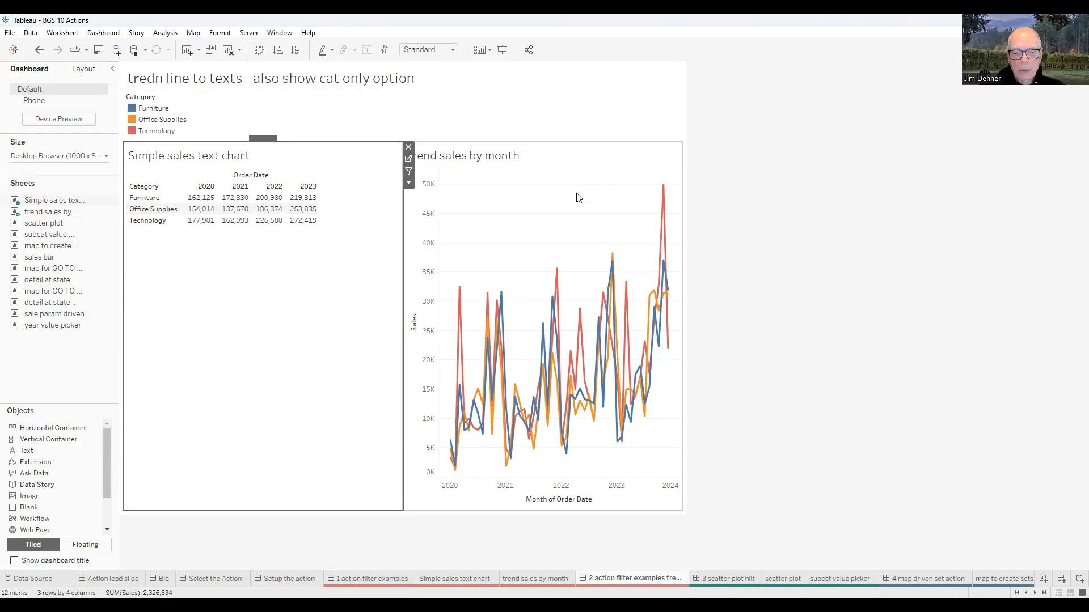
- Test the hover filter by pointing at different category lines in the monthly sales trend chart
mouse_move(663, 216)
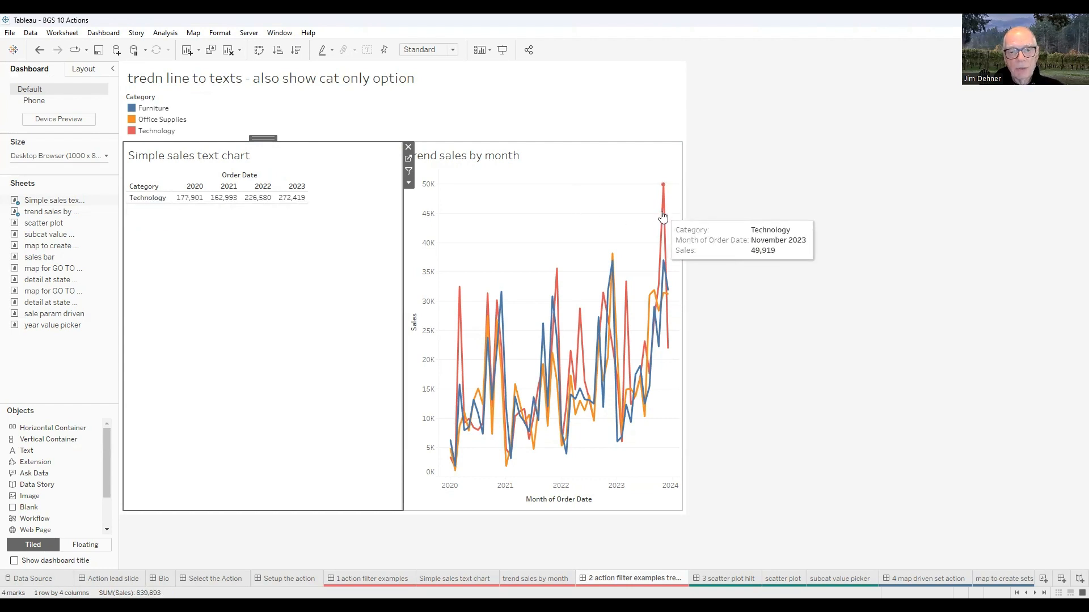
mouse_move(591, 419)
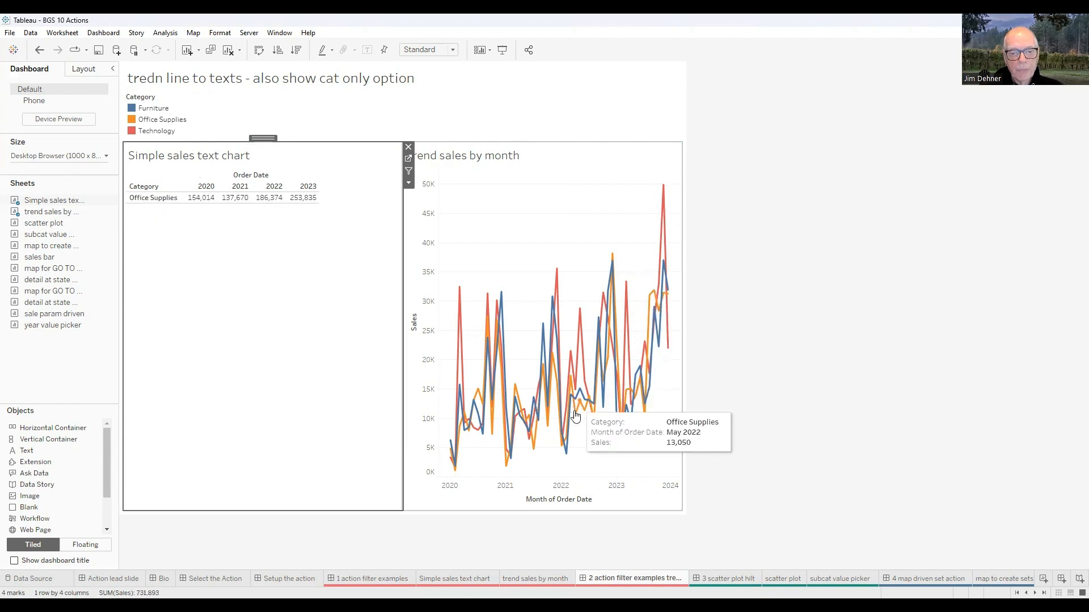
mouse_move(568, 445)
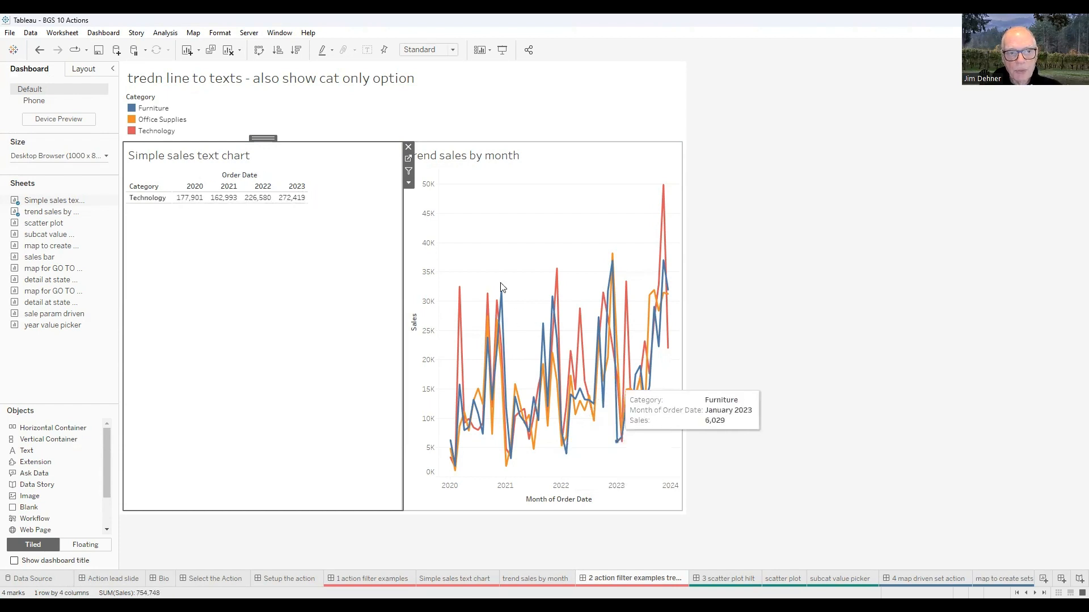
- Open the '2 trend to text' filter action for this sheet and browse its target and source field lists
left_click(101, 33)
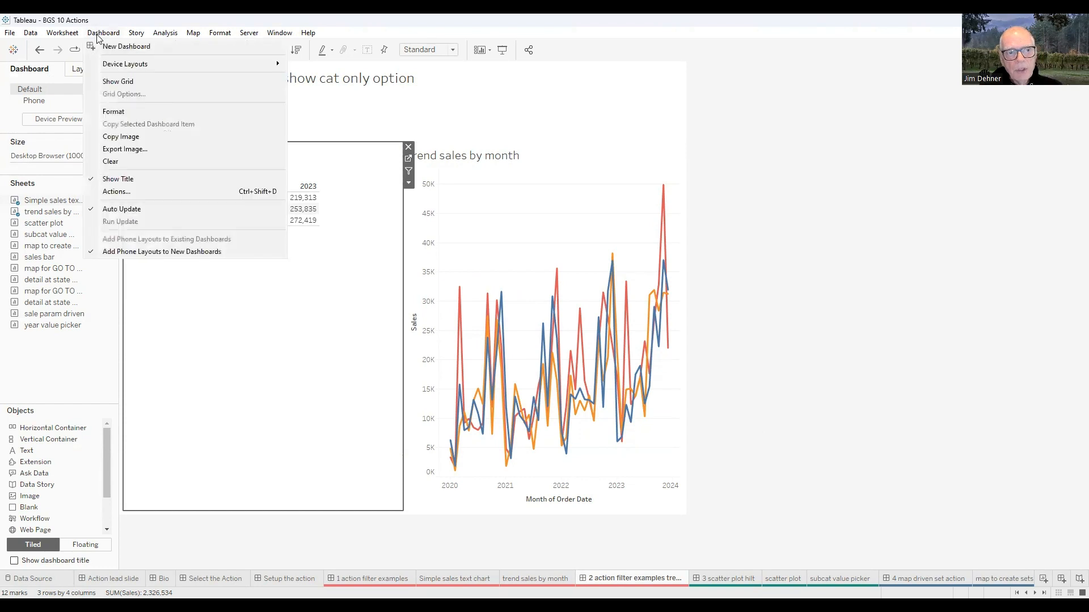
left_click(112, 193)
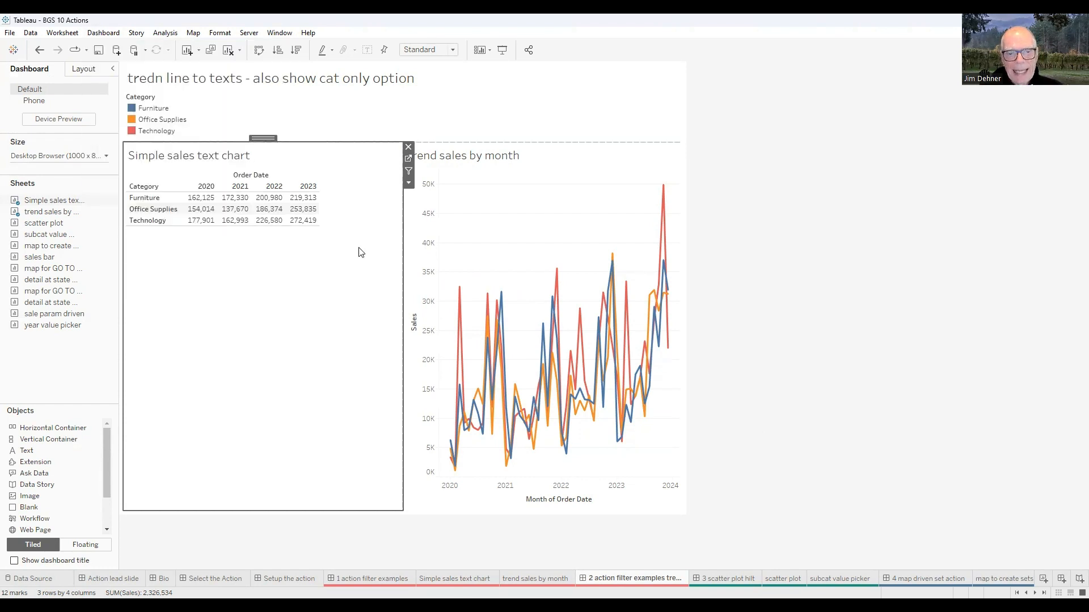
left_click(464, 245)
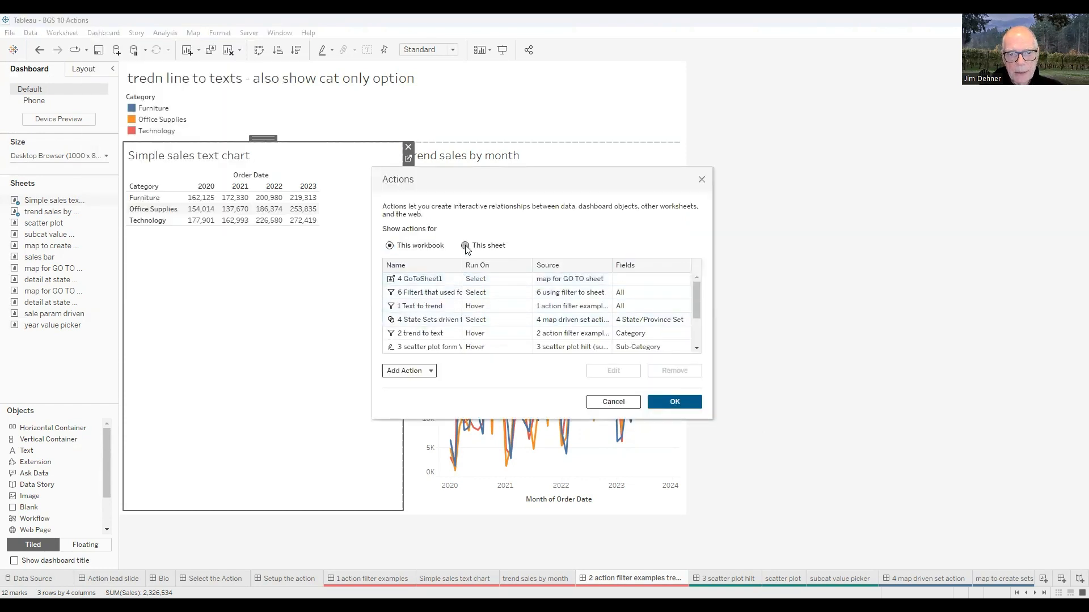
left_click(496, 283)
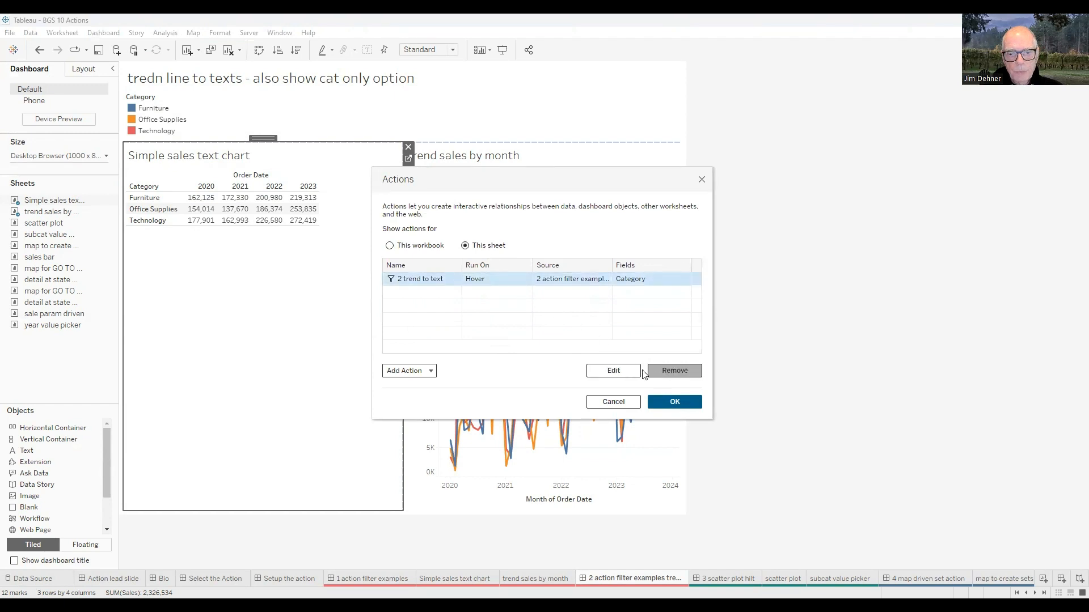
left_click(611, 370)
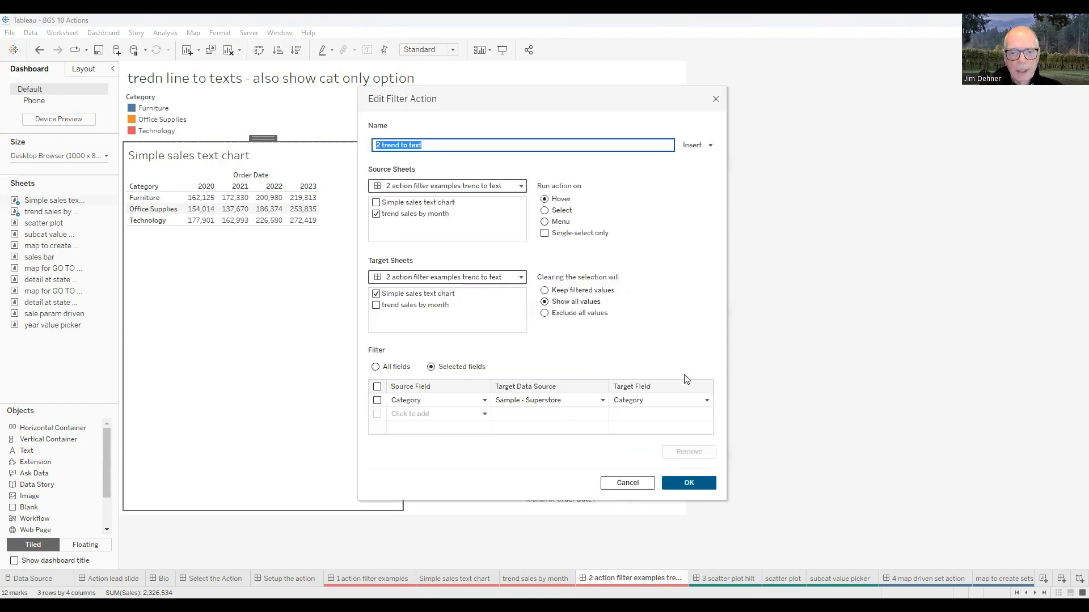
left_click(706, 401)
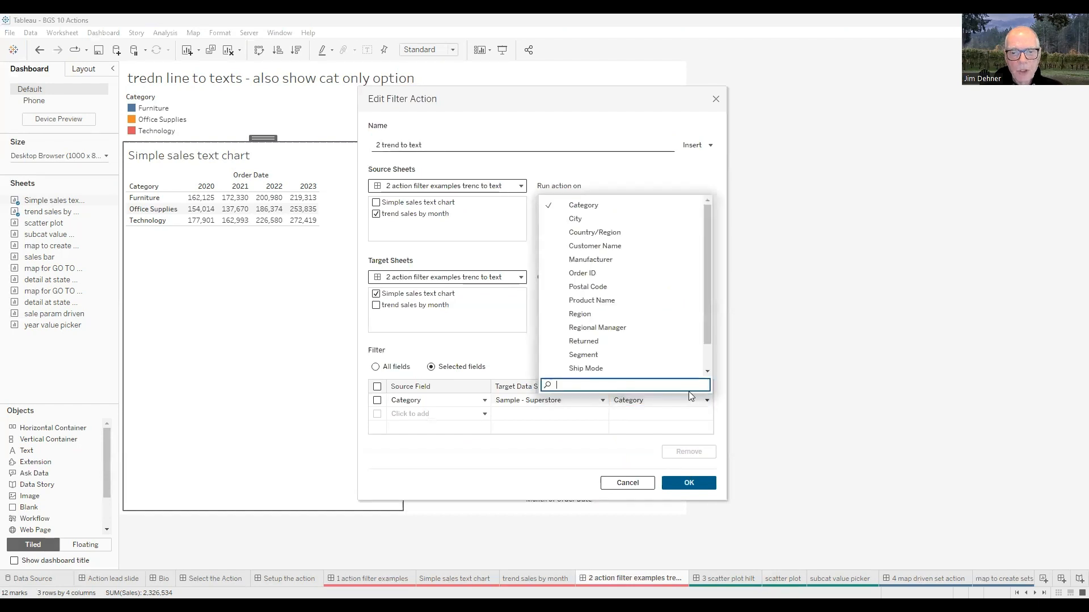
left_click(470, 404)
left_click(470, 403)
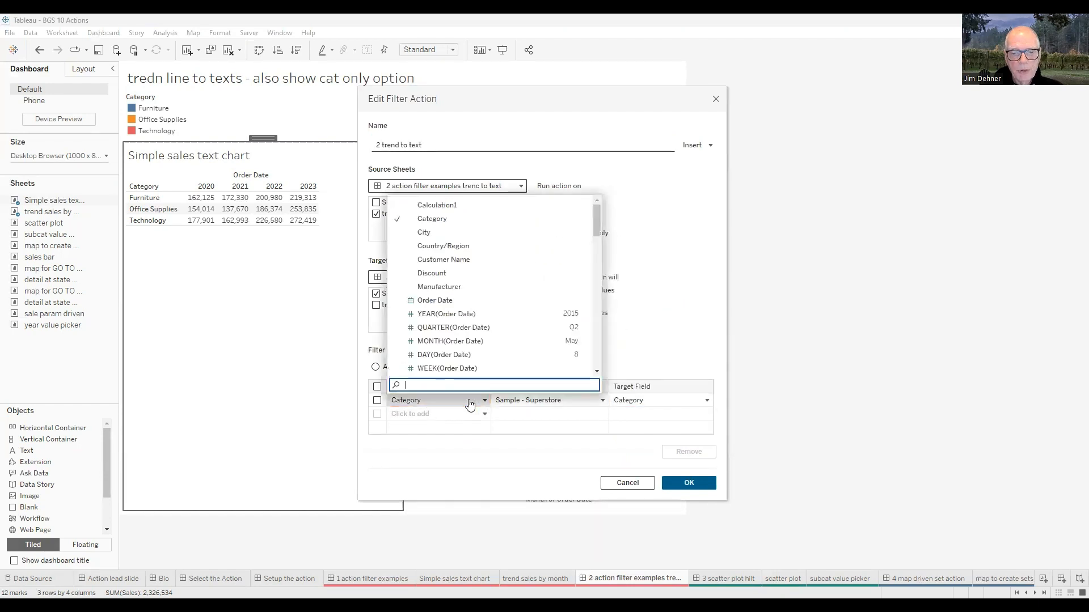
left_click(676, 348)
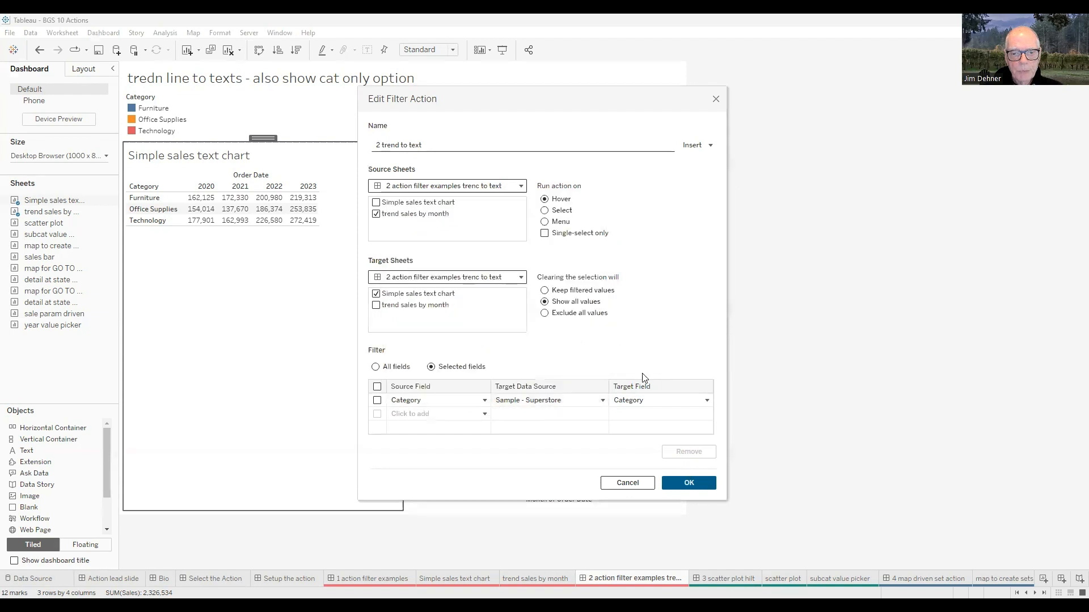
- Switch the '2 trend to text' filter to use All fields and confirm both dialogs
left_click(375, 367)
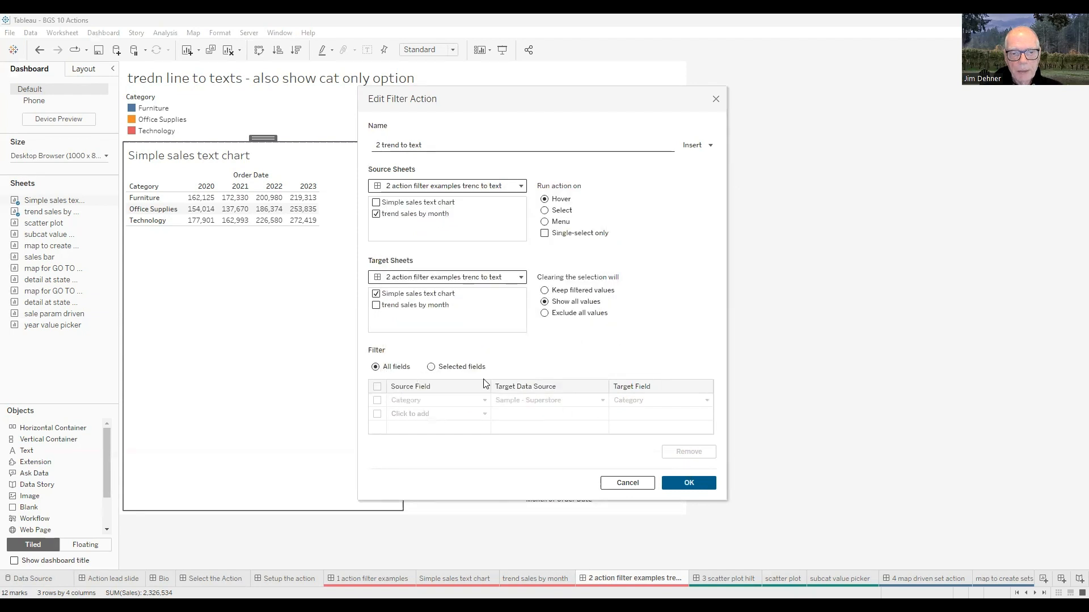
left_click(689, 482)
left_click(665, 408)
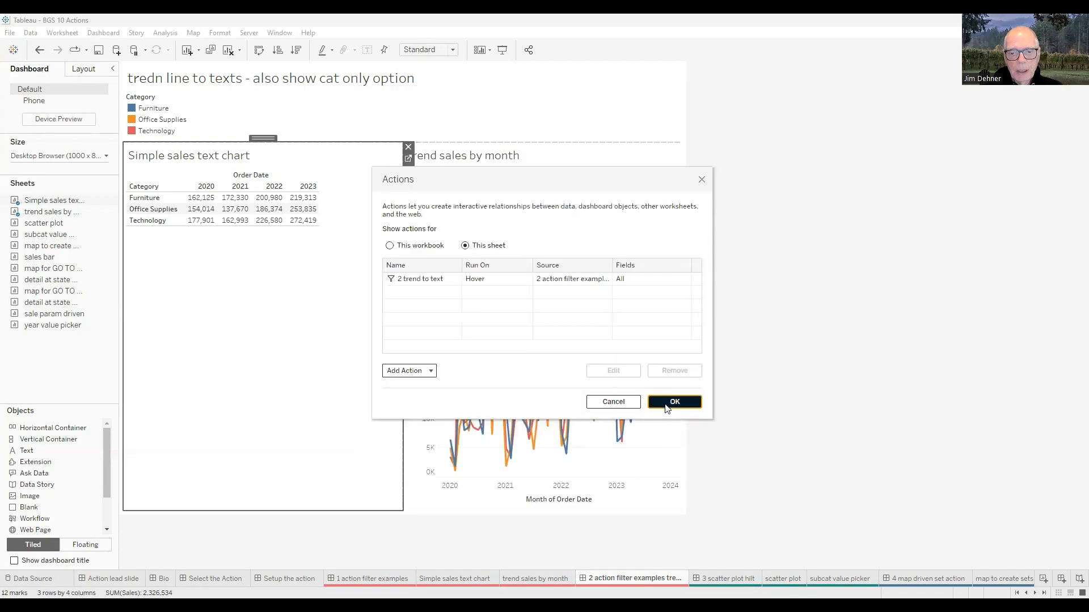
- Open the '3 scatter plot hilt' dashboard and view its scatter plot and subcat value picker sheets
mouse_move(663, 193)
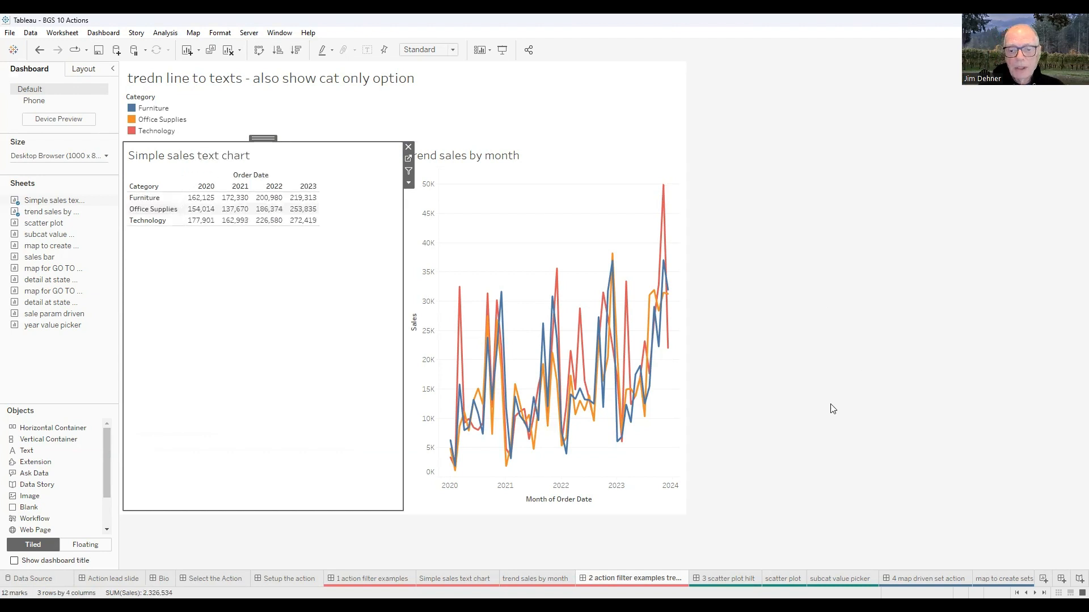
left_click(728, 578)
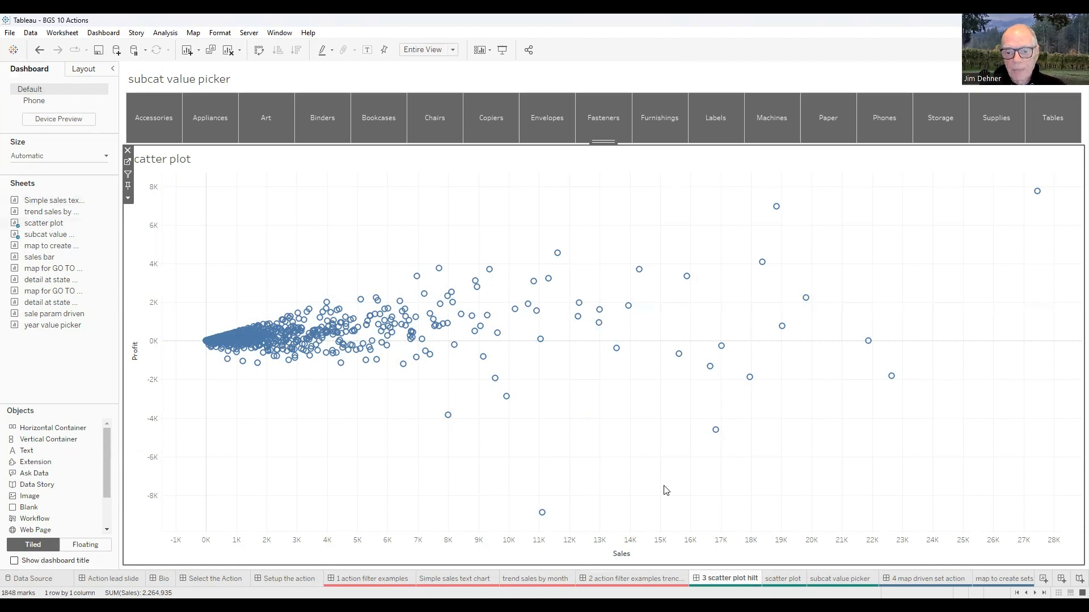
left_click(762, 574)
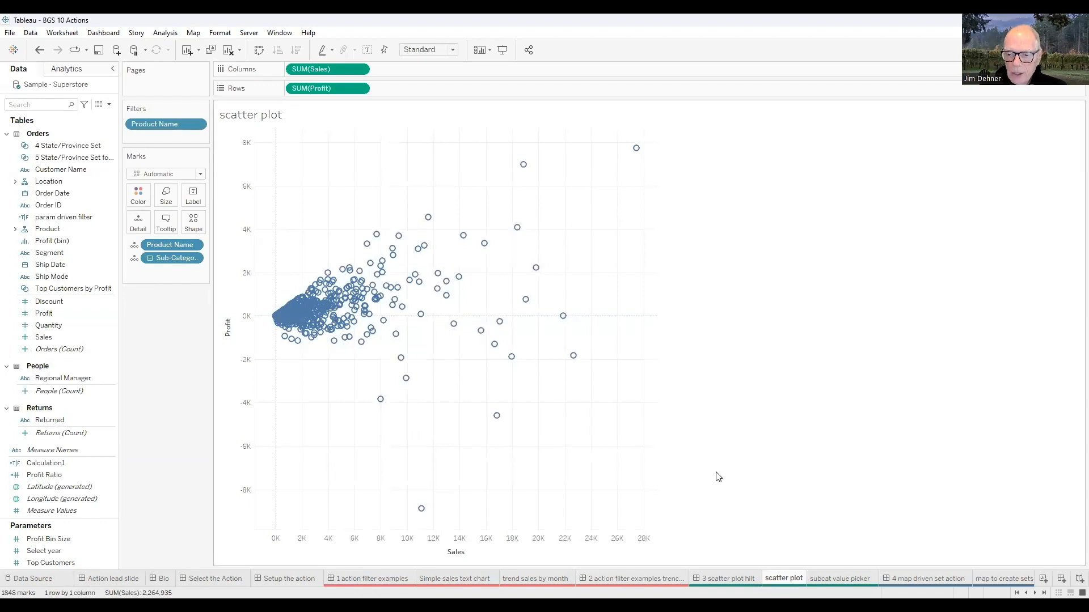
mouse_move(314, 300)
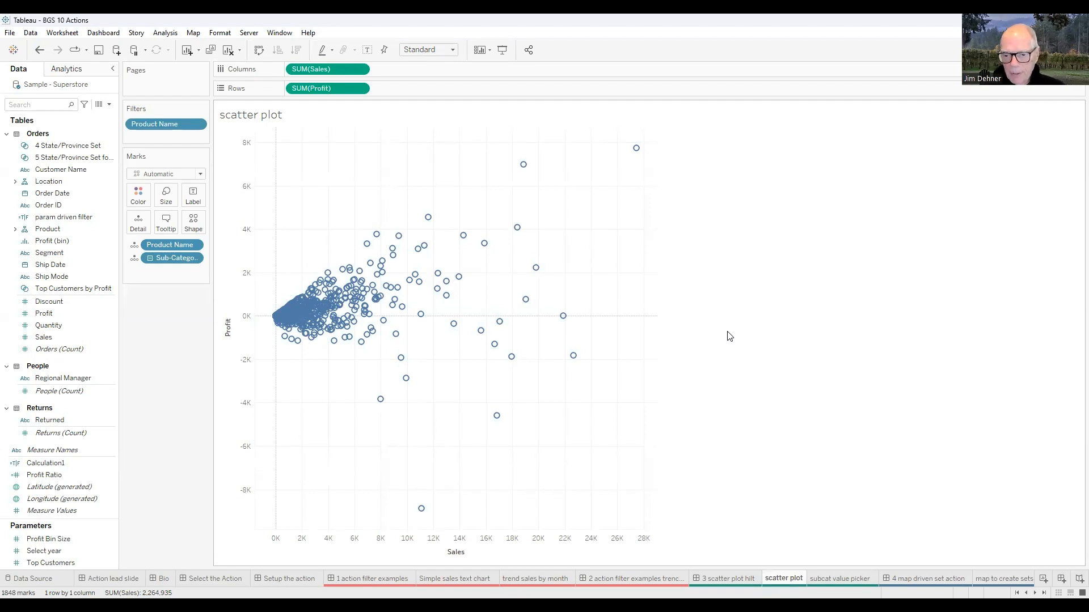
left_click(841, 575)
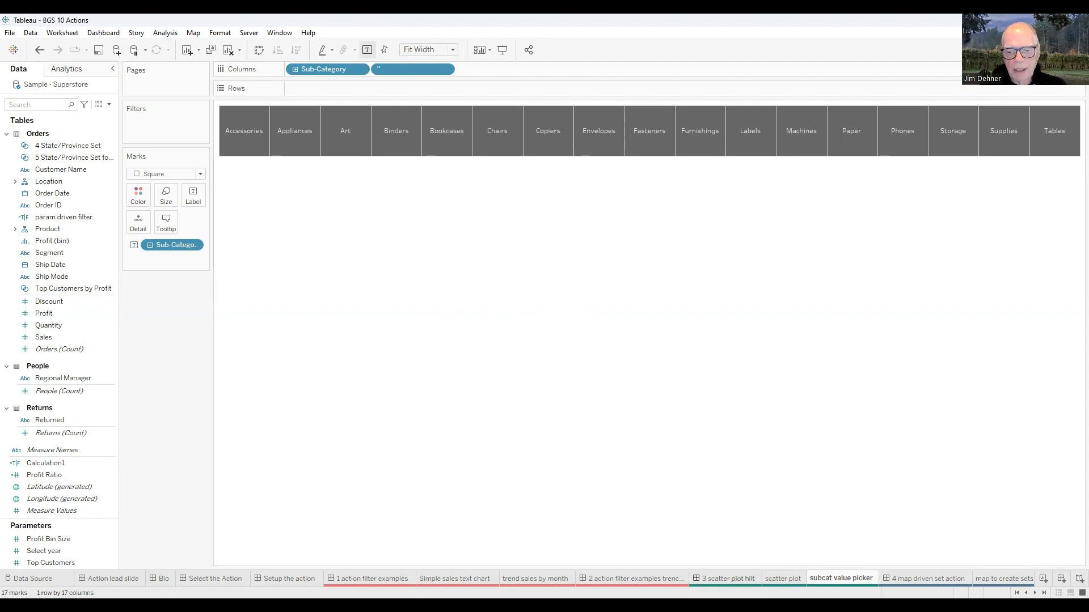
left_click(729, 578)
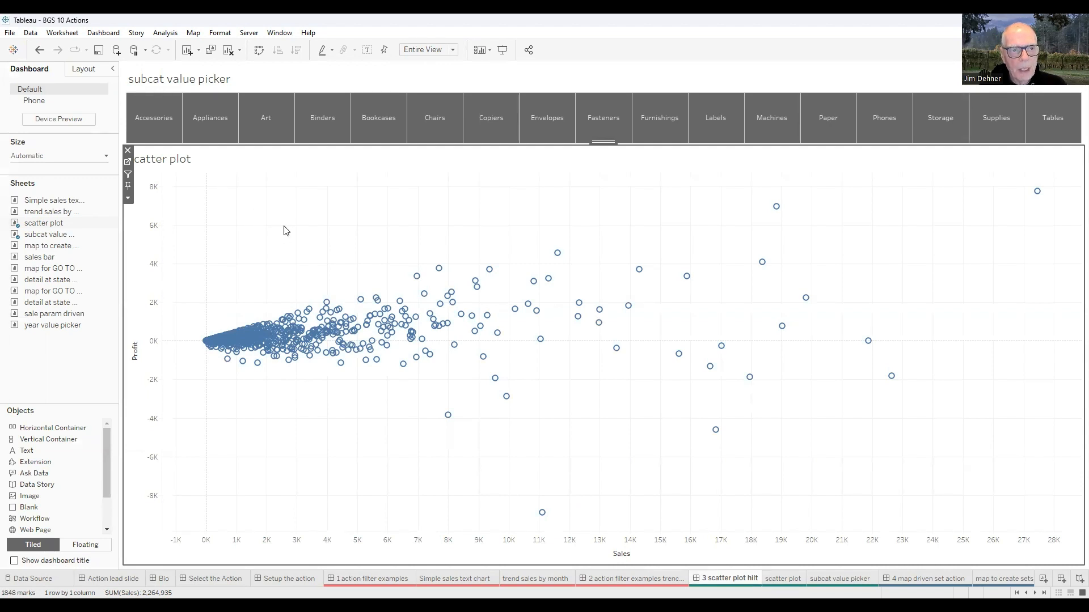
- Open the '3 scatter plot form Value picker' highlight action for this sheet to review its settings, then close it
left_click(103, 32)
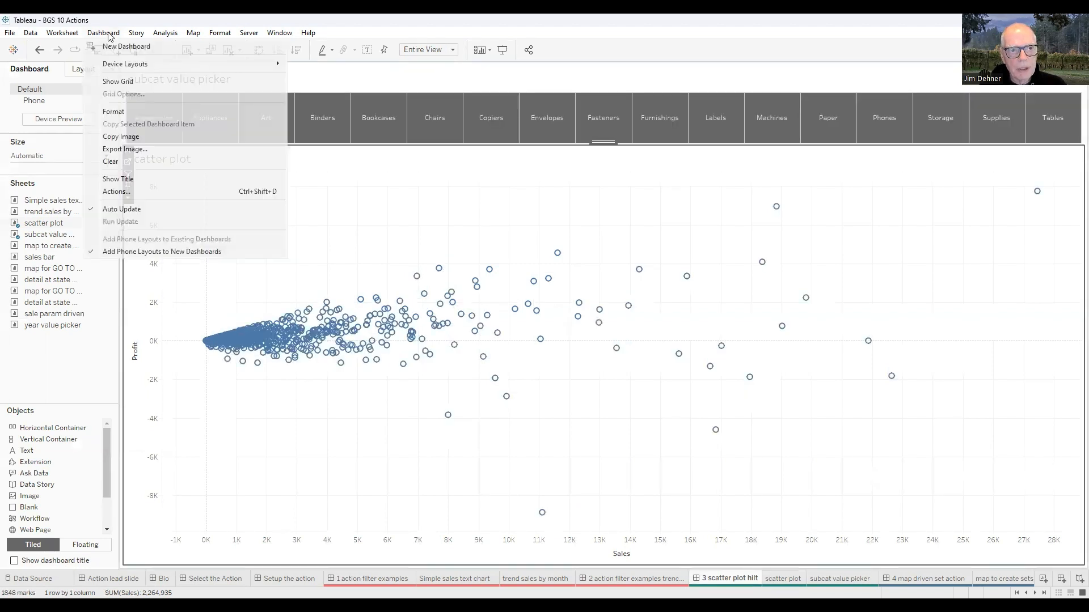
left_click(125, 193)
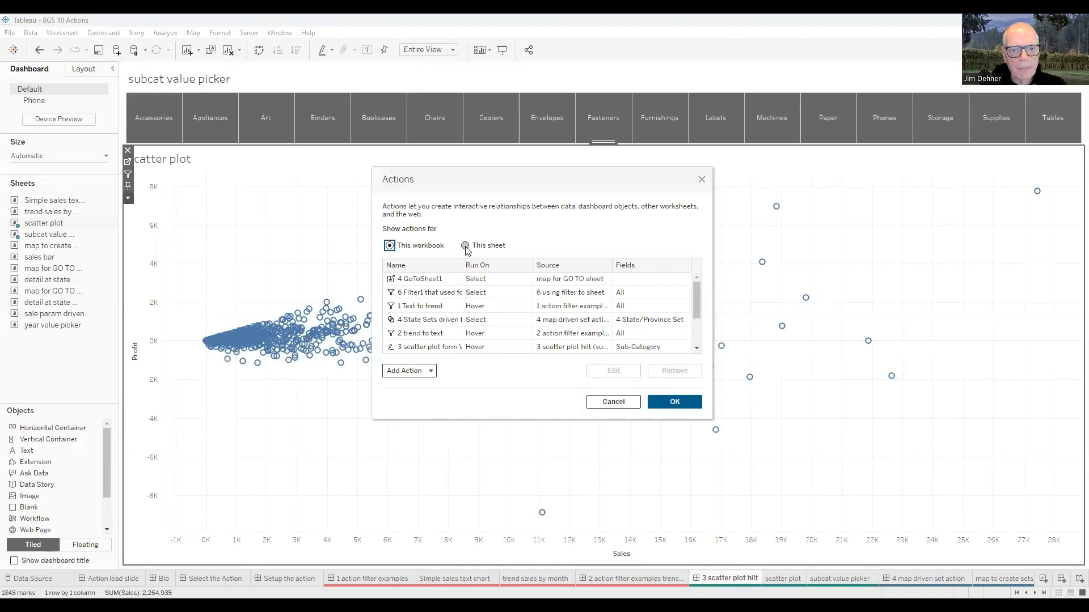
left_click(445, 281)
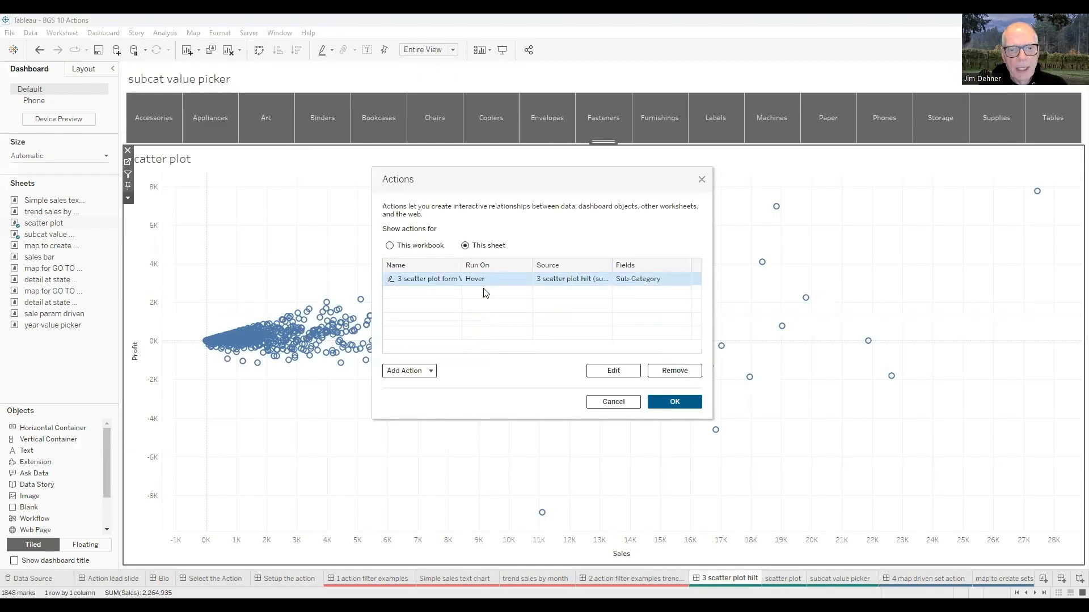
left_click(612, 371)
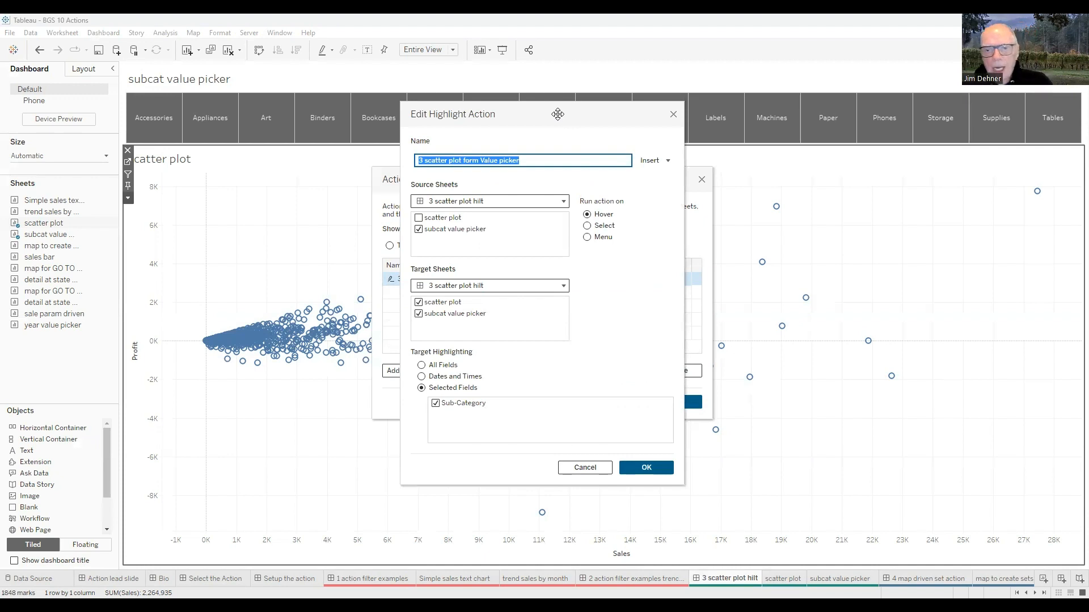
left_click_drag(558, 114, 821, 179)
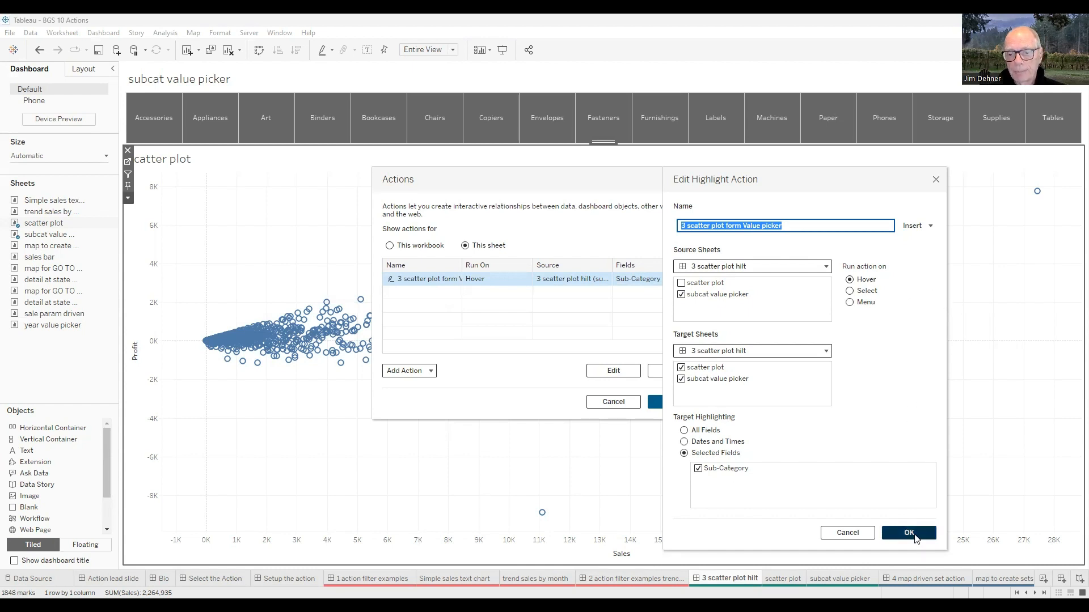
left_click(909, 534)
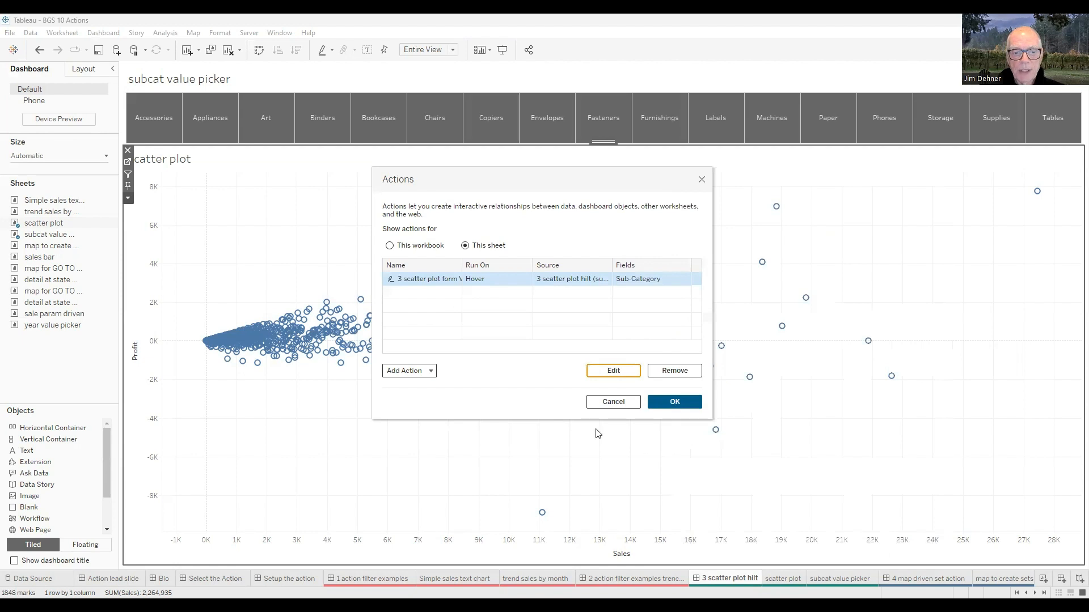
- Browse the available Add Action types, close the Actions dialog, and pick Envelopes in the subcategory value picker
left_click(429, 370)
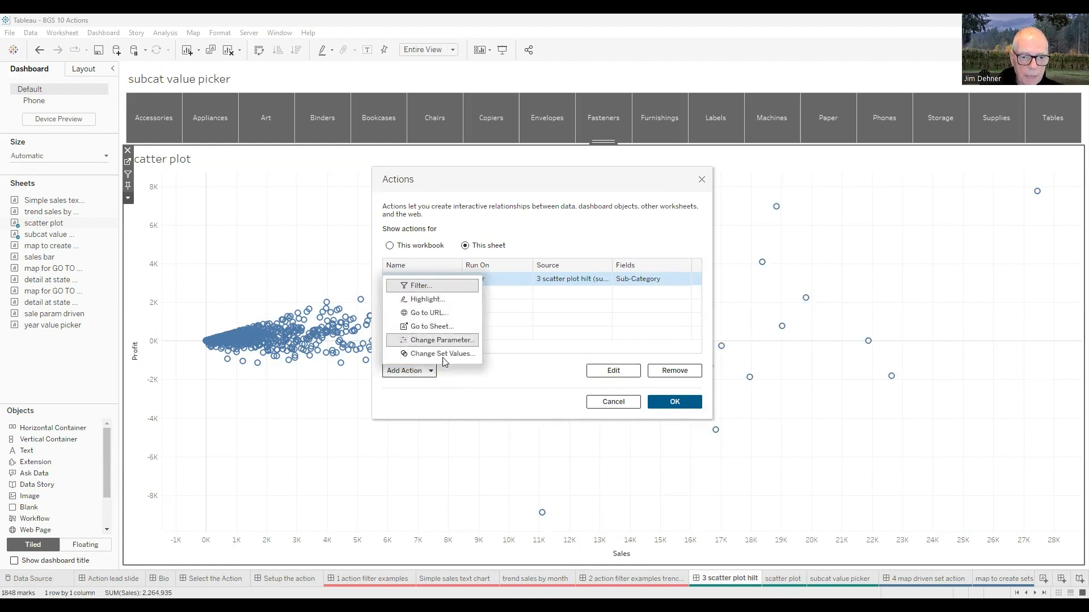
left_click(460, 379)
left_click(689, 405)
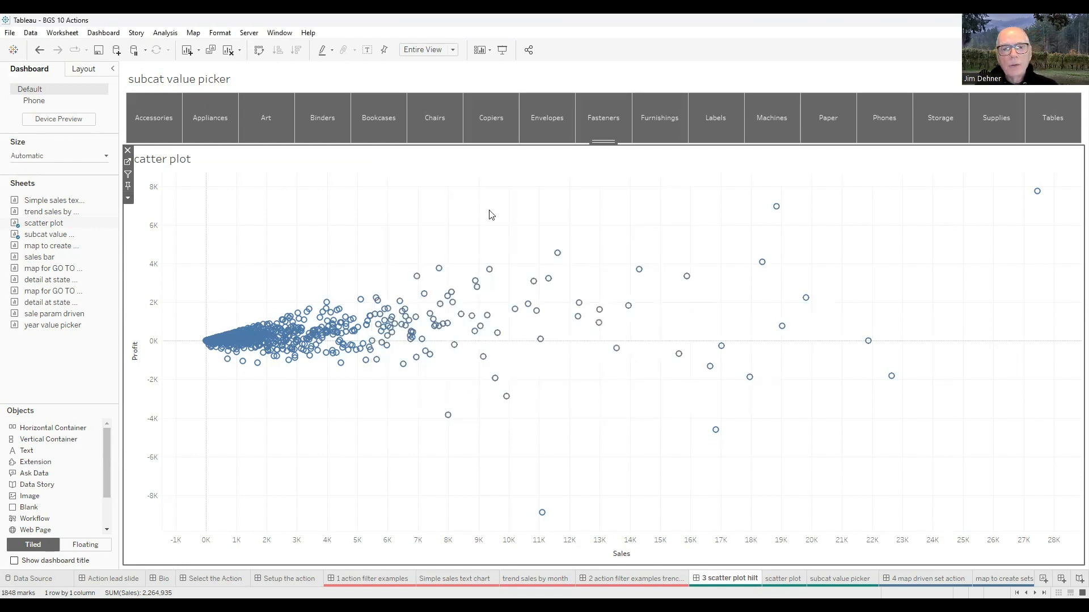
left_click(544, 124)
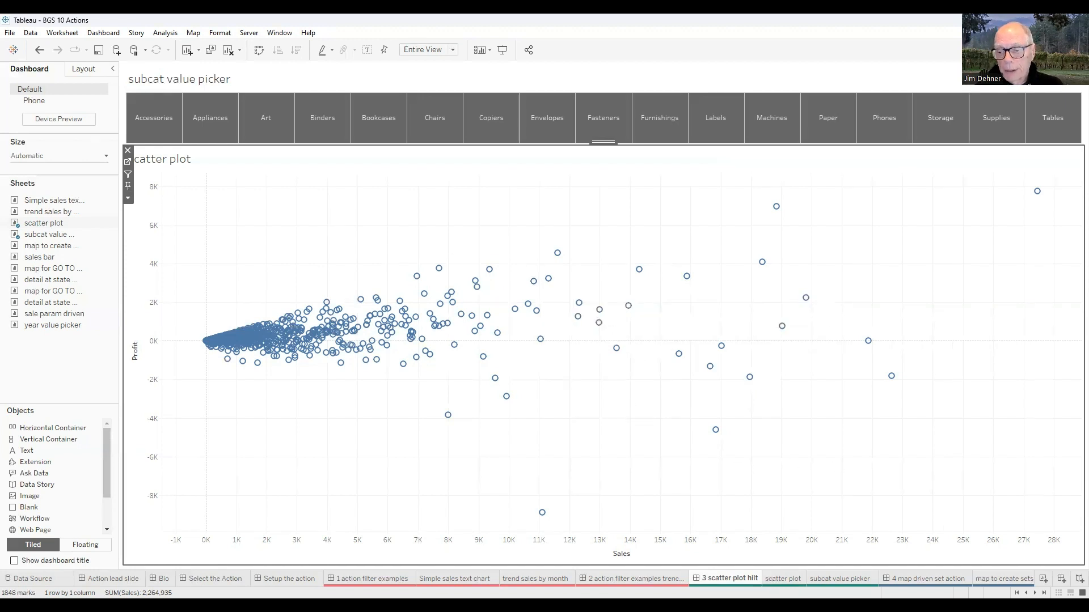
- Open the '4 map driven set action' dashboard and clear the selected states on the map
scroll(544, 579, "down", 3)
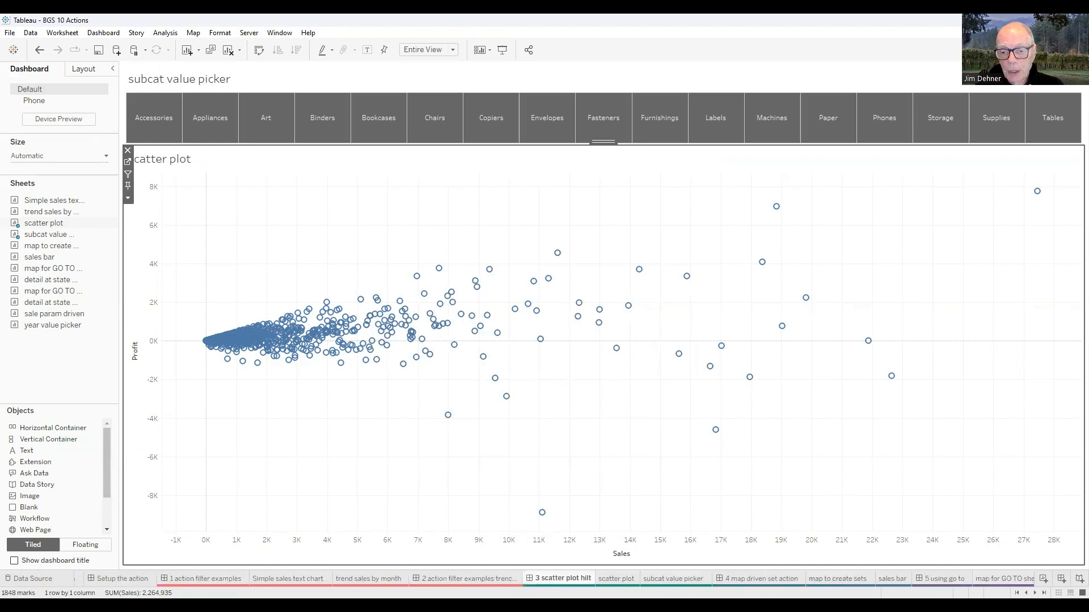
left_click(688, 579)
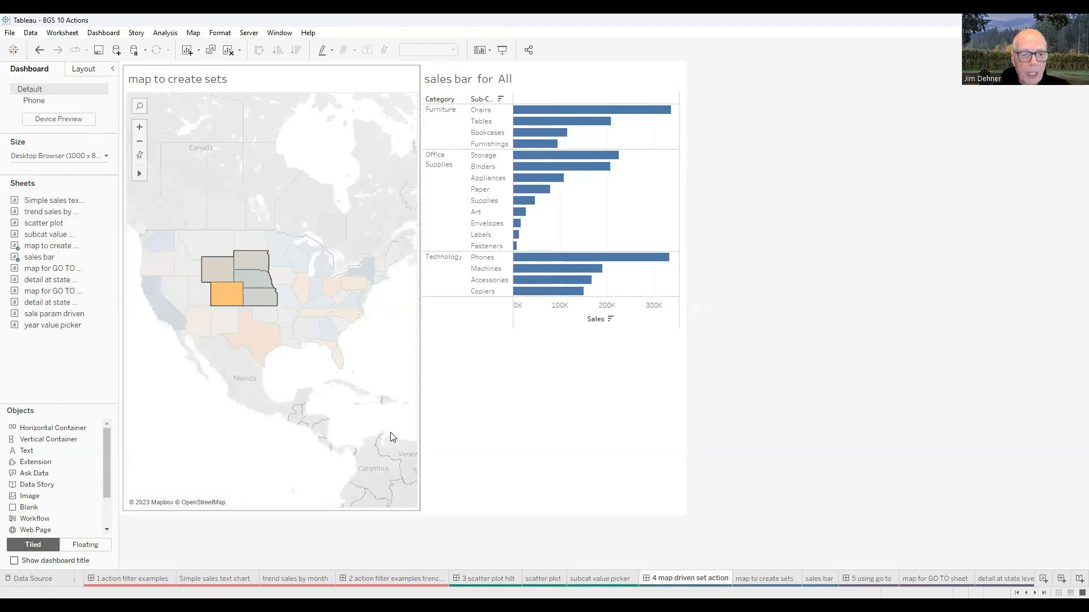
left_click(395, 383)
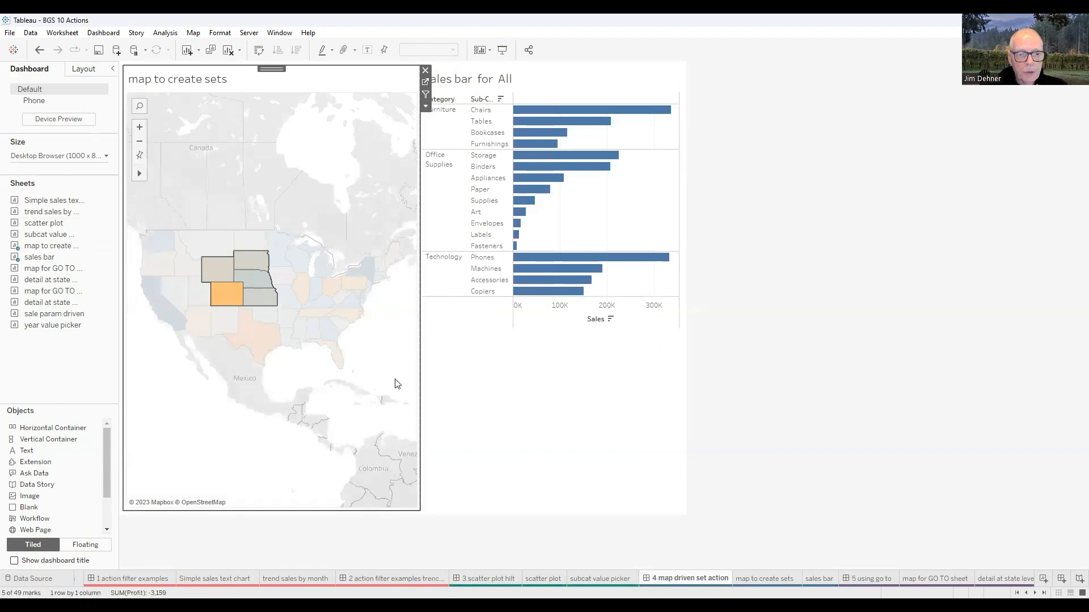
left_click(139, 155)
left_click(158, 372)
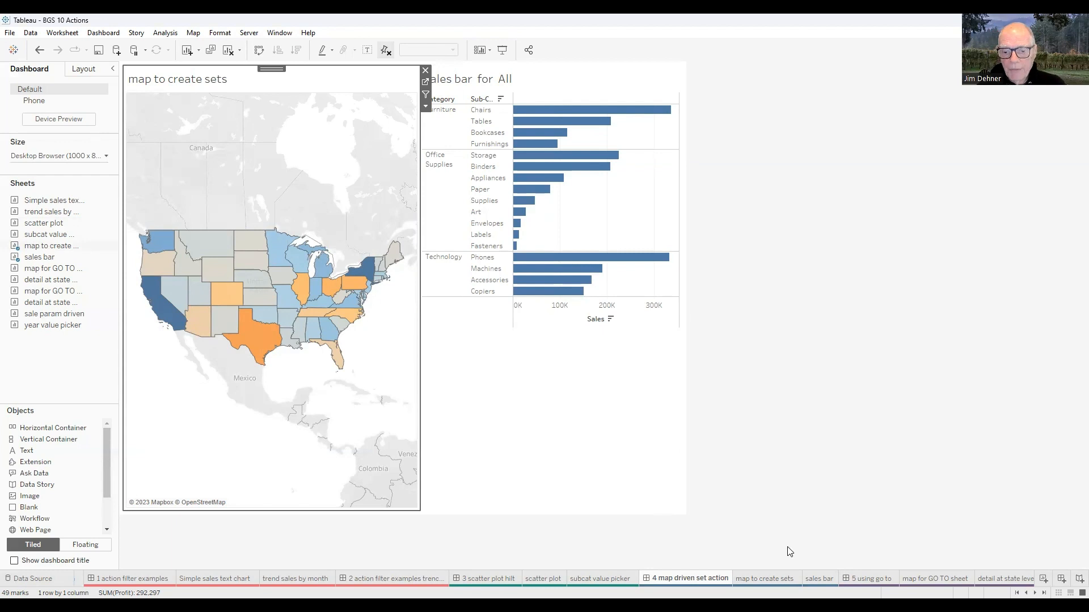
- Open the 'map to create sets' sheet and search the data fields for the '4 State/Province Set'
left_click(764, 579)
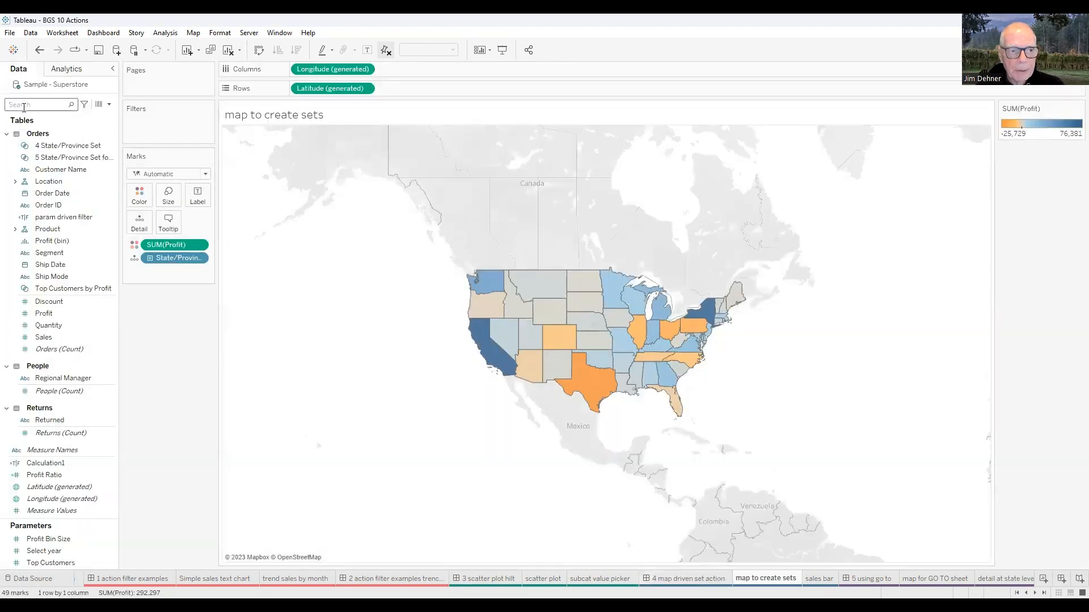
type("4")
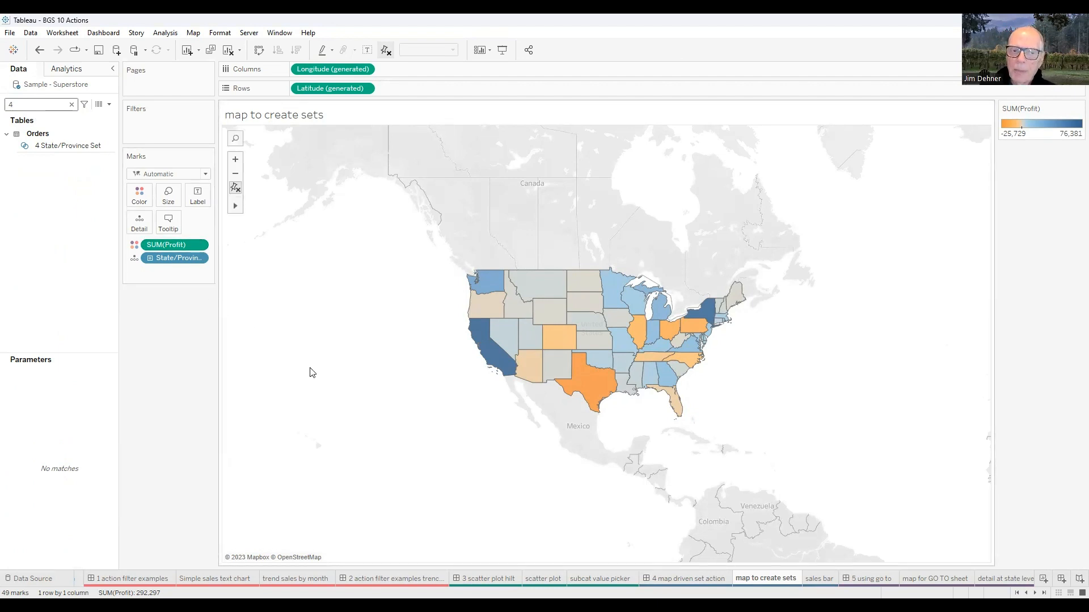
left_click(61, 146)
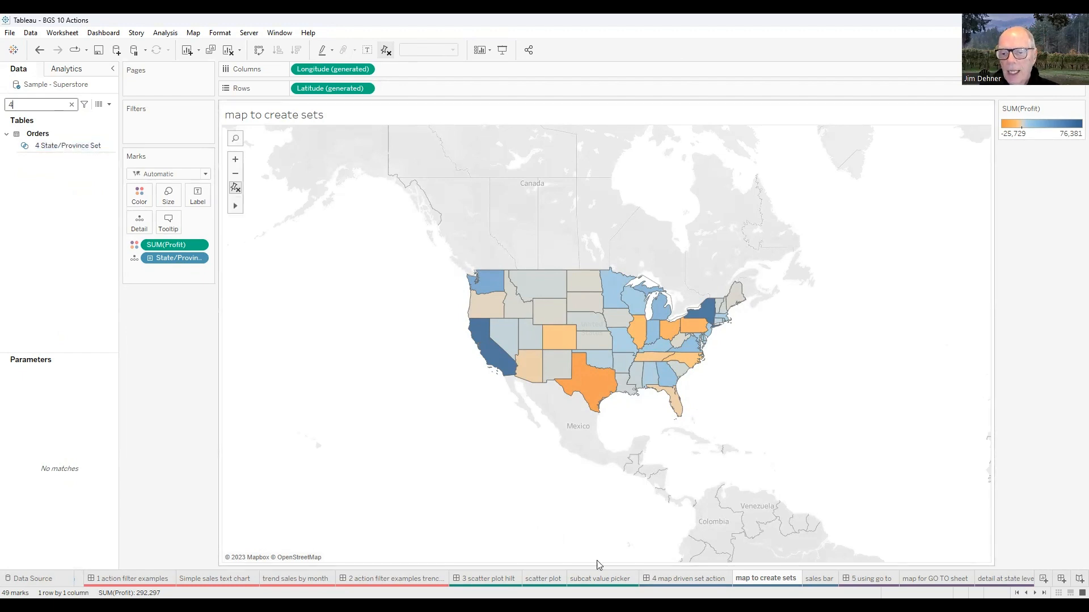
- Open the '4 State/Province Set' for editing to review its settings, then close the dialog
mouse_move(819, 579)
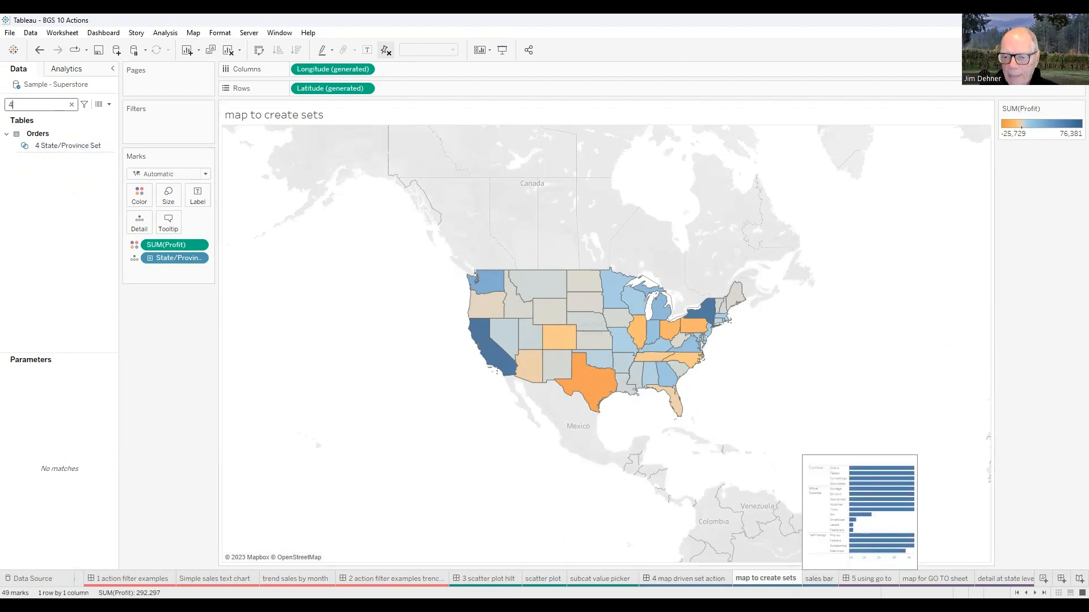
right_click(61, 150)
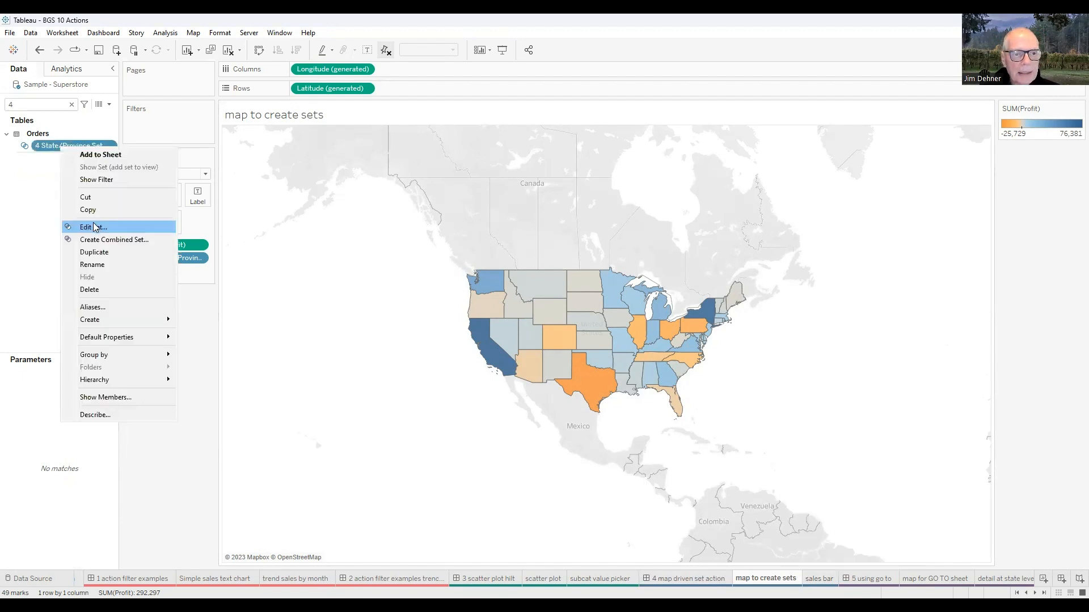
left_click(91, 228)
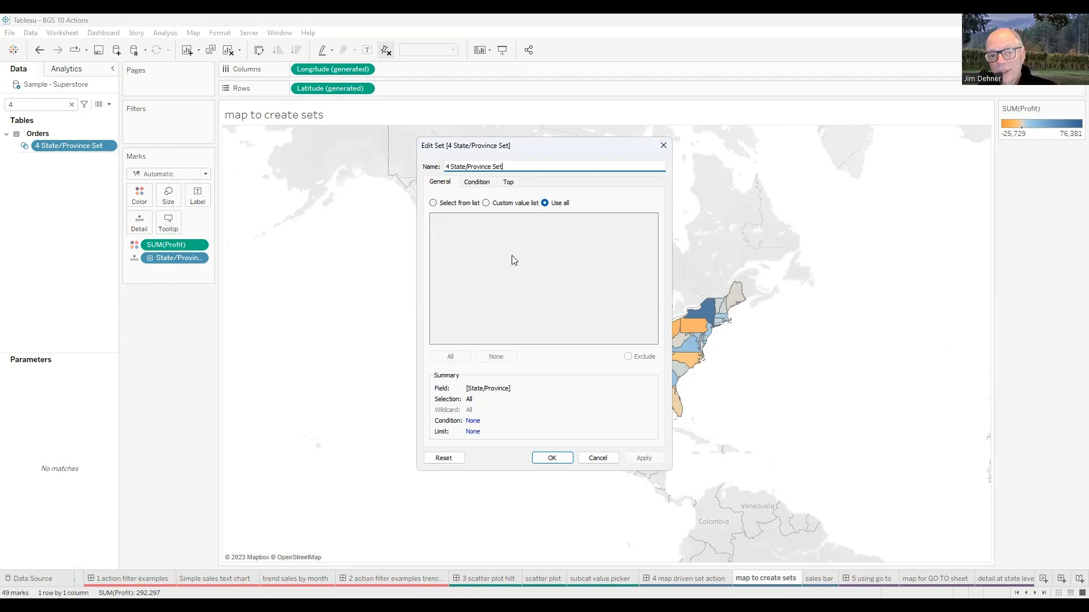
left_click(663, 146)
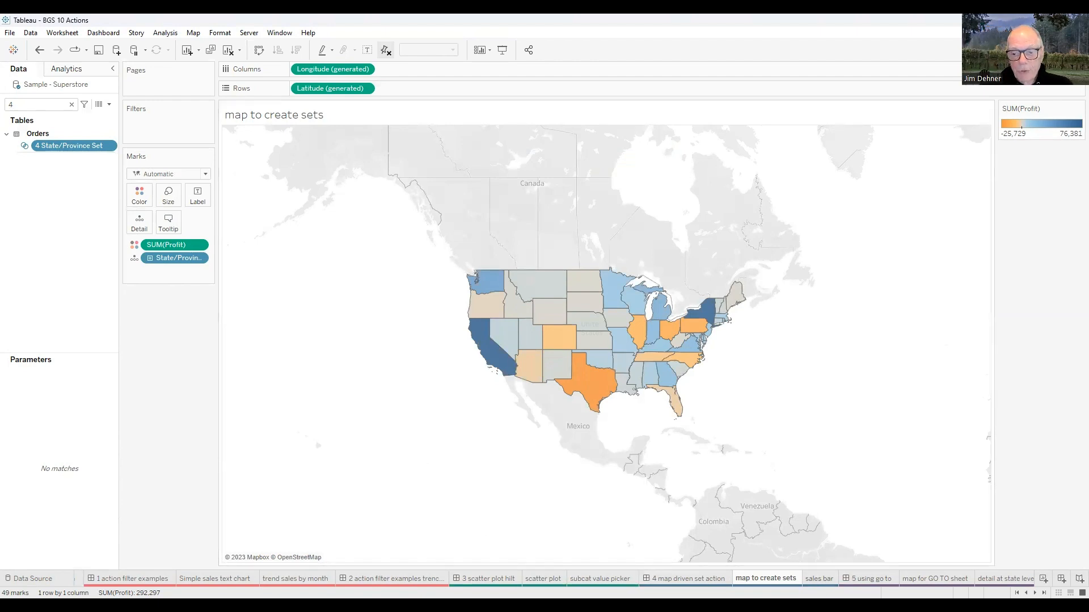
- Open the 'sales bar' sheet, show the '4 State/Province Set' filter card, review its filter settings, then hide the card
left_click(819, 578)
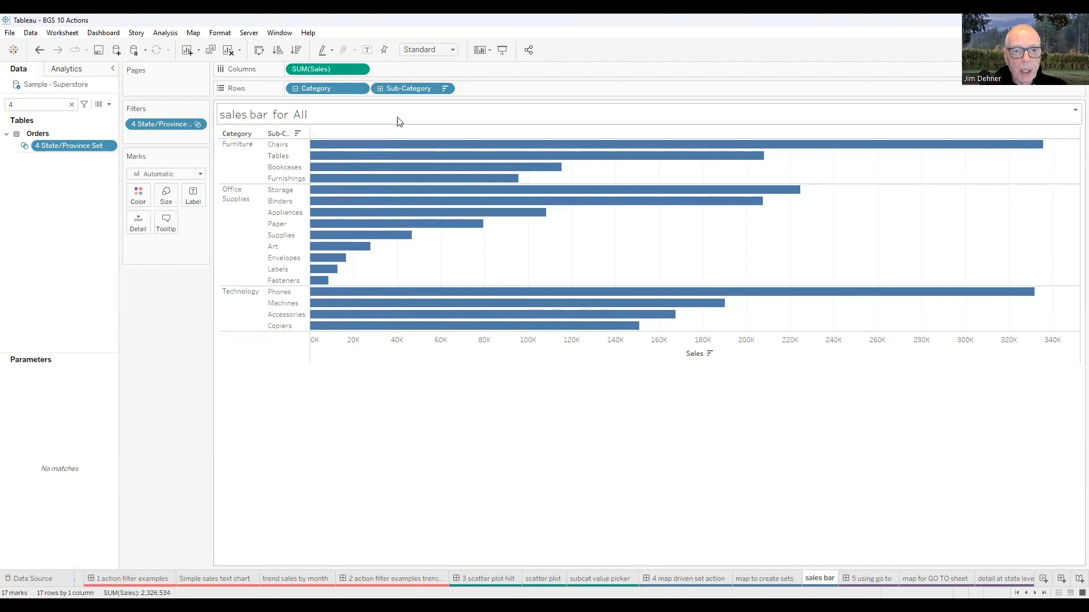
right_click(167, 130)
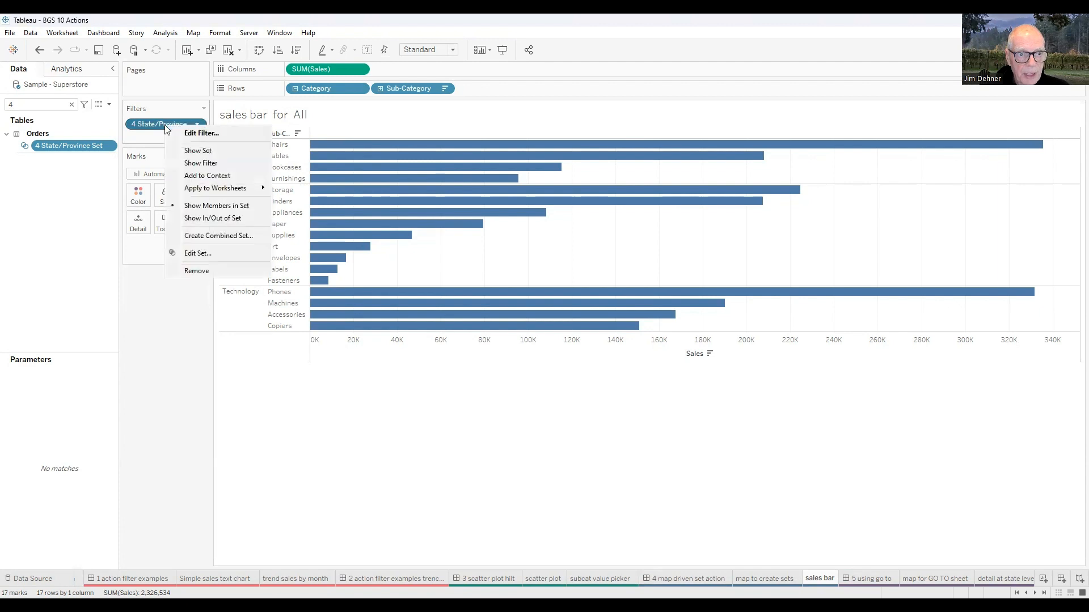
left_click(193, 164)
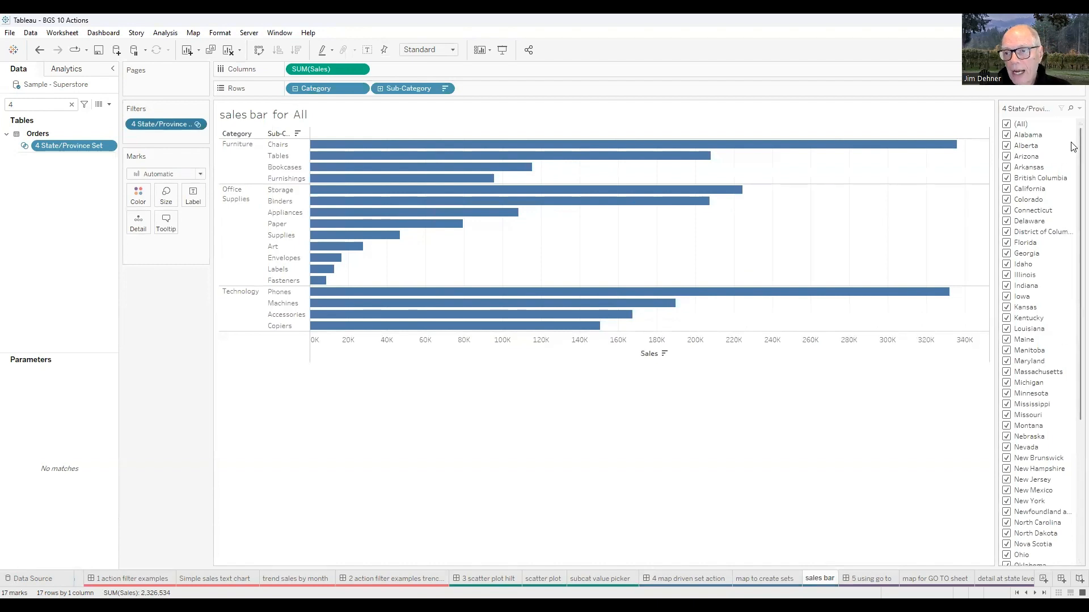
left_click(1079, 109)
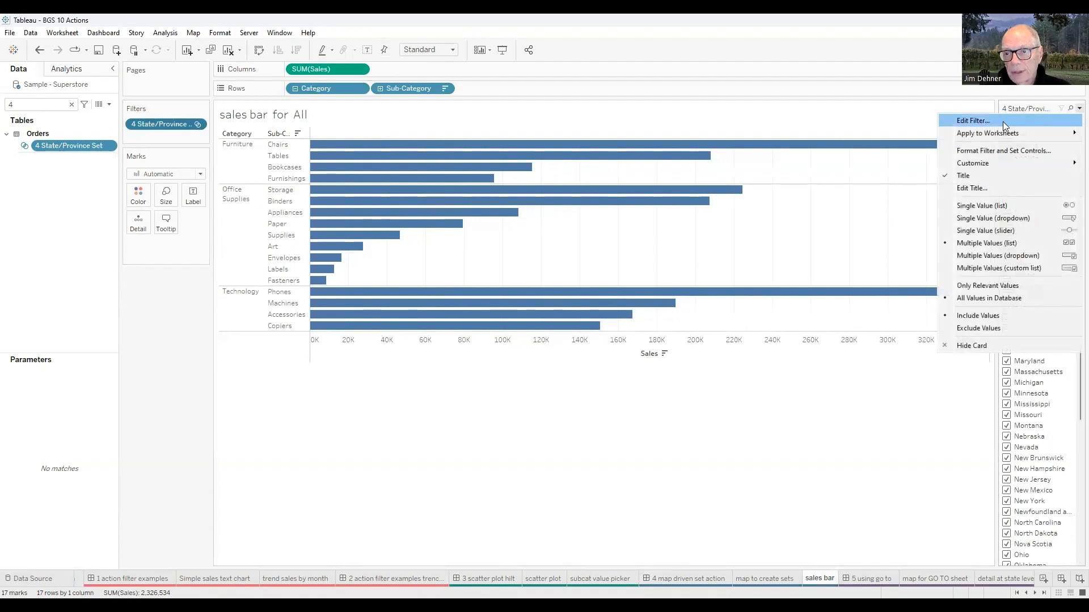
left_click(973, 121)
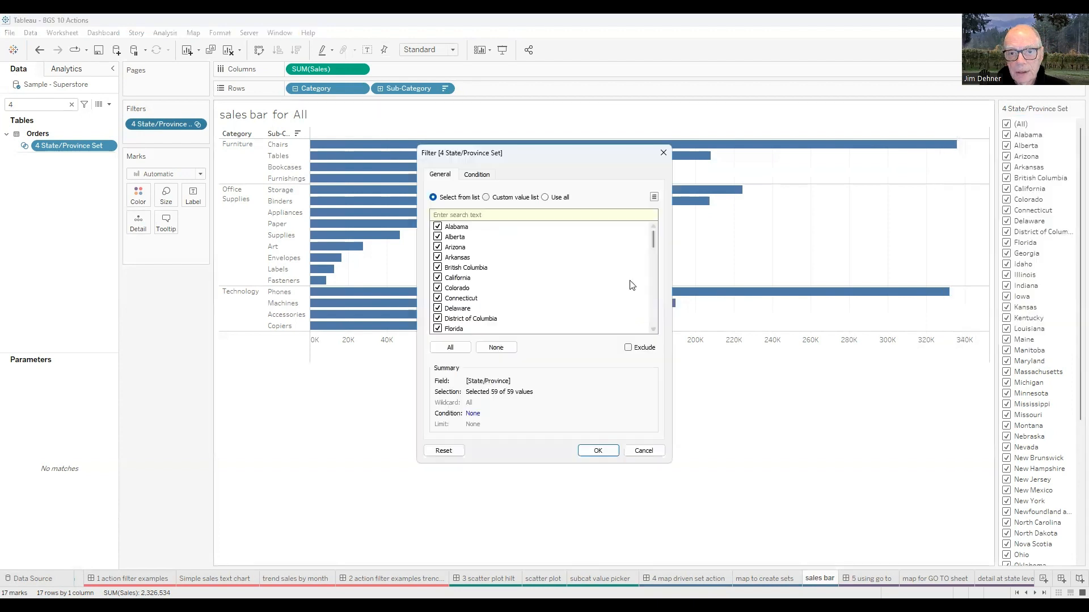
left_click(663, 153)
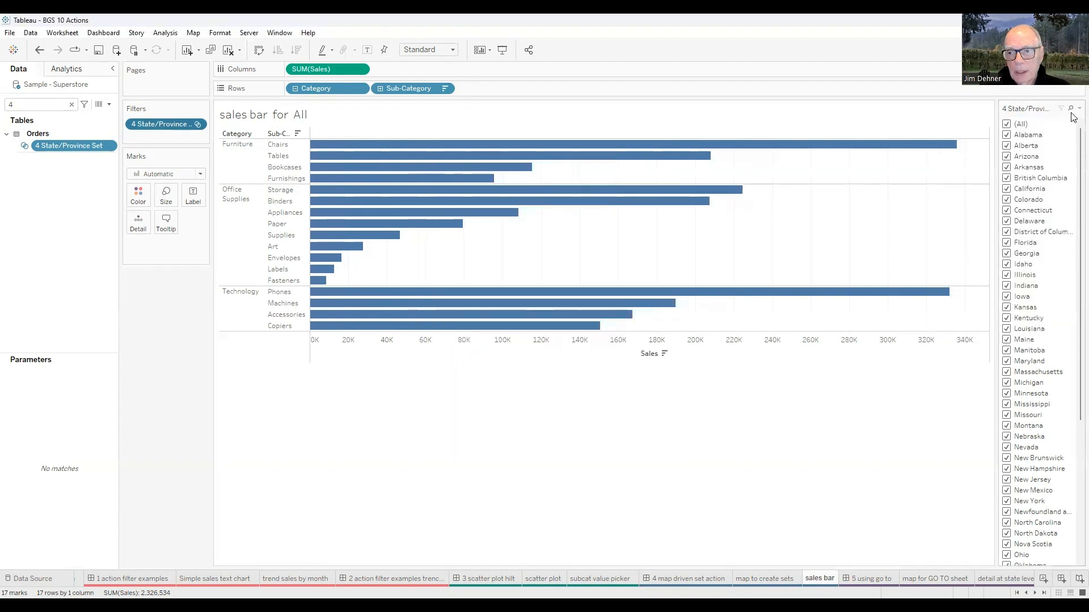
left_click(1077, 109)
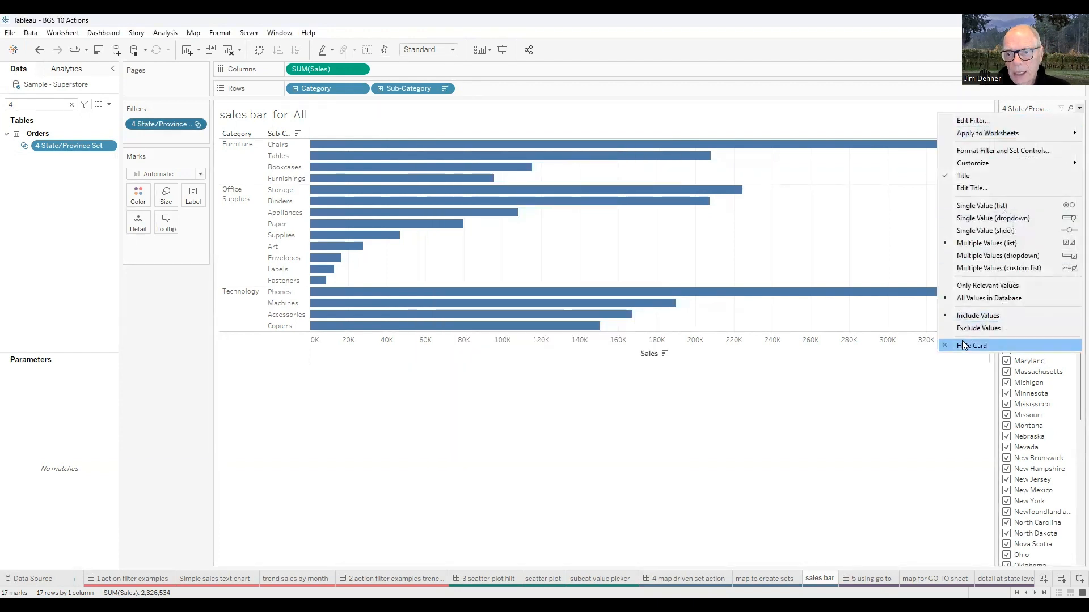
left_click(971, 346)
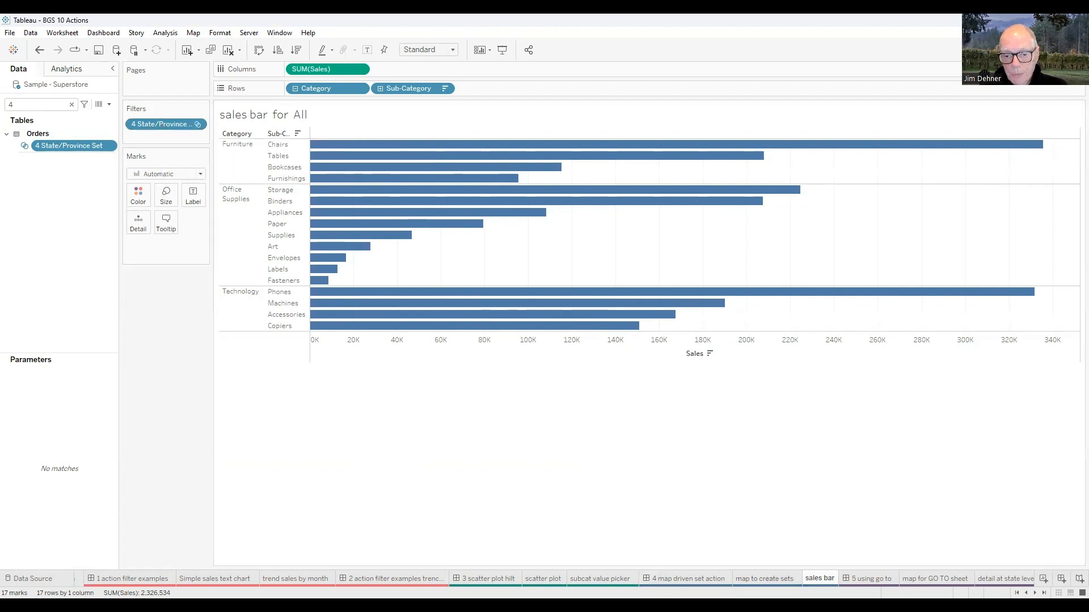
- Open the '4 map driven set action' dashboard and list the dashboard actions for this sheet
left_click(687, 579)
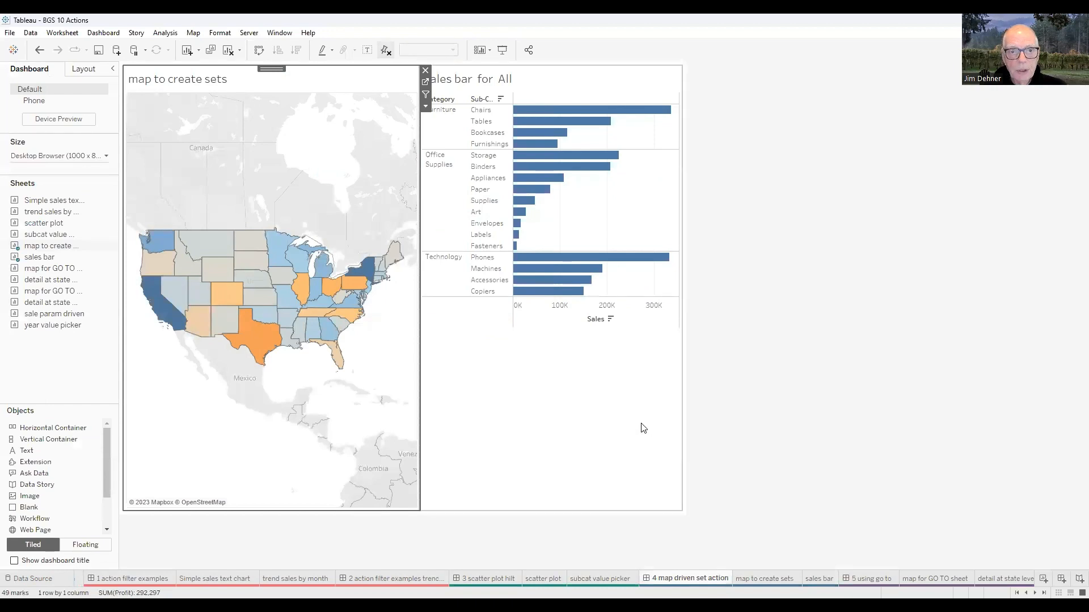
left_click(169, 34)
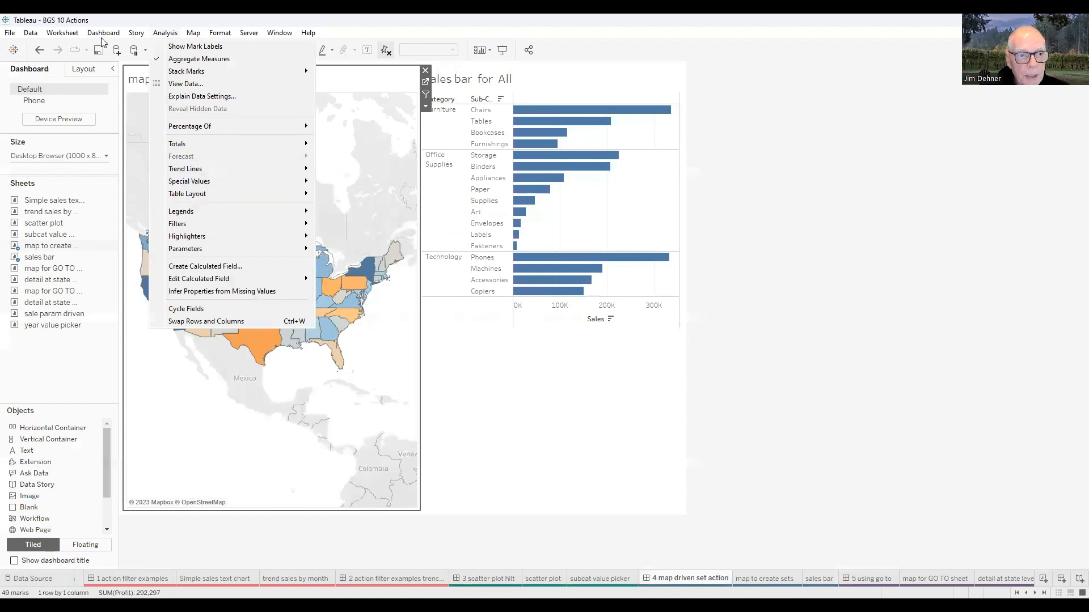
mouse_move(102, 34)
left_click(116, 192)
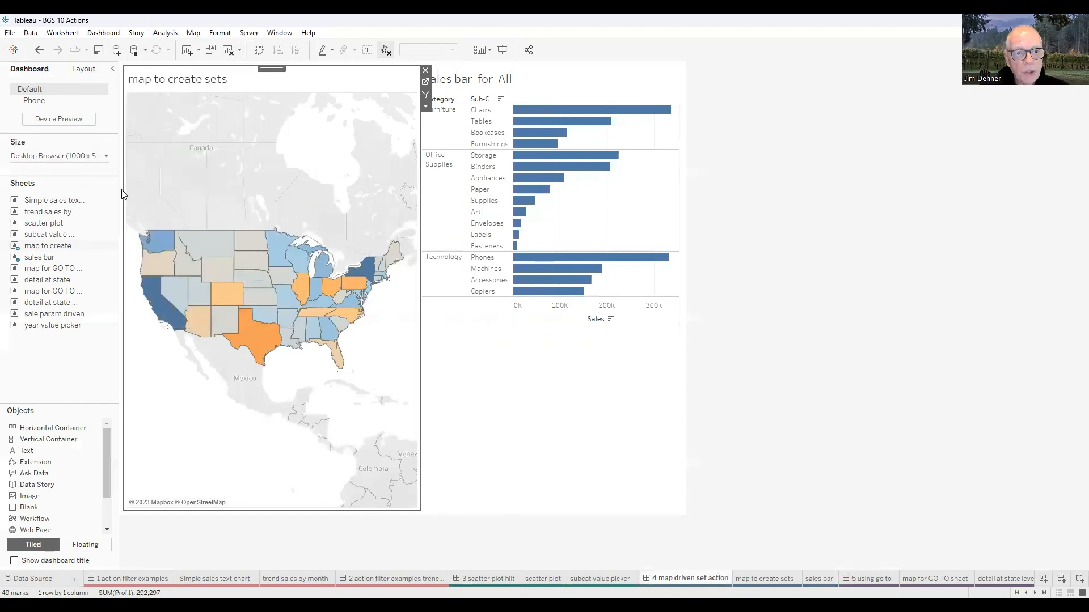
left_click(465, 245)
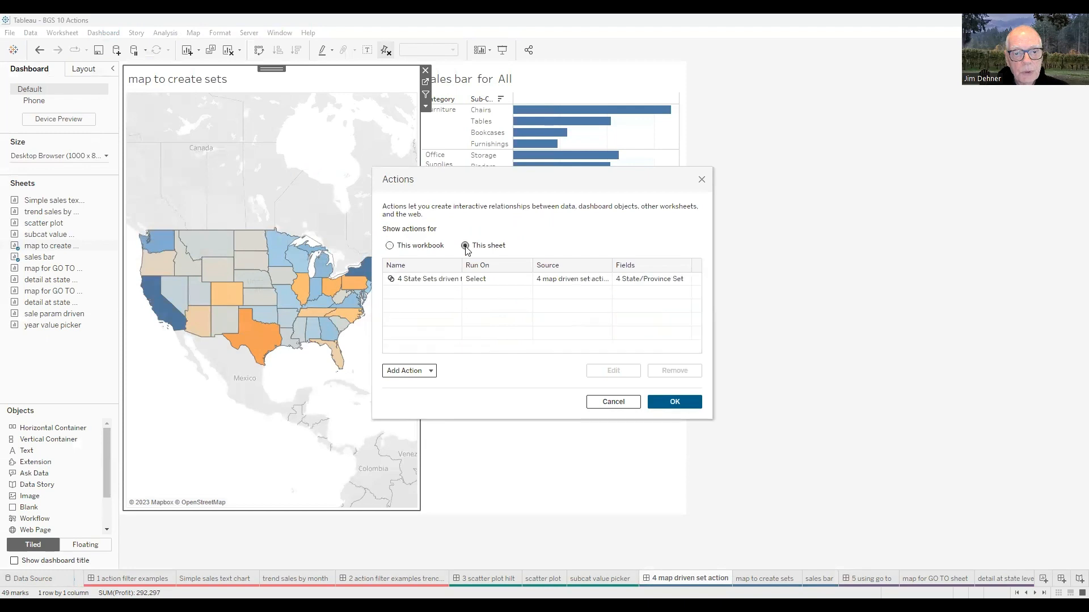
- Open the '4 State Sets driven from map' set action to review its source sheets, target set and options, then close both dialogs
left_click(442, 281)
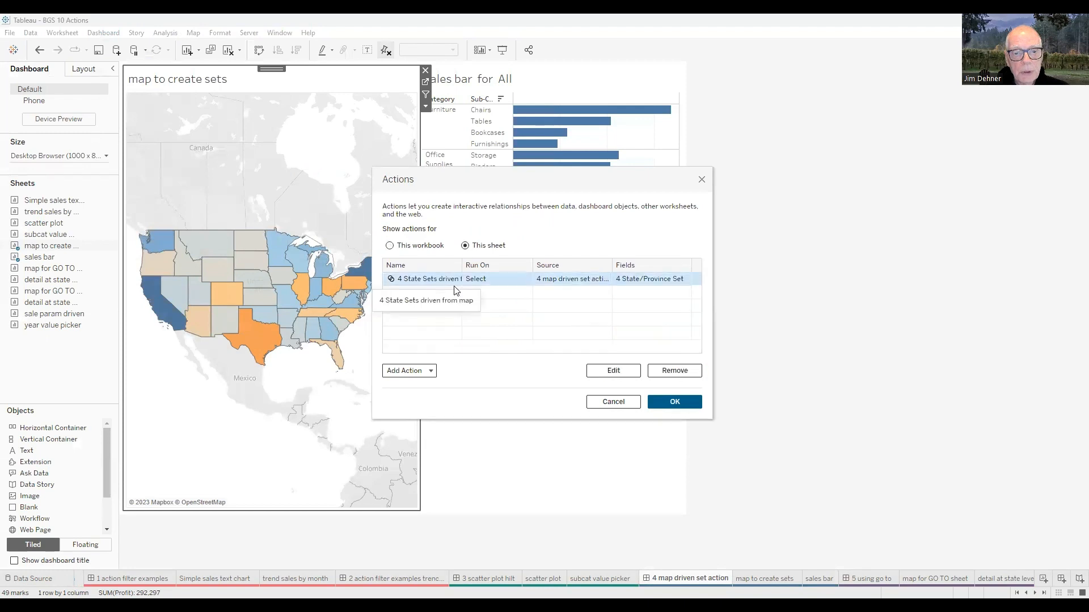
left_click(614, 370)
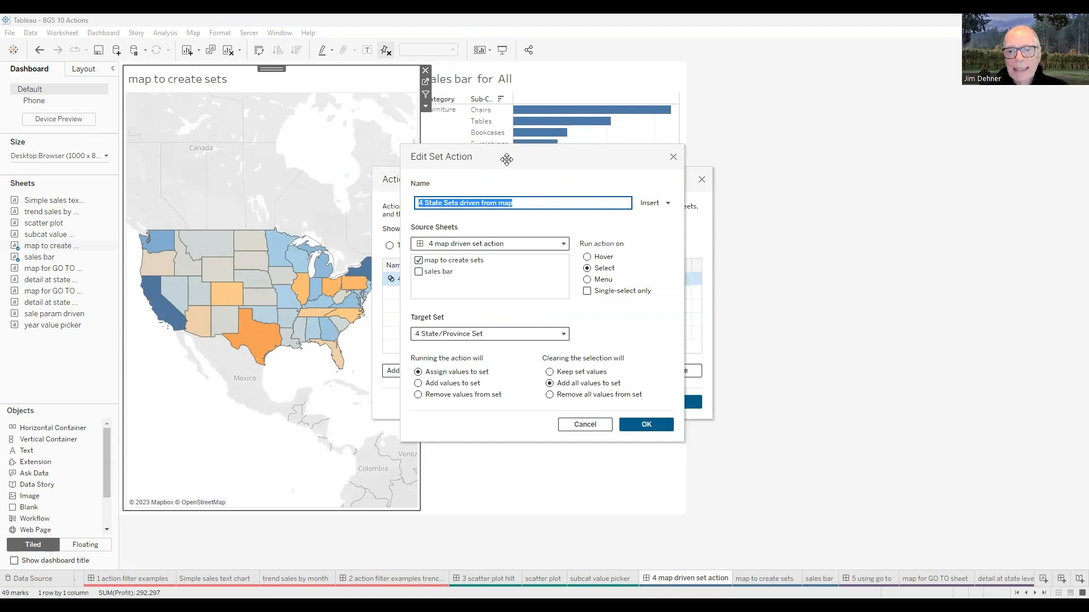
left_click_drag(506, 159, 854, 147)
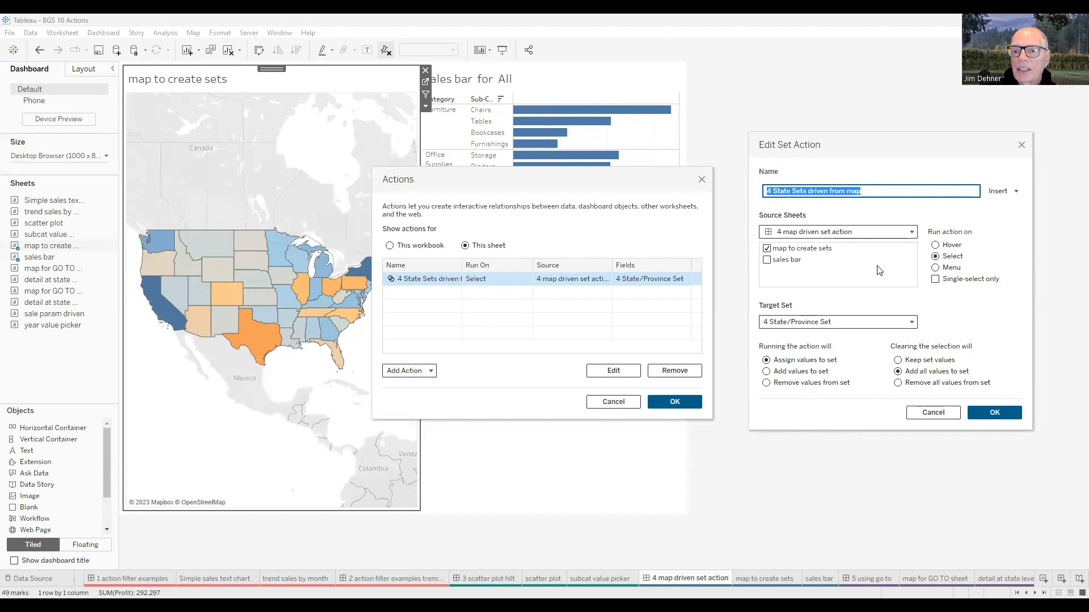
left_click(911, 324)
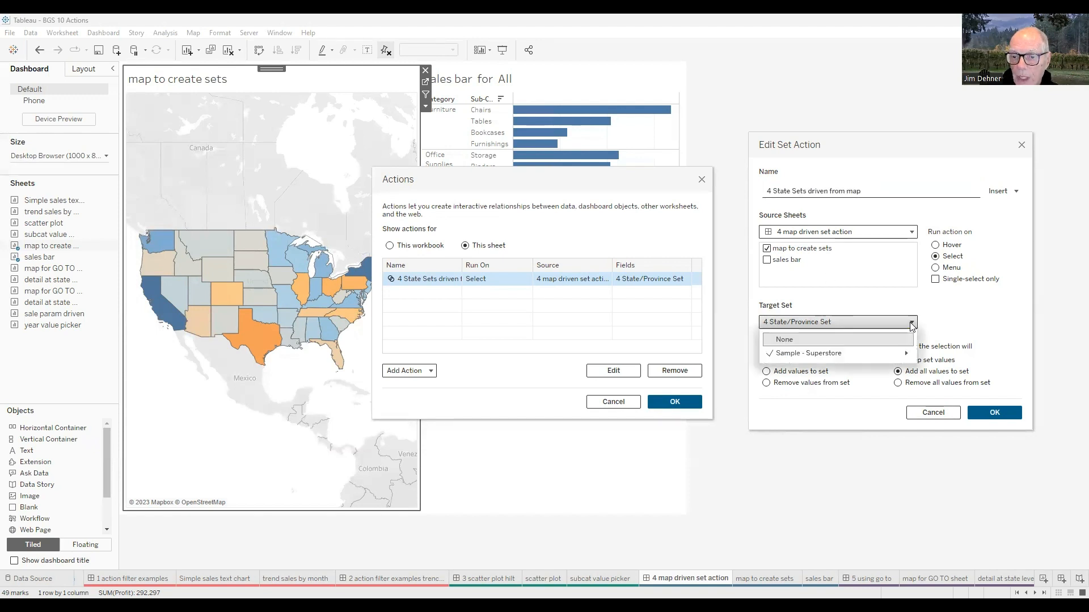
mouse_move(864, 354)
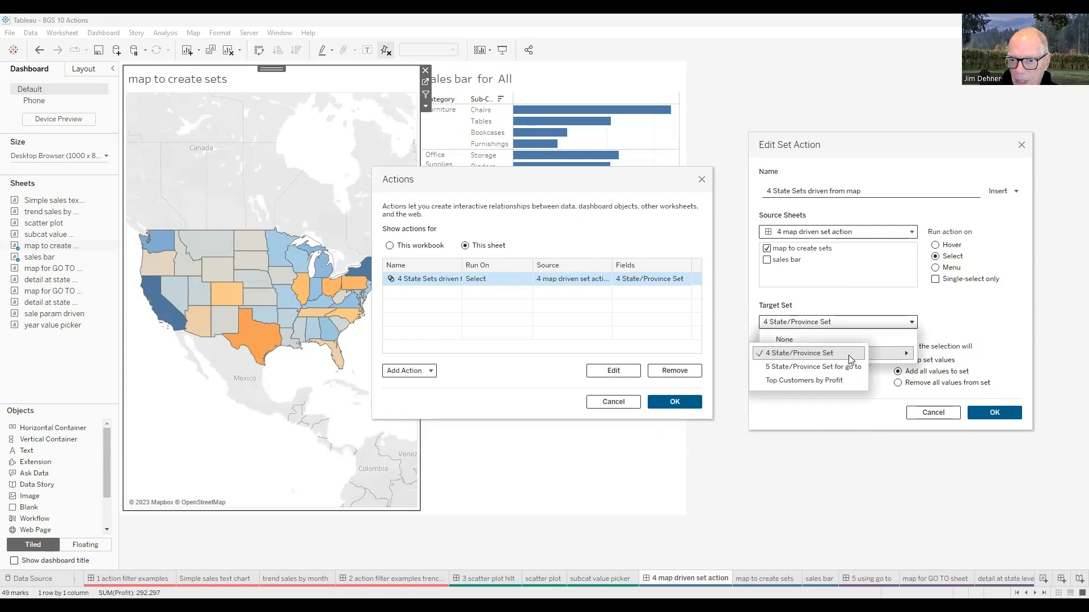
left_click(969, 318)
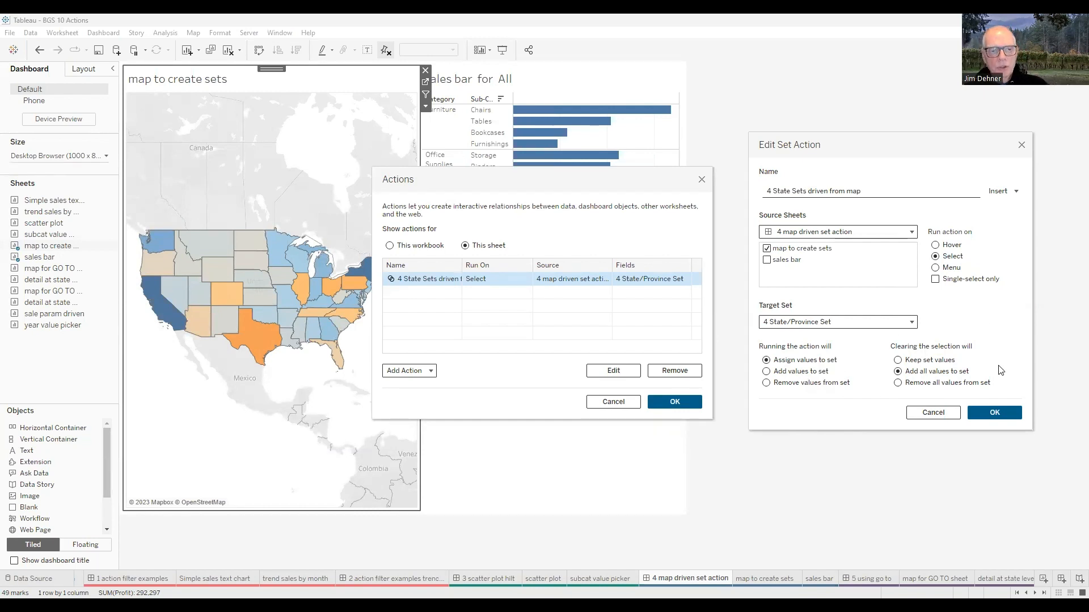
left_click(1004, 419)
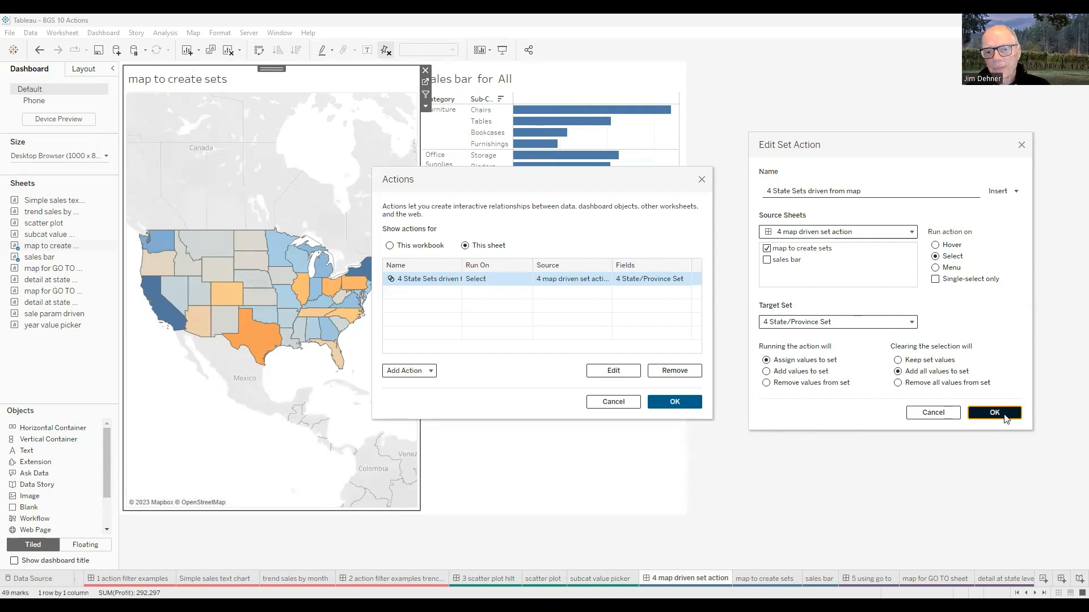
left_click(691, 404)
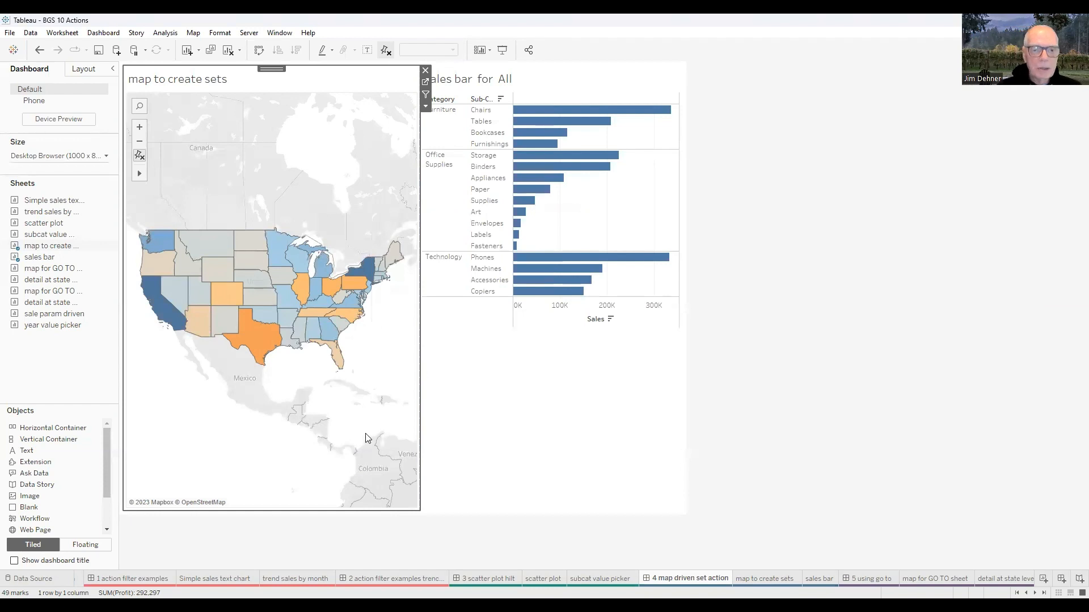
- Select Texas on the map, then inspect the title definition of the 'sales bar' sheet
left_click(255, 339)
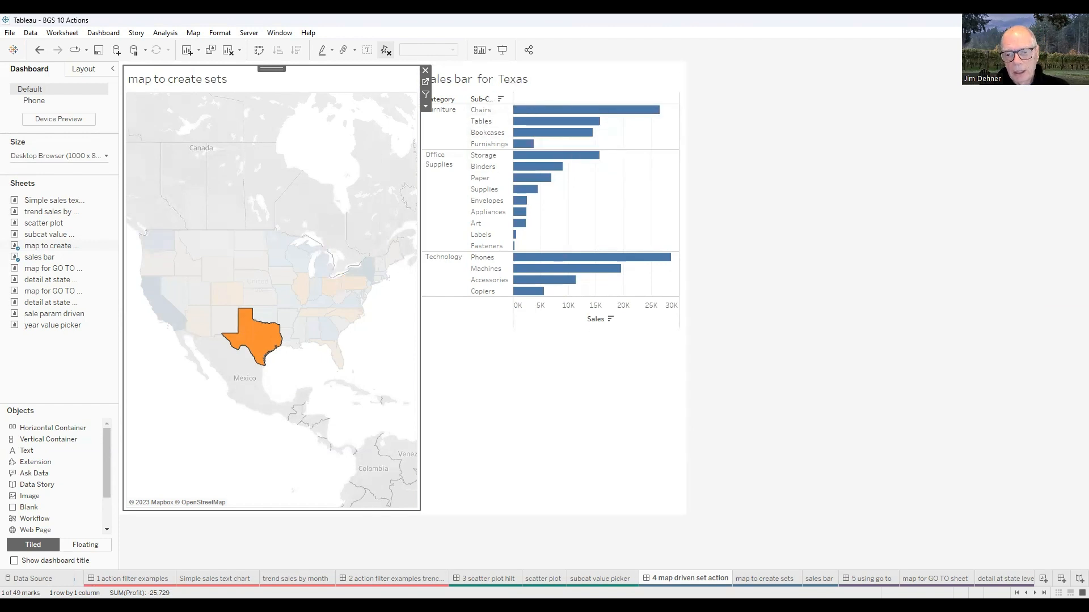
left_click(819, 578)
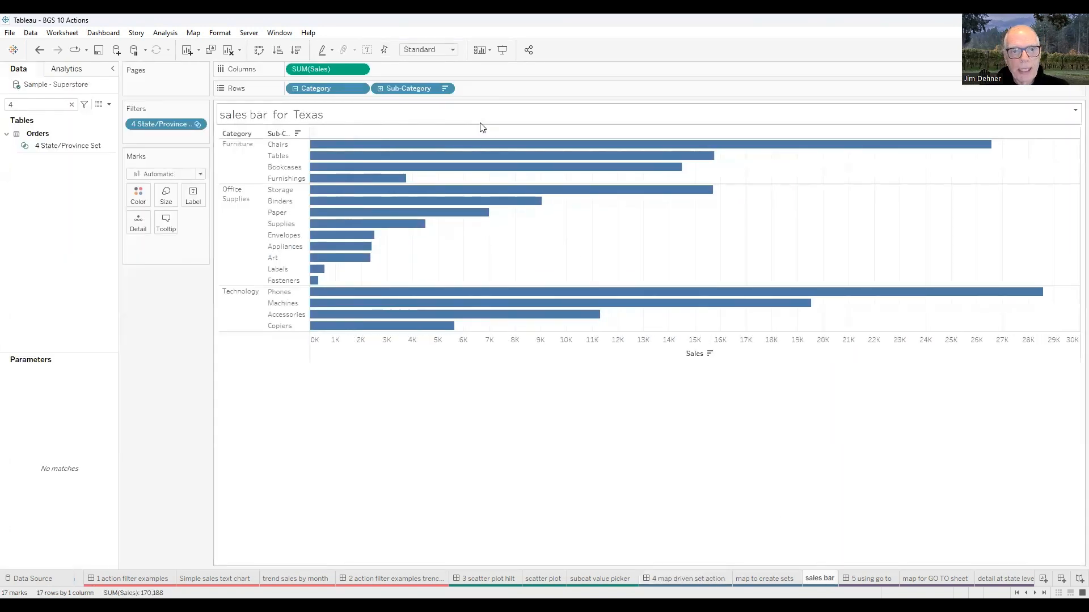
double_click(370, 118)
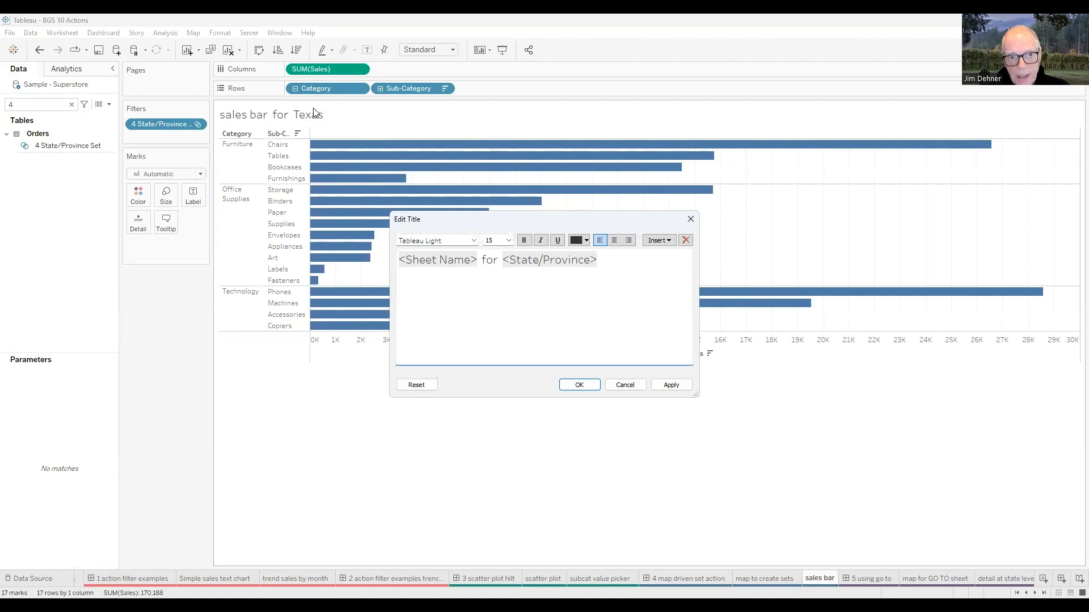
left_click(690, 219)
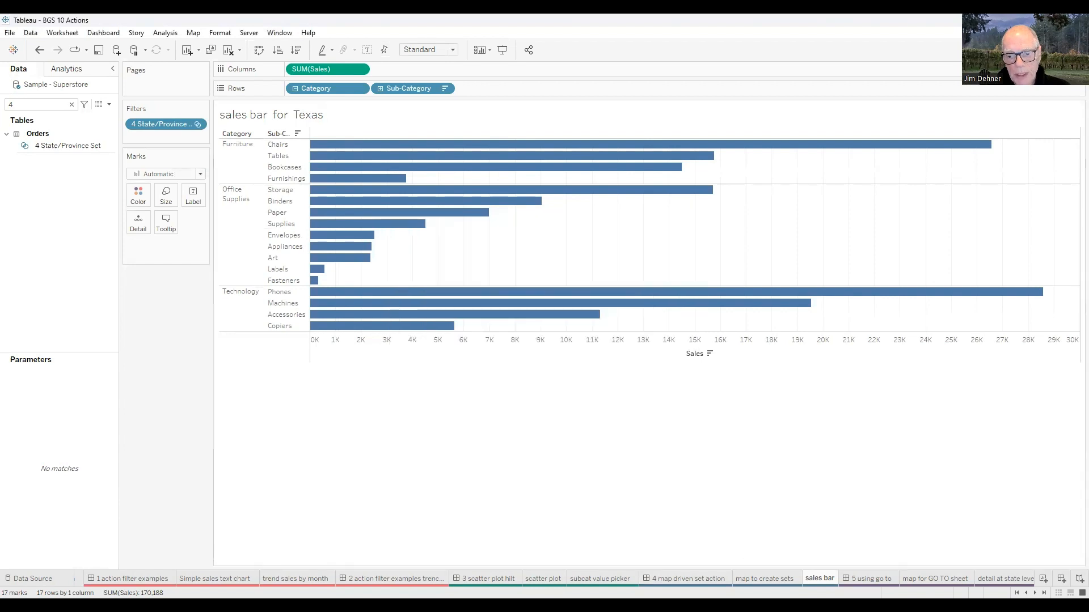
- Return to the set action dashboard, select several groups of states on the map by dragging, then clear the selection
left_click(646, 578)
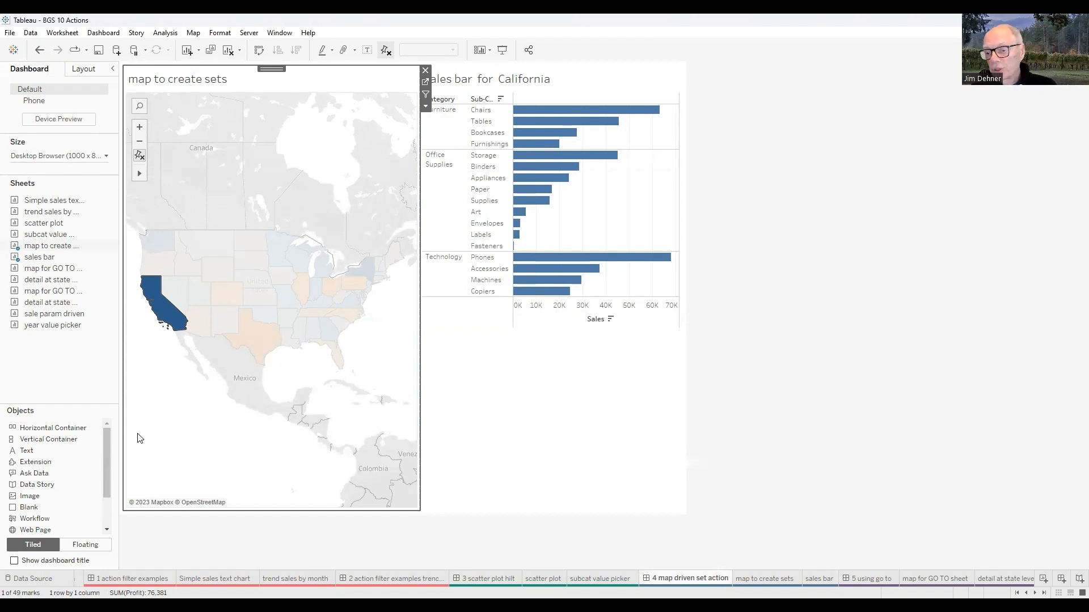
left_click(395, 350)
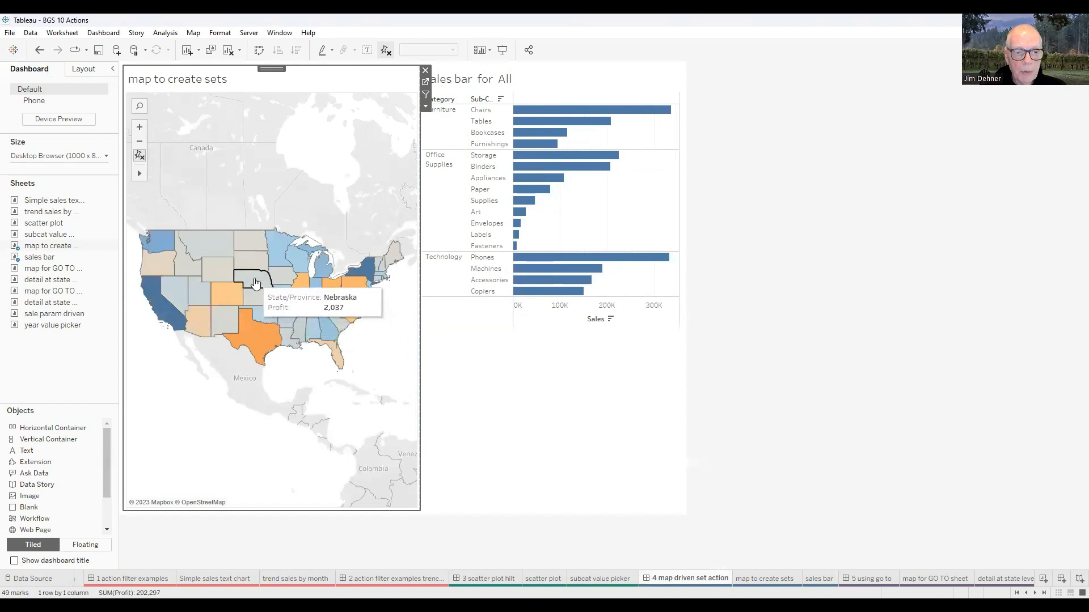
left_click_drag(275, 299, 289, 305)
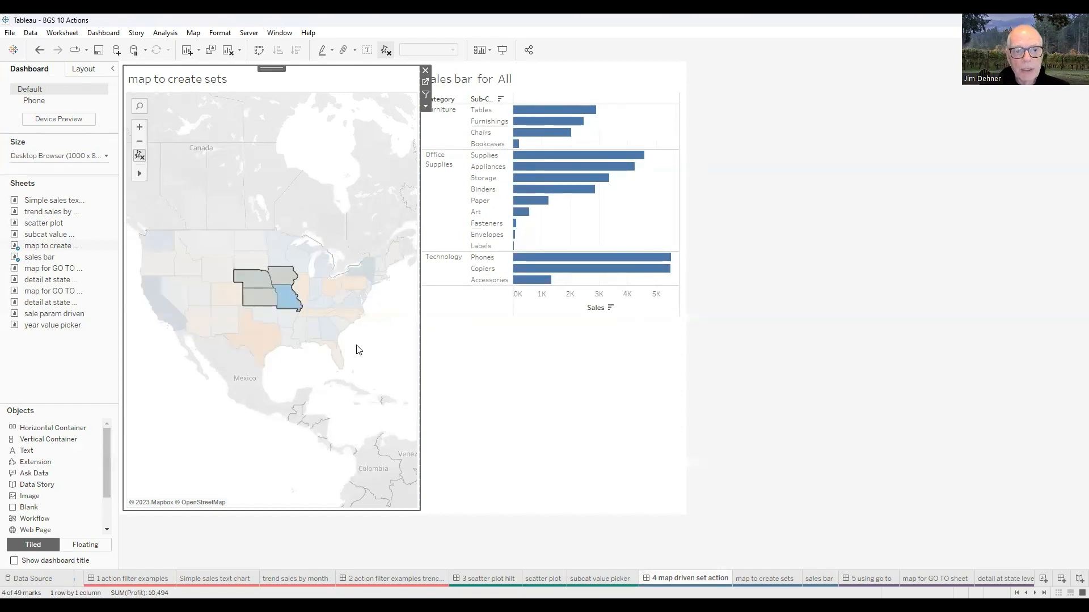
left_click_drag(311, 282, 352, 313)
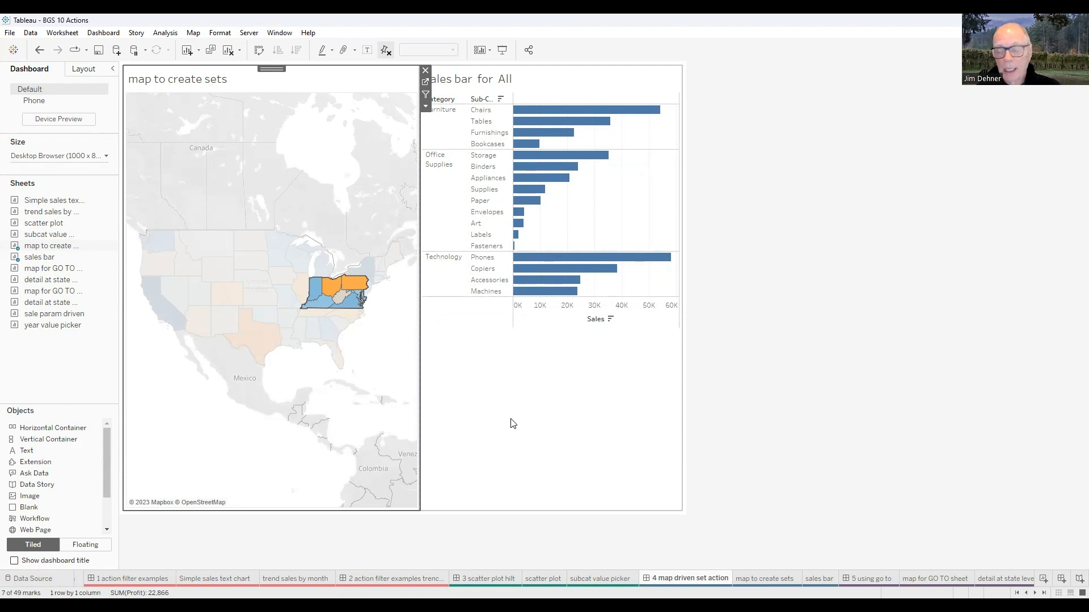
left_click(374, 341)
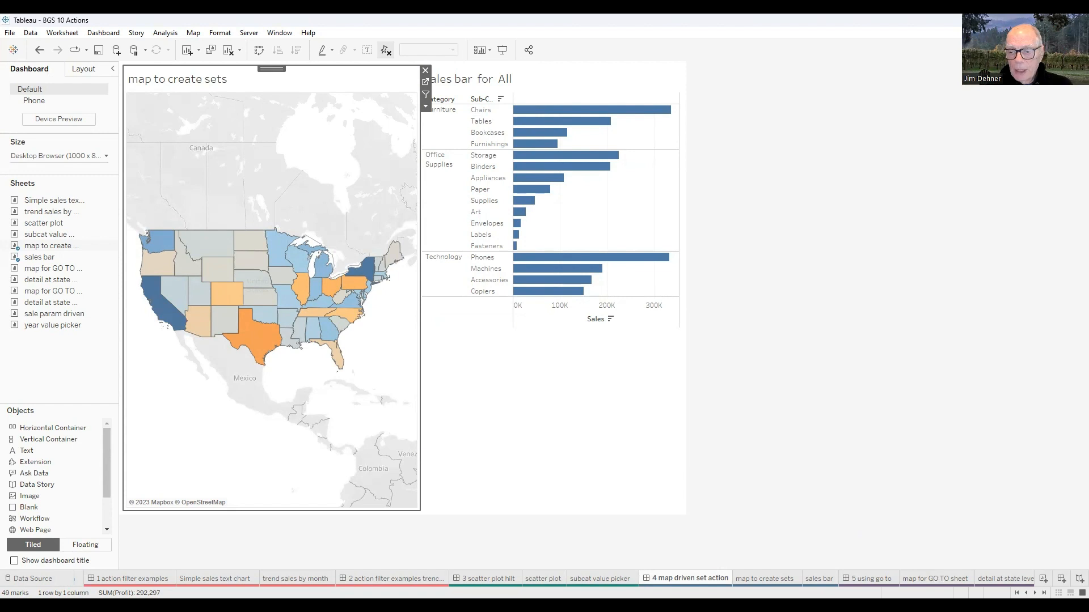
- Scroll the sheet tabs and open the '5 using go to' dashboard
left_click(1035, 593)
left_click(1035, 594)
left_click(1035, 593)
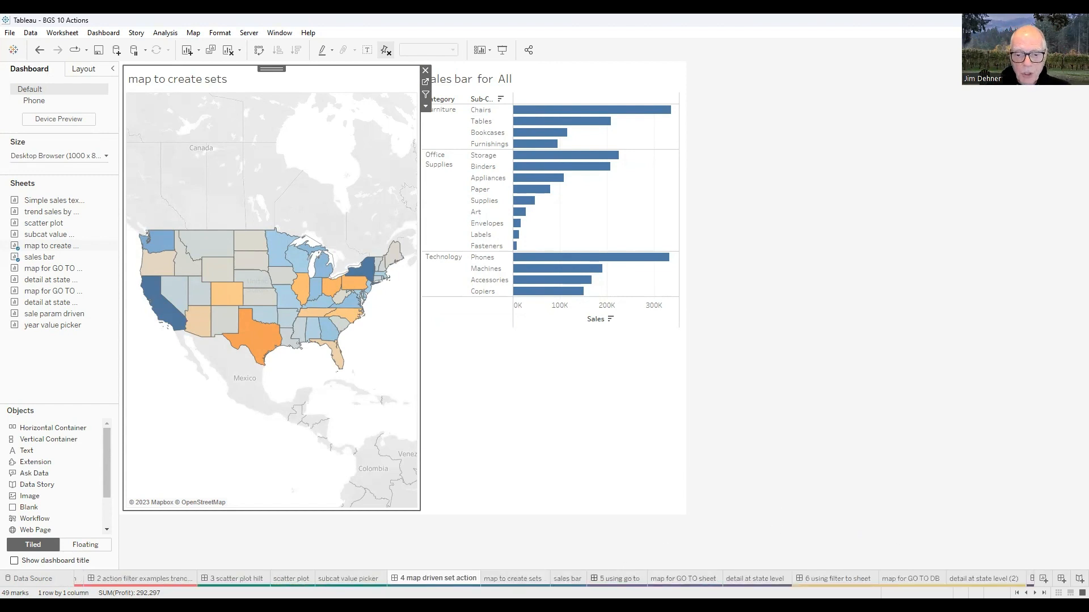
left_click(617, 578)
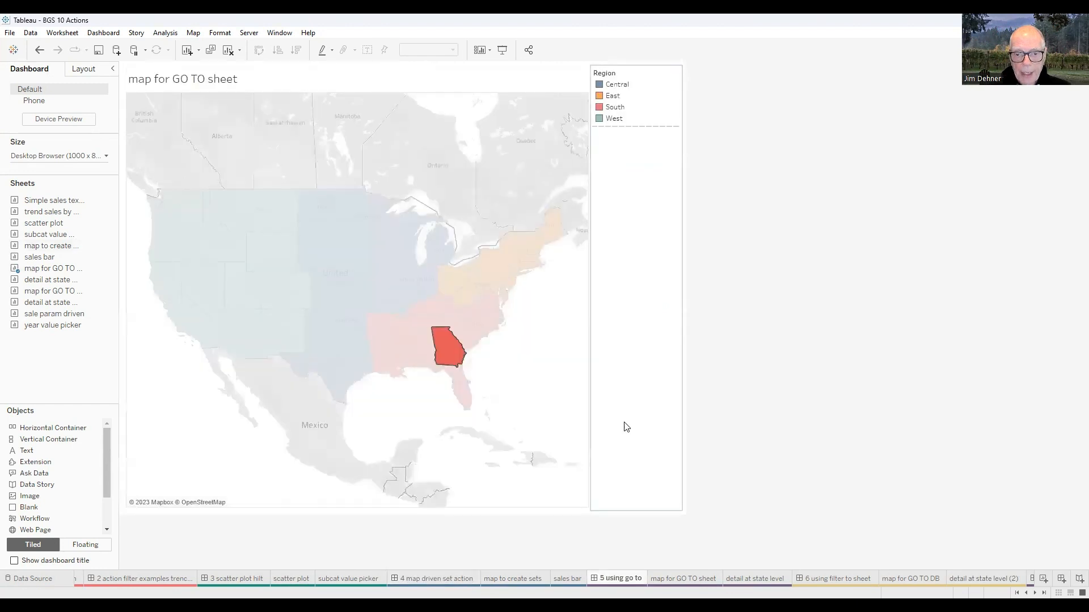
- Clear the map selection and open the 'map for GO TO sheet' worksheet
left_click(537, 389)
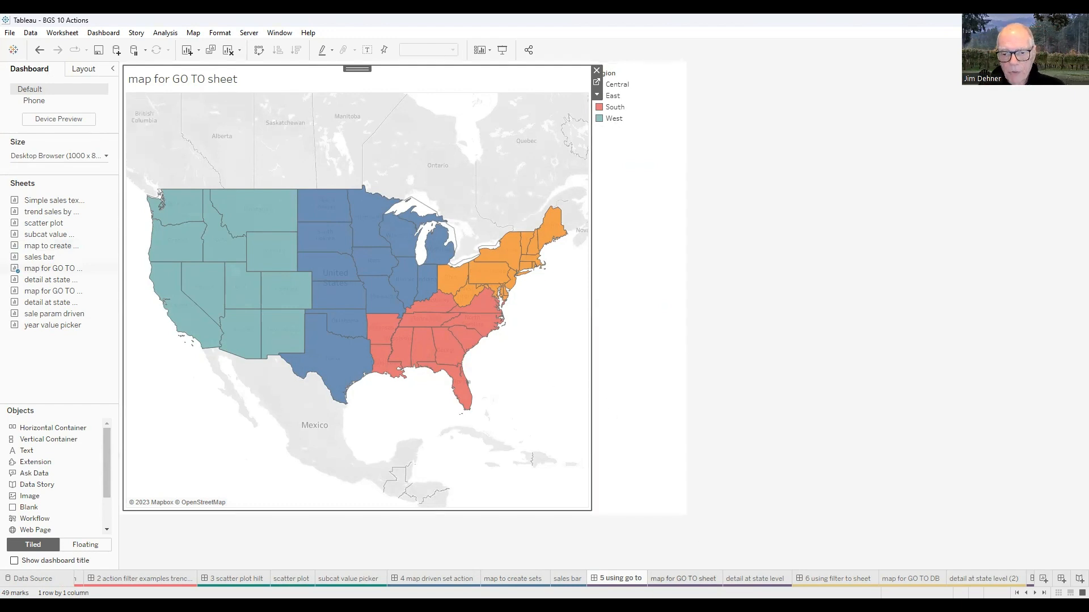
mouse_move(683, 579)
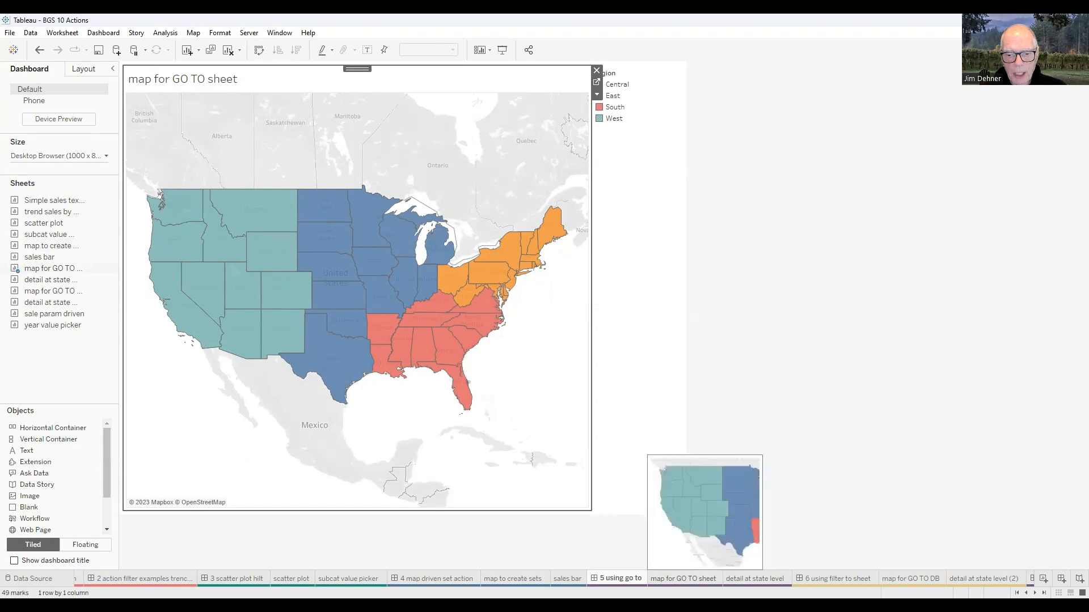
left_click(683, 578)
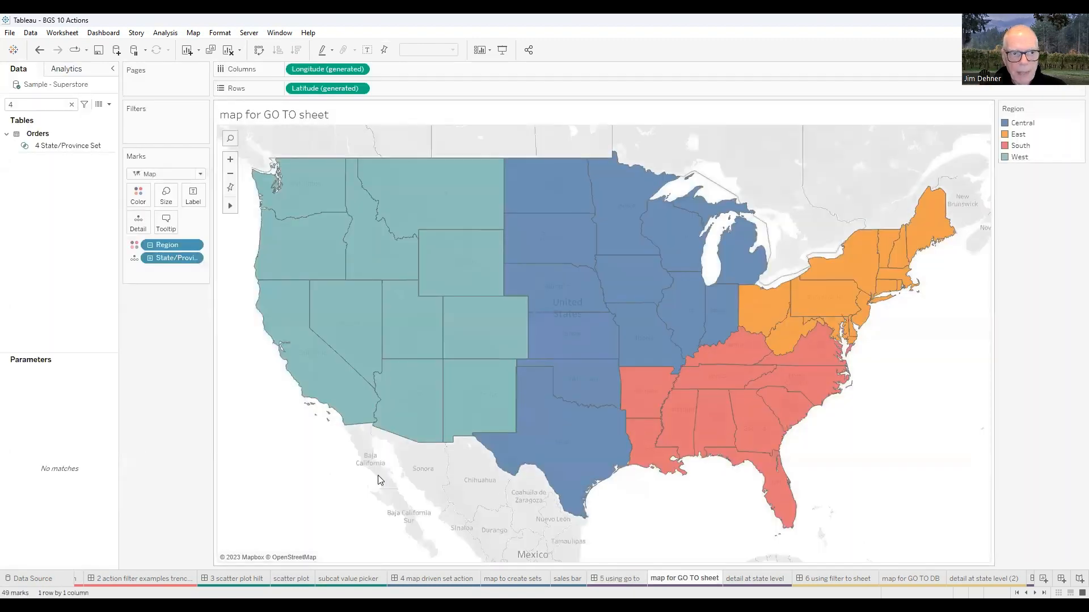
- Clear the search text in the data pane to show all fields again
left_click(69, 103)
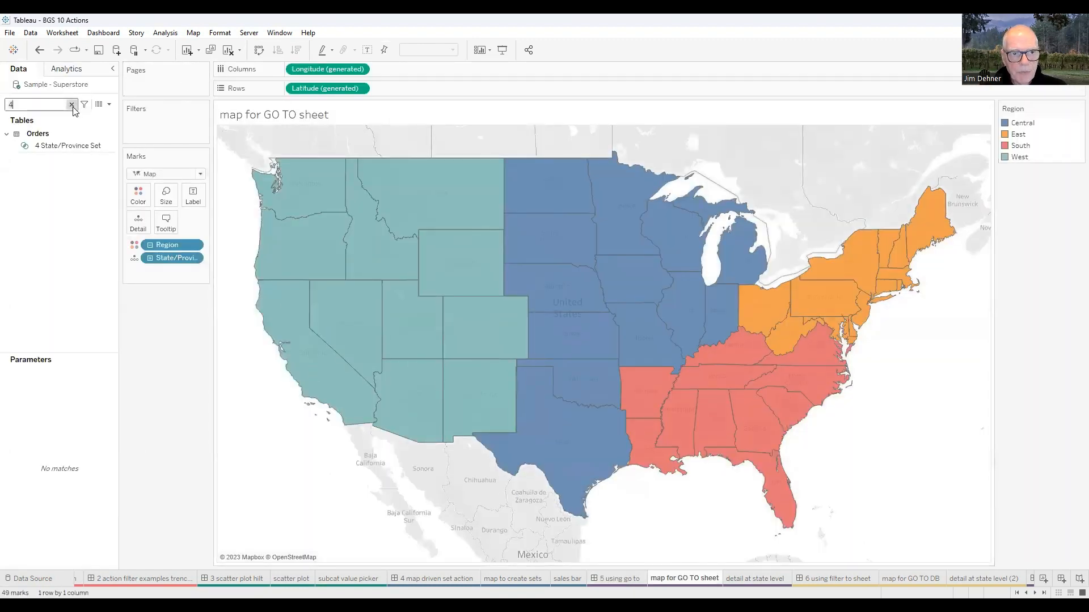
left_click(72, 104)
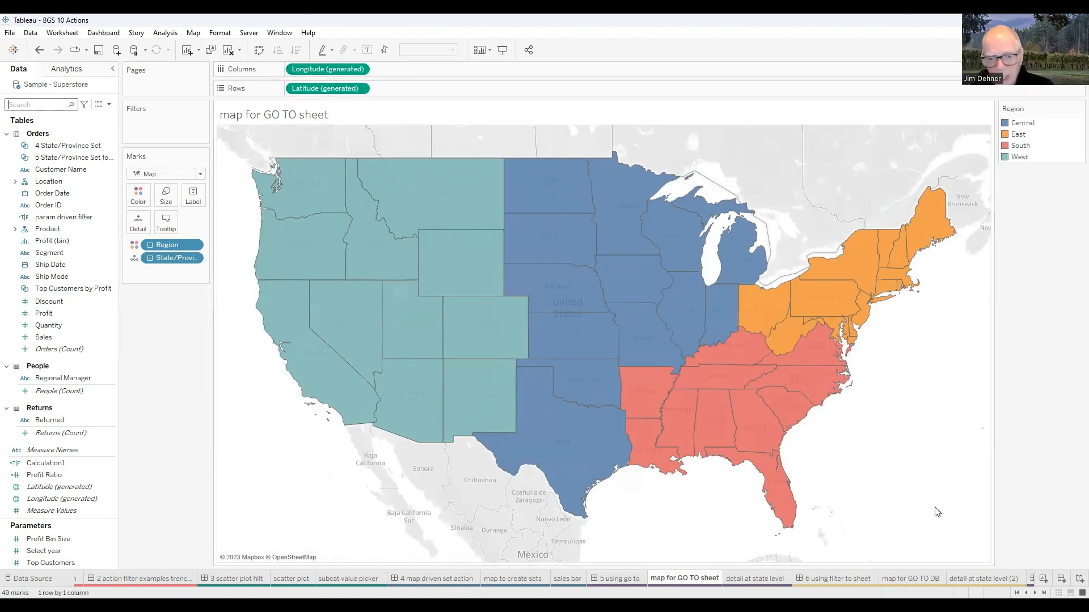
left_click(574, 435)
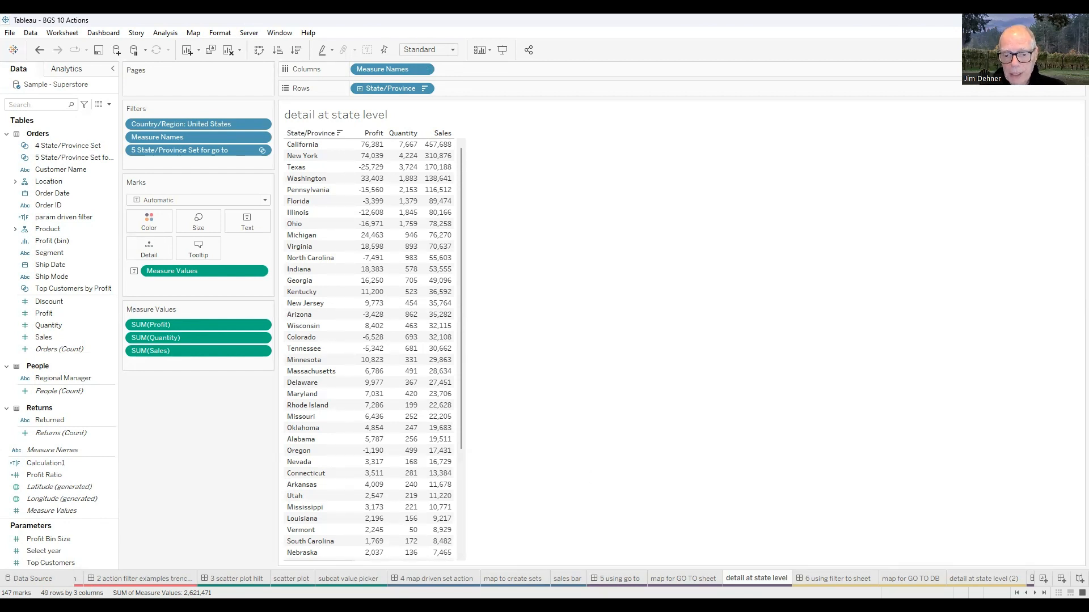
- Open the '5 using go to' dashboard, select Texas on the map to jump to the state detail sheet, then return
left_click(629, 578)
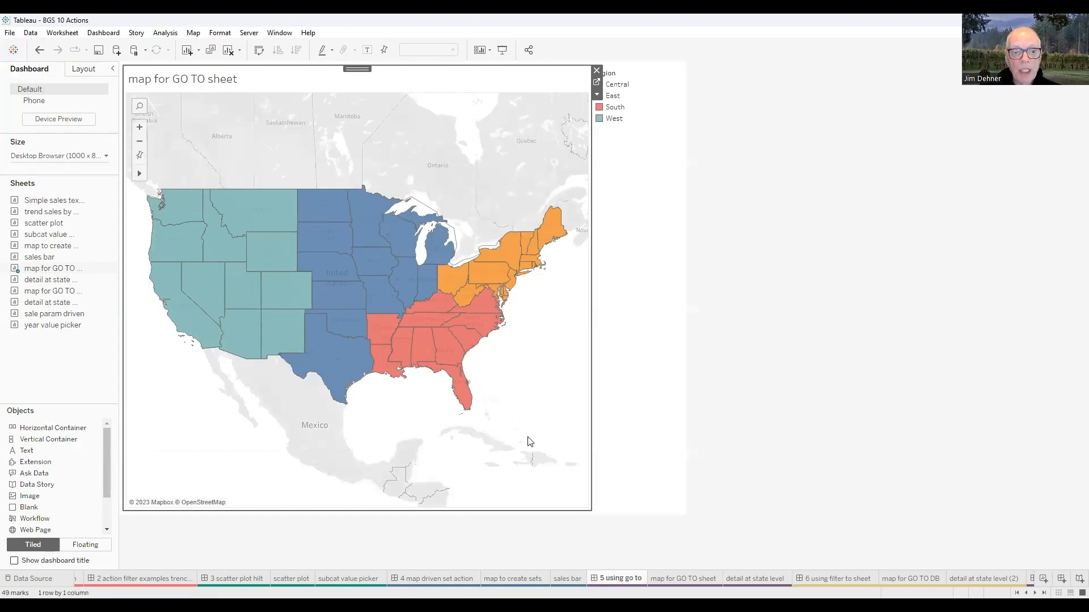
left_click(335, 363)
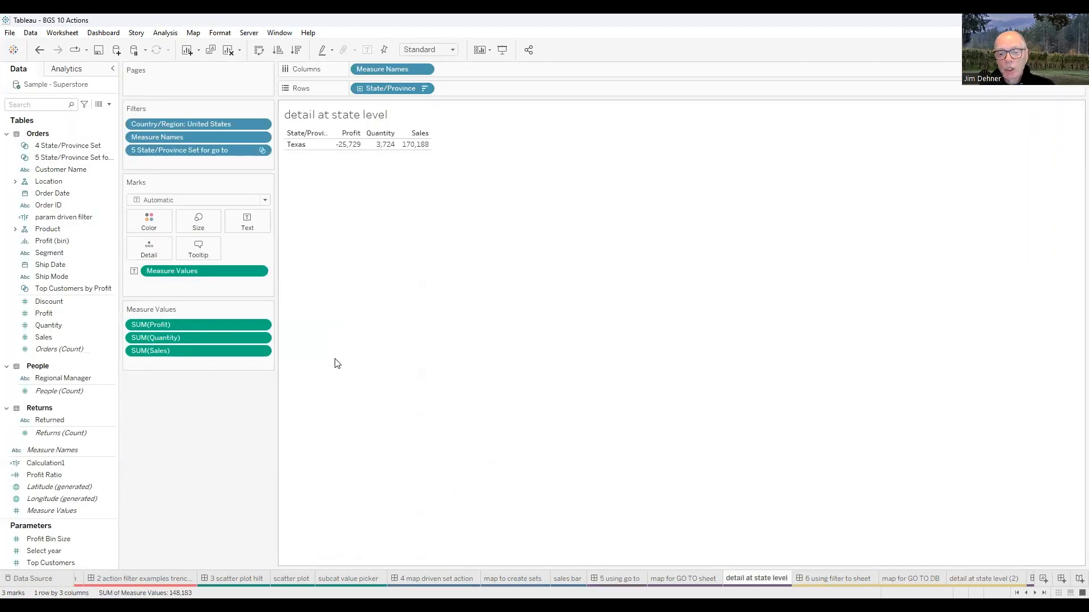
mouse_move(757, 578)
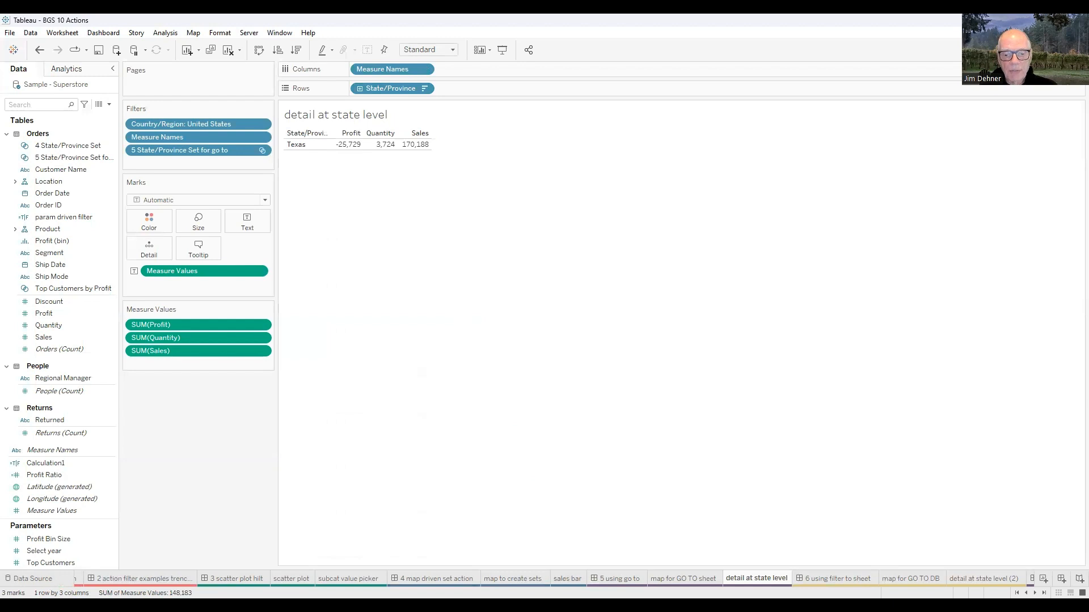
left_click(614, 570)
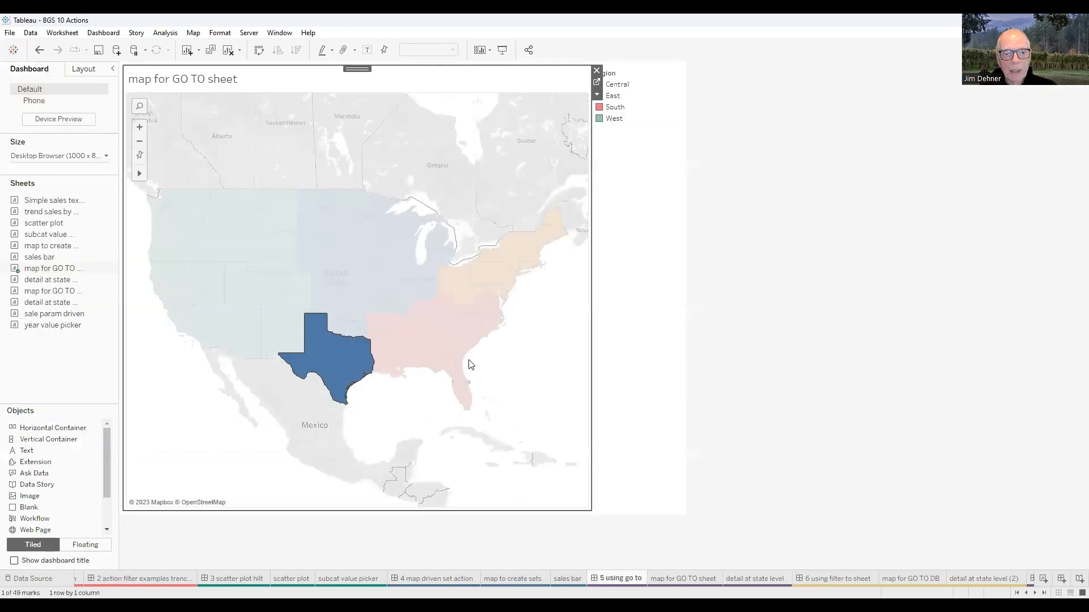
- Select Ohio on the map to jump to the detail sheet, return to the dashboard and clear the selection
left_click(458, 285)
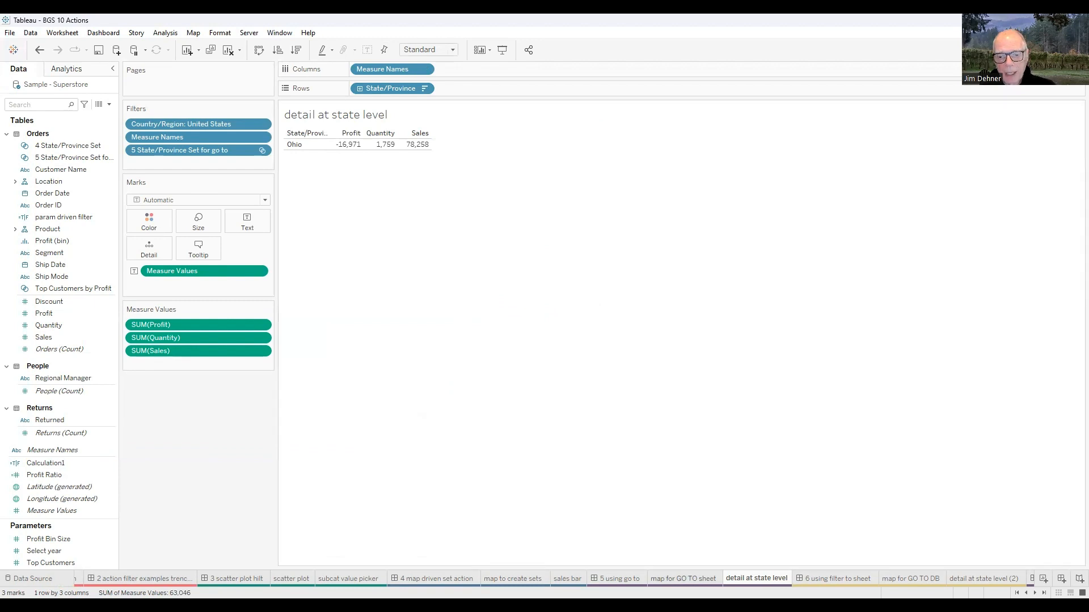
left_click(628, 578)
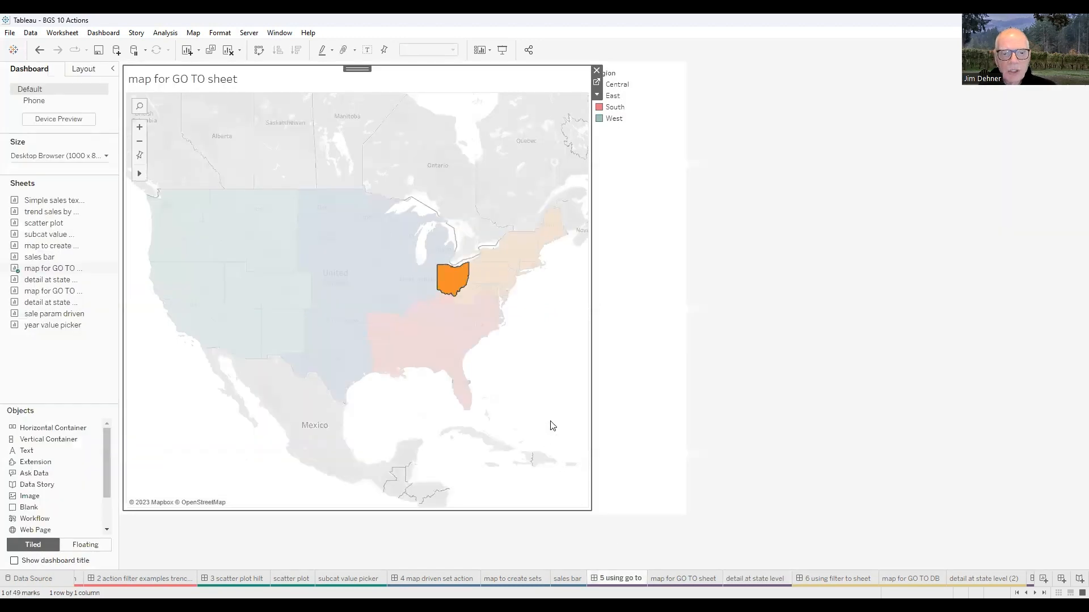
left_click(562, 389)
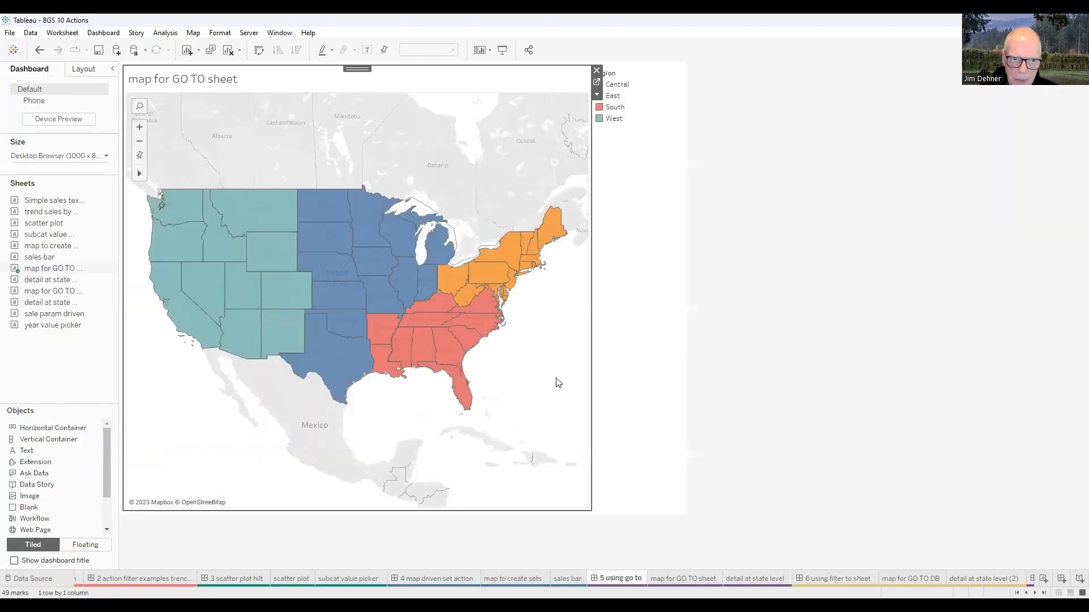
- Open this sheet's dashboard actions and review the '5 GoToSheet1' action's target sheet list, then close the edit dialog
left_click(106, 34)
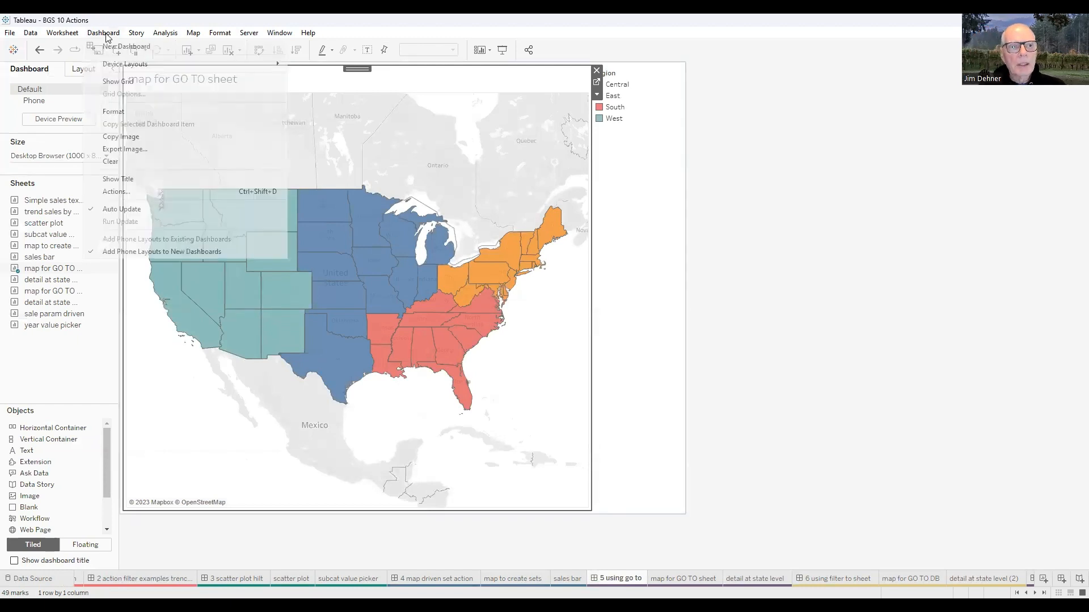
left_click(127, 191)
left_click(465, 245)
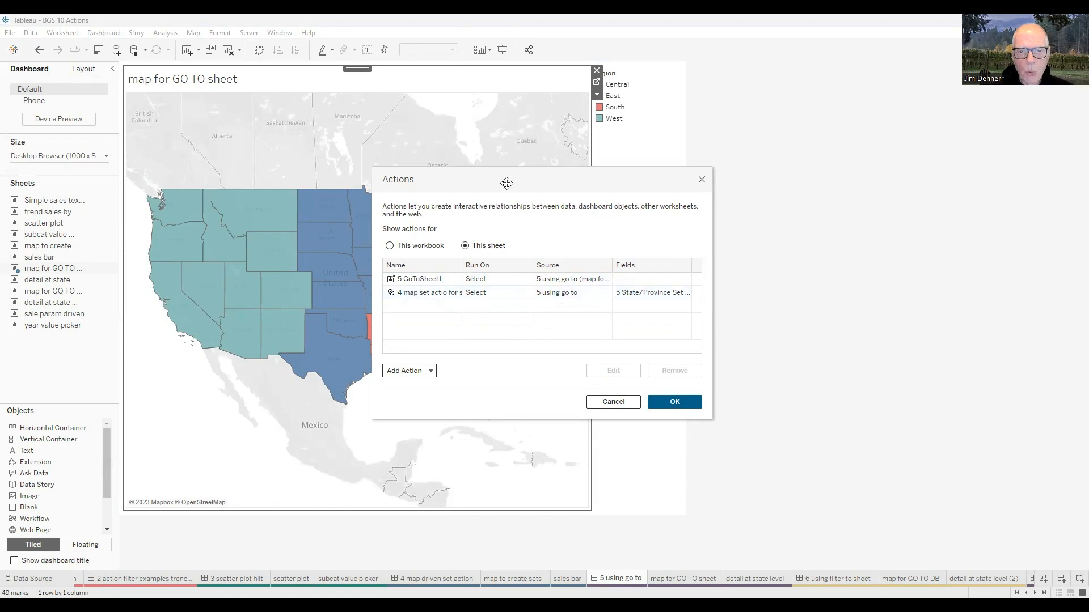
left_click_drag(511, 181, 652, 177)
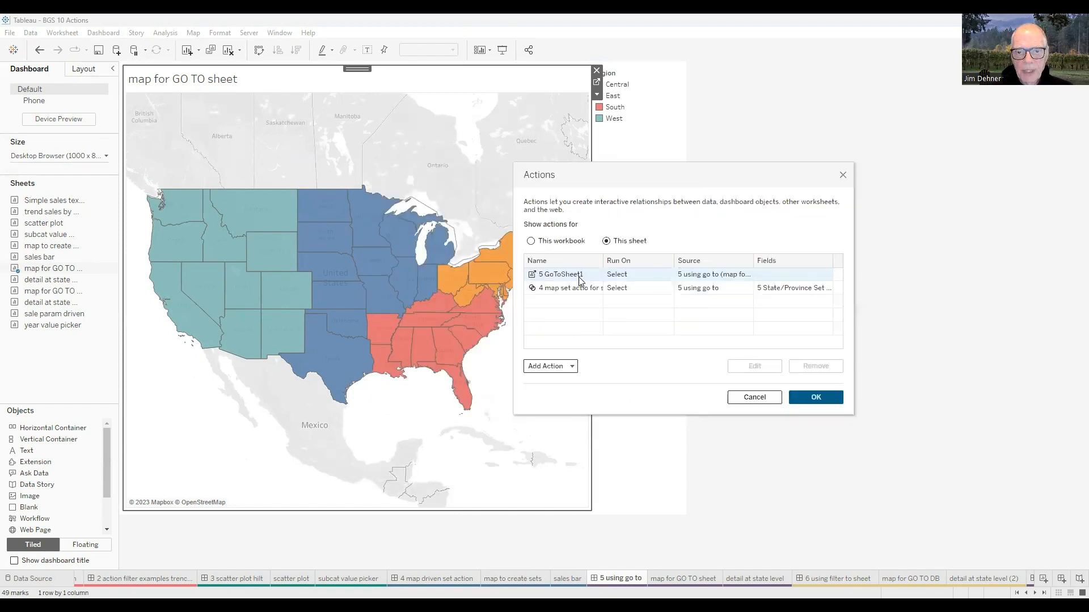
left_click(580, 280)
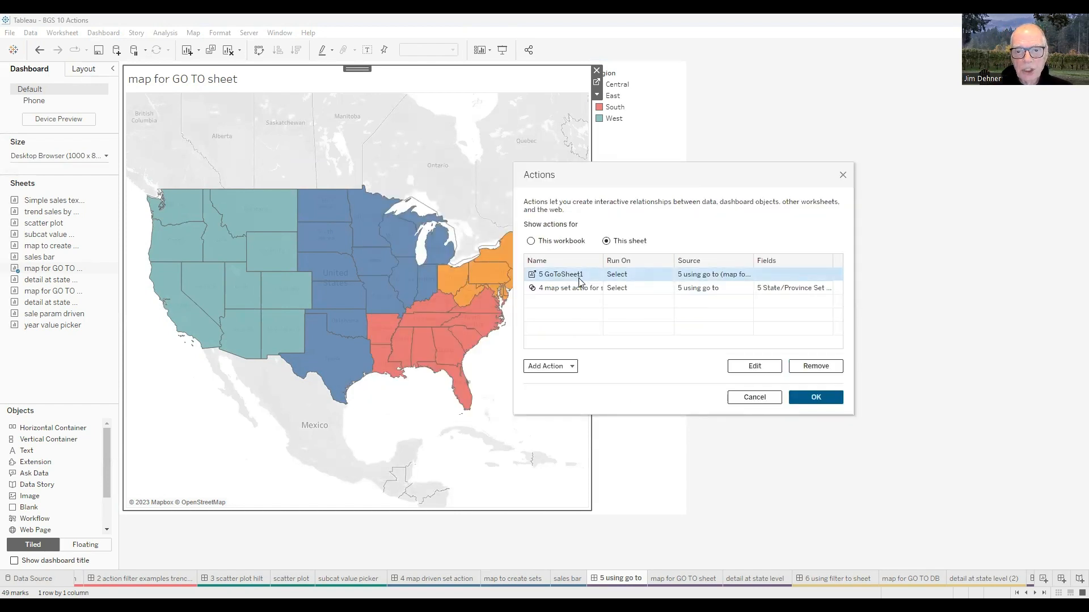
left_click(742, 366)
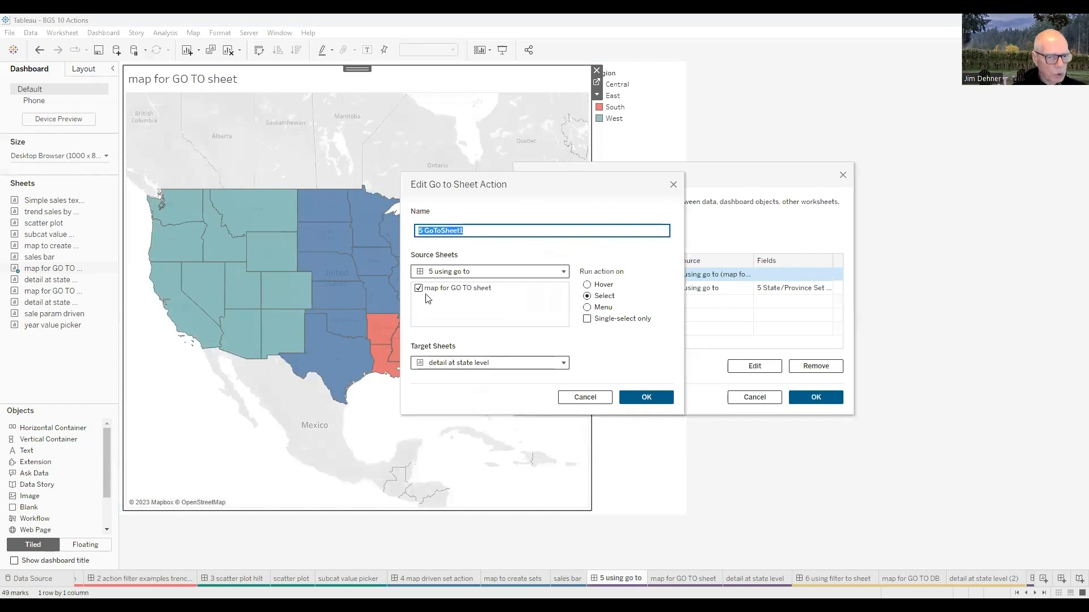
left_click(563, 364)
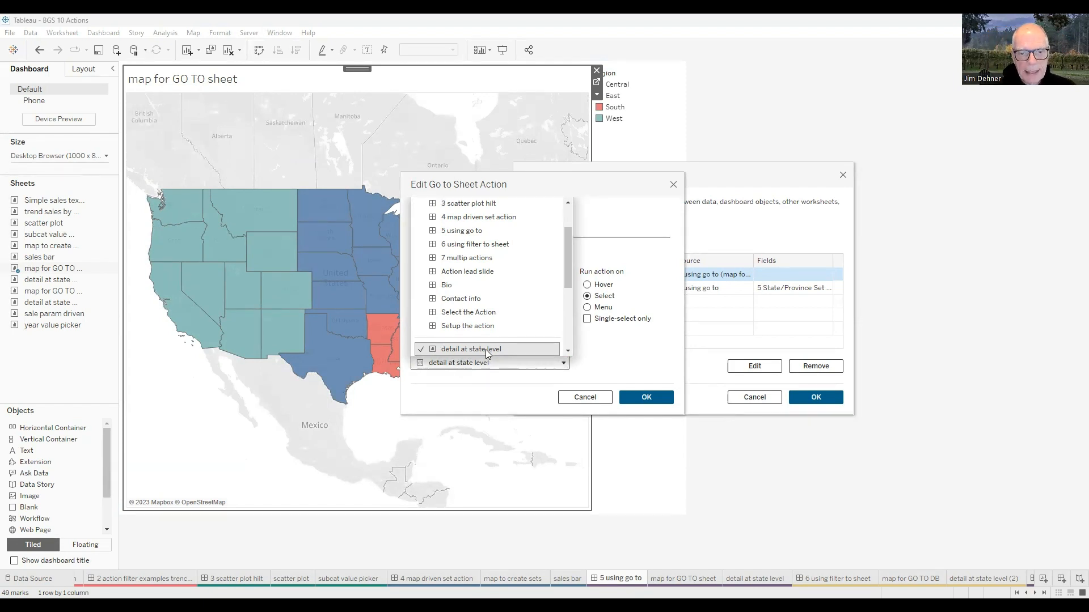
left_click_drag(568, 276, 570, 355)
scroll(482, 205, "up", 2)
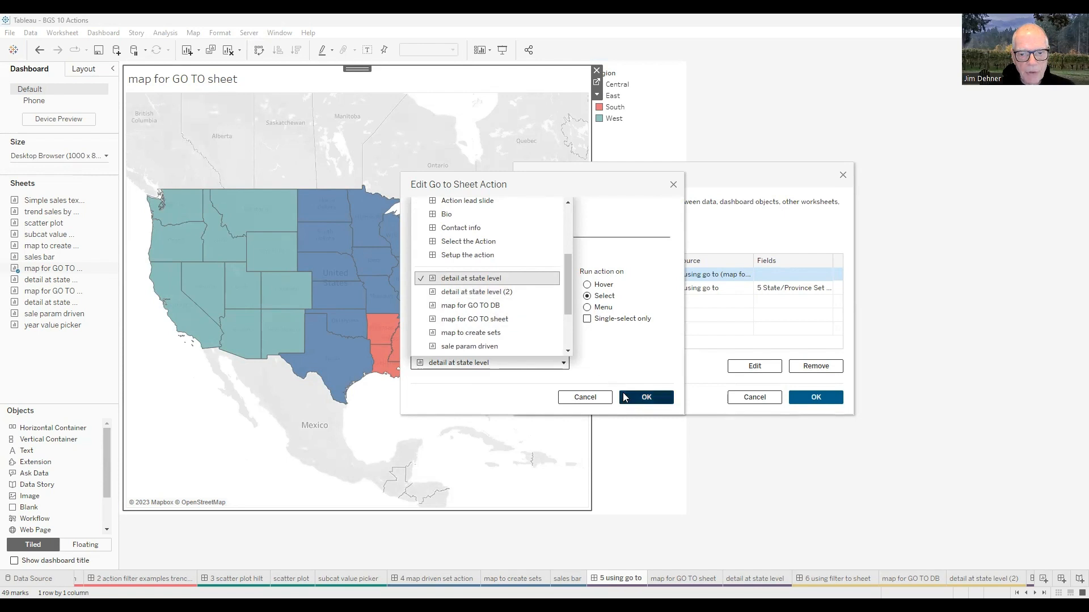
left_click(651, 261)
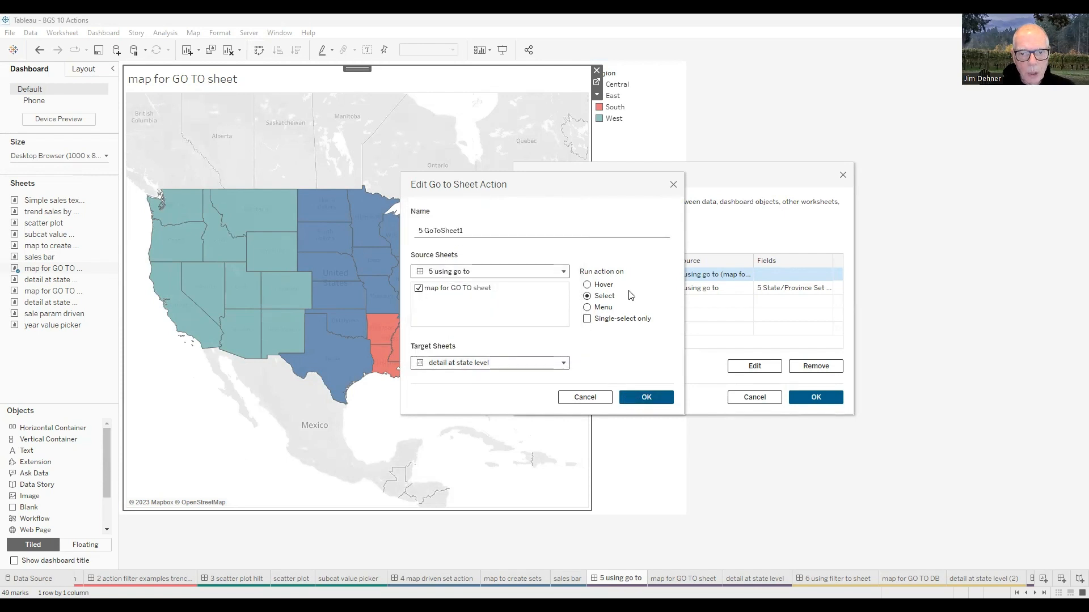
left_click(644, 399)
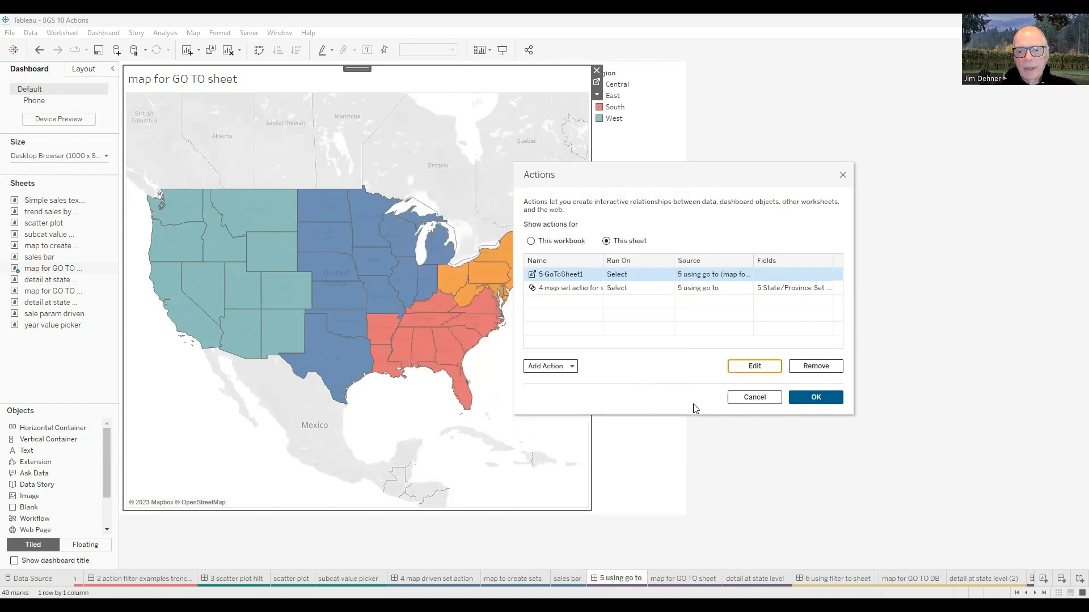
- Open the '4 map set actio for sheet go to' set action to review its settings, then close both dialogs
left_click(570, 290)
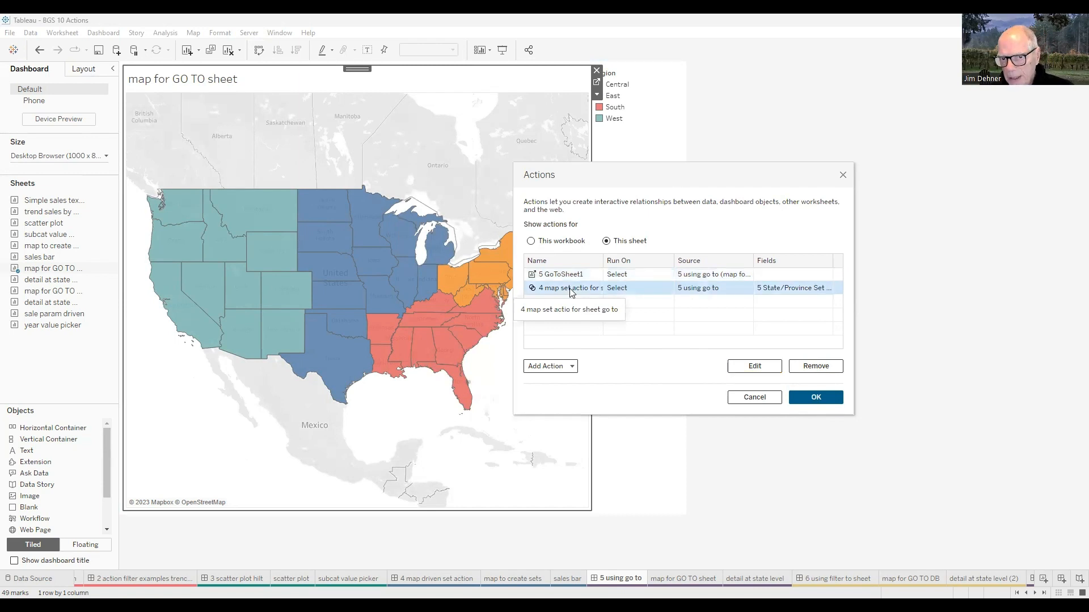
left_click(737, 366)
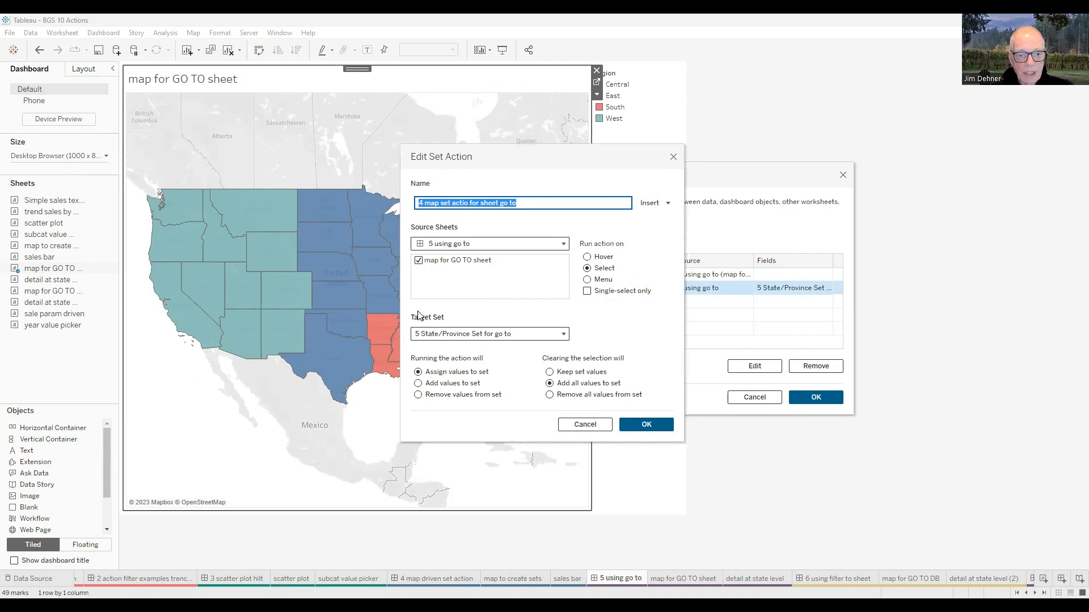
left_click(630, 425)
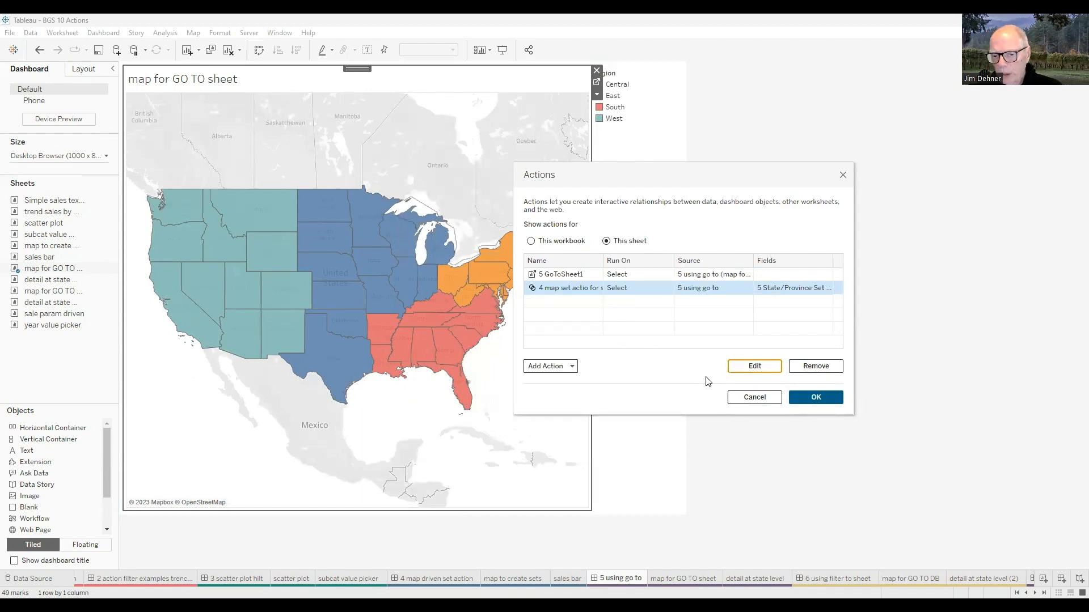
left_click(823, 398)
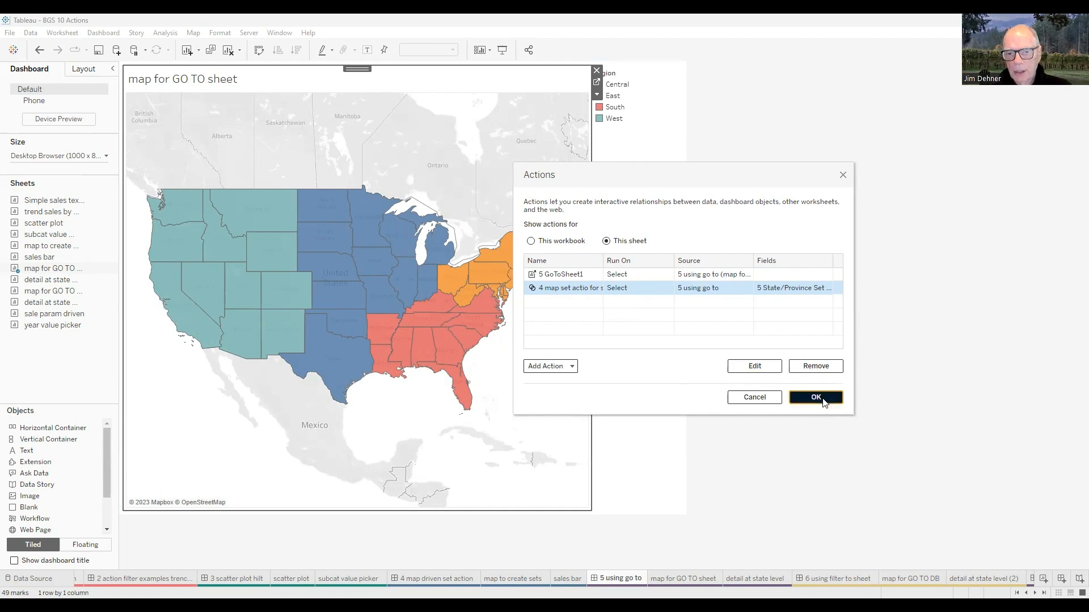
- Select Georgia on the map to jump to the detail sheet, return to the dashboard and clear the selection
left_click(445, 352)
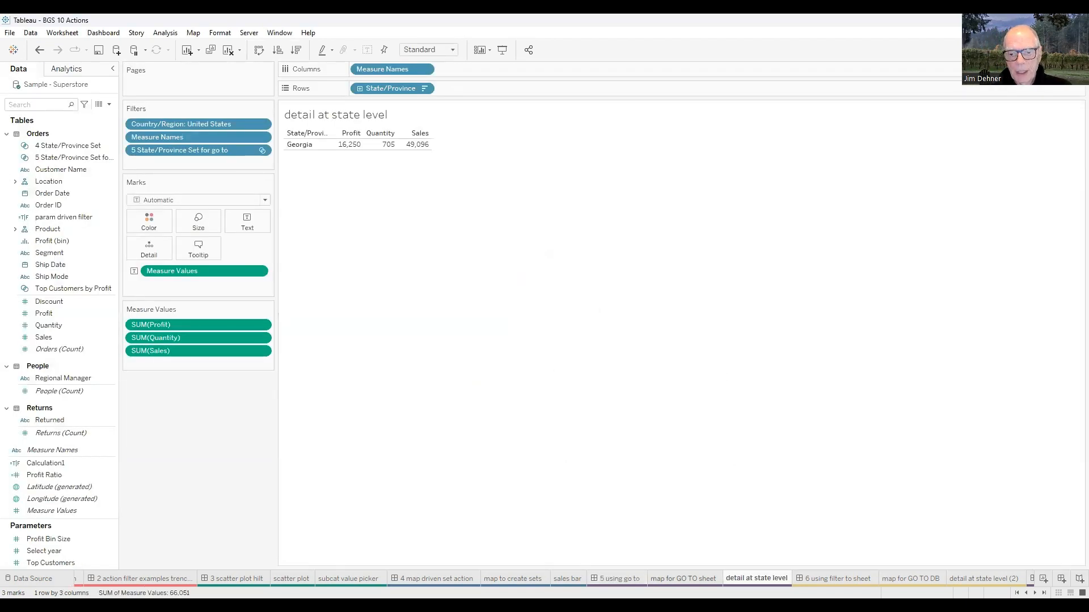
left_click(658, 579)
left_click(618, 578)
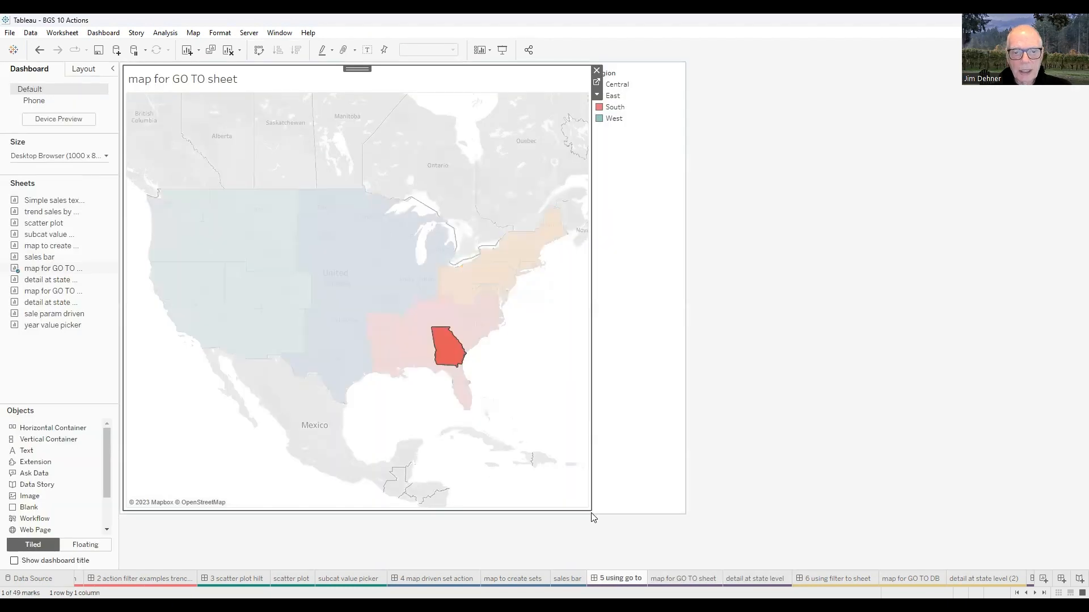
left_click(537, 400)
- Remove the '4 map set actio for sheet go to' set action from this sheet's dashboard actions
left_click(103, 32)
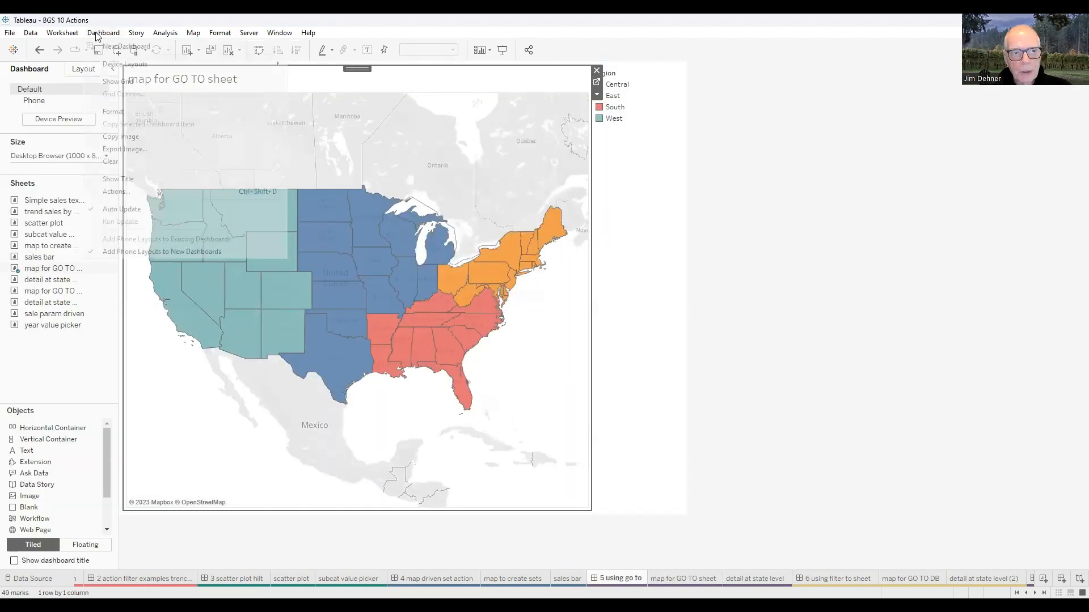
left_click(116, 192)
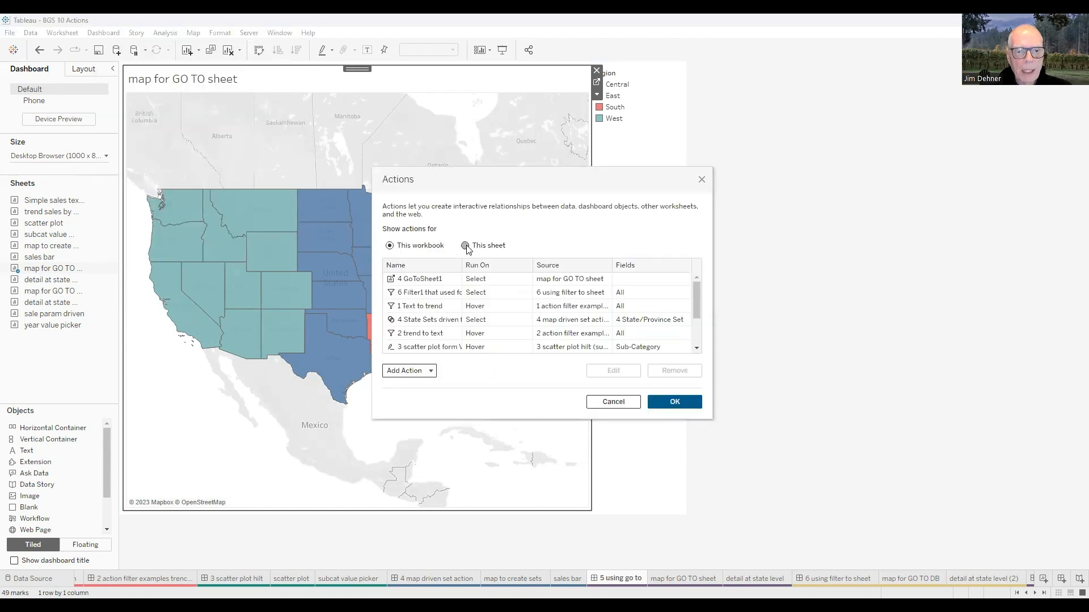
left_click(465, 246)
left_click(429, 294)
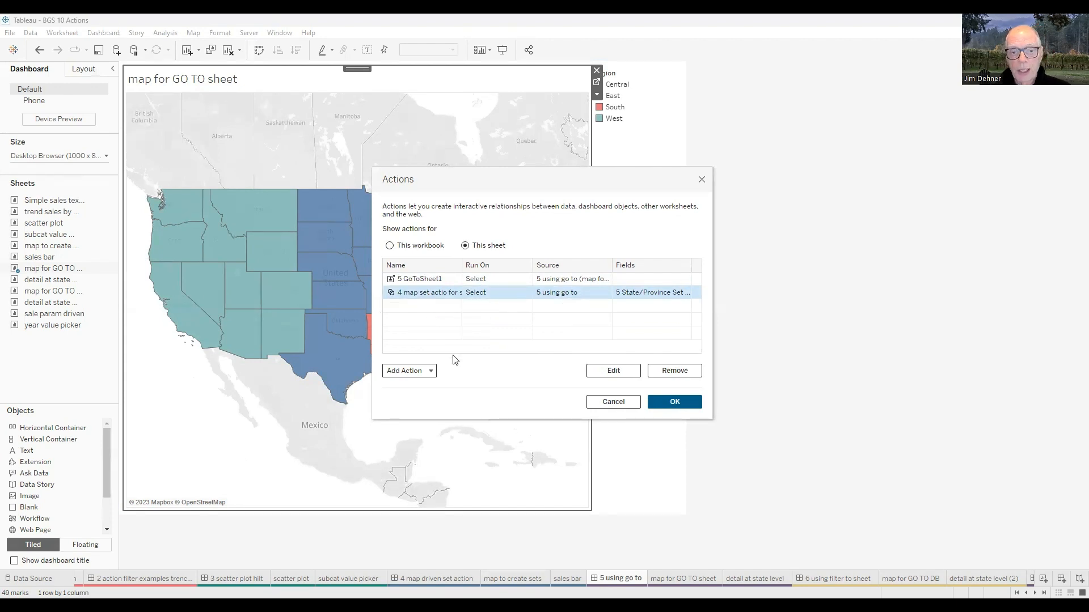
left_click(673, 370)
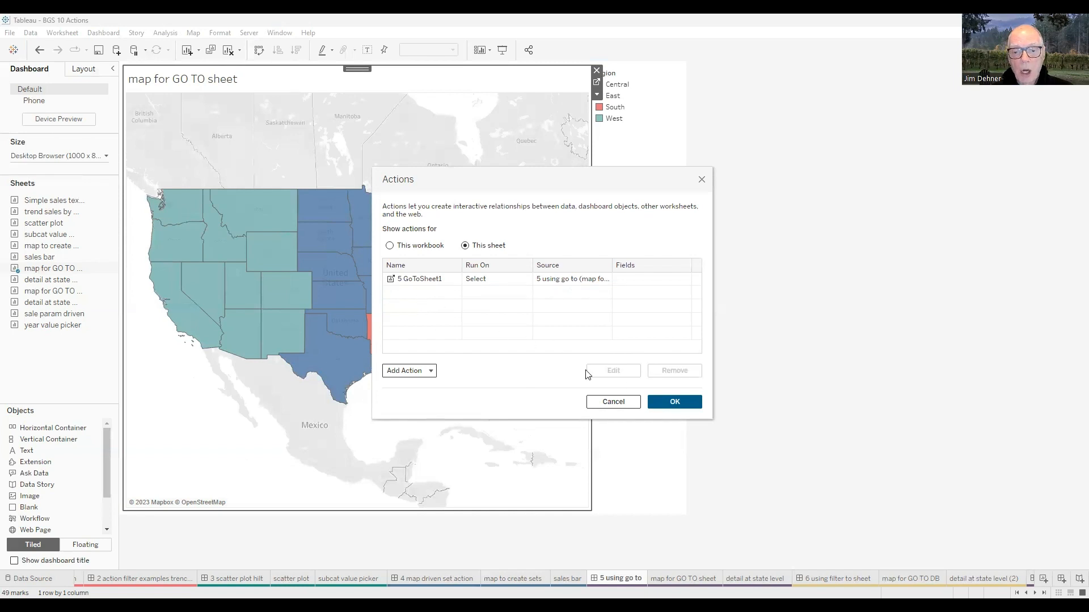
left_click(675, 403)
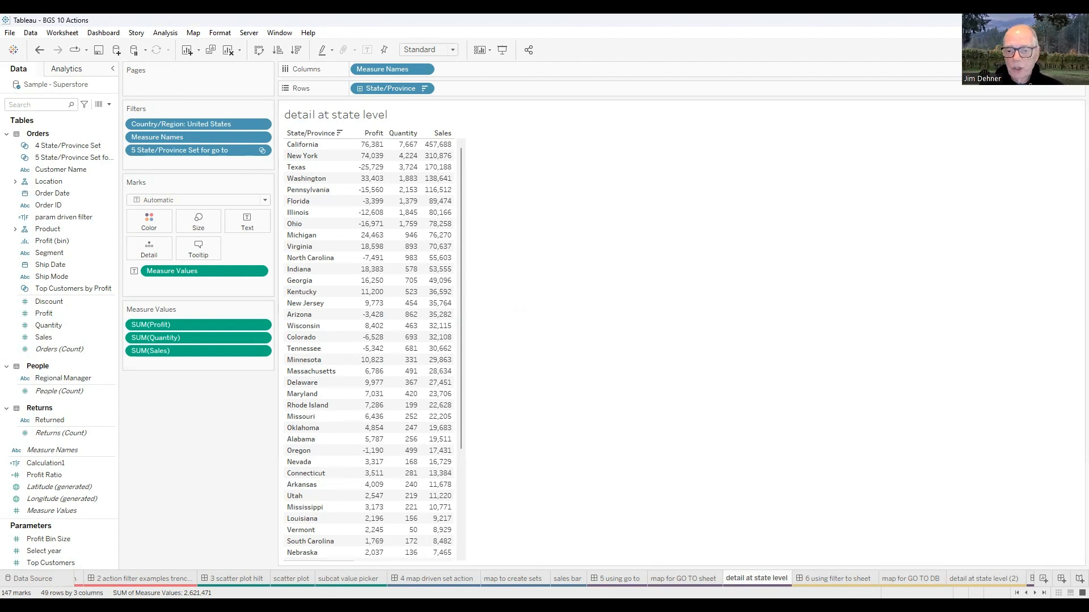
- Open the '6 using filter to sheet' dashboard and clear the map selection
left_click(838, 578)
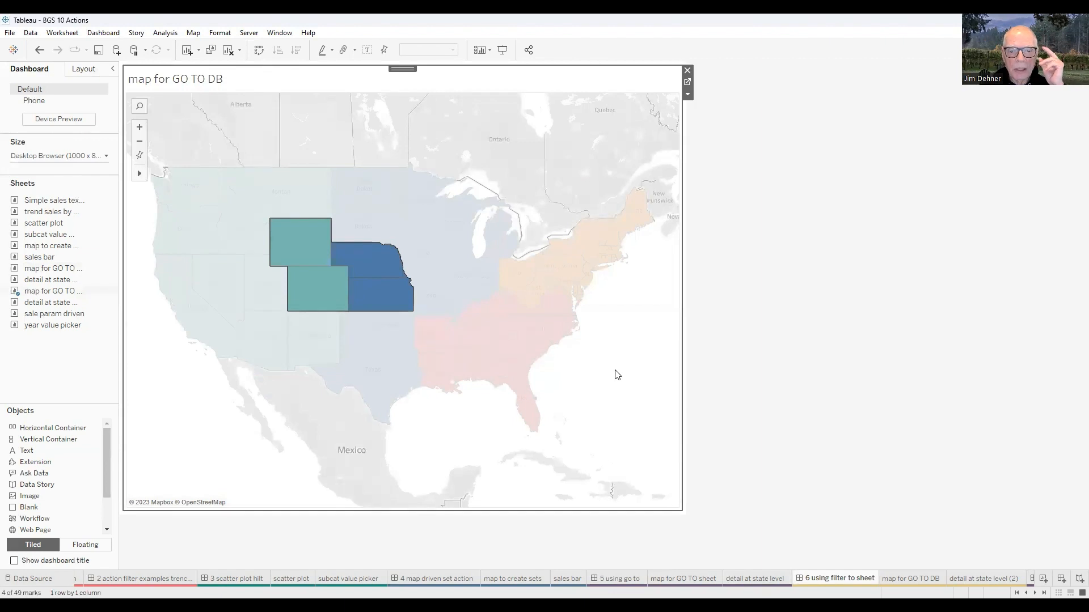
left_click(617, 374)
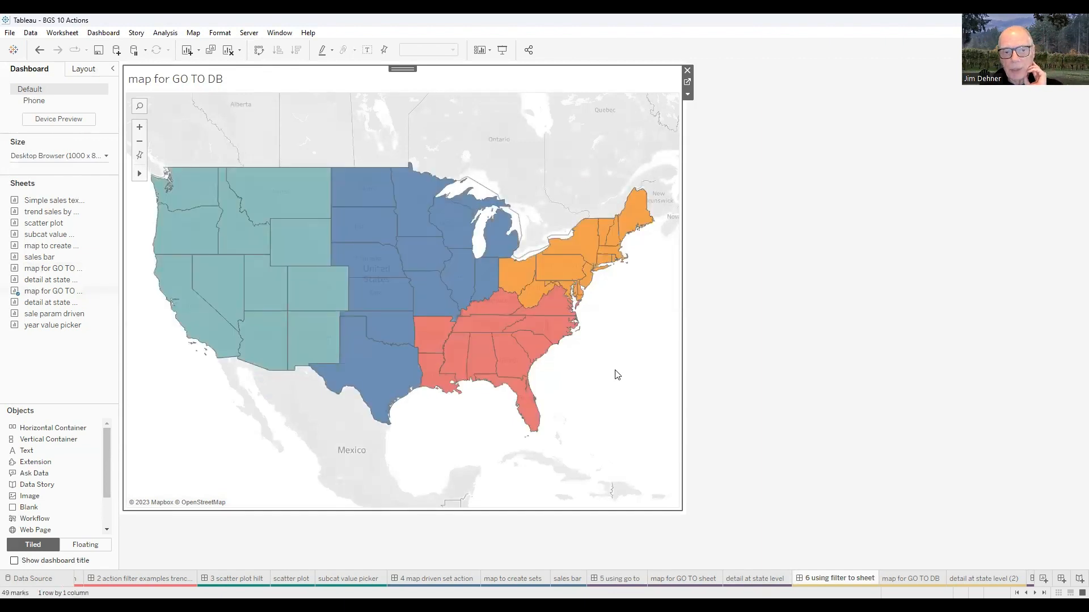
- Review the settings of the '6 Filter1 that used for Go to' filter action for this sheet, then close both dialogs
left_click(103, 33)
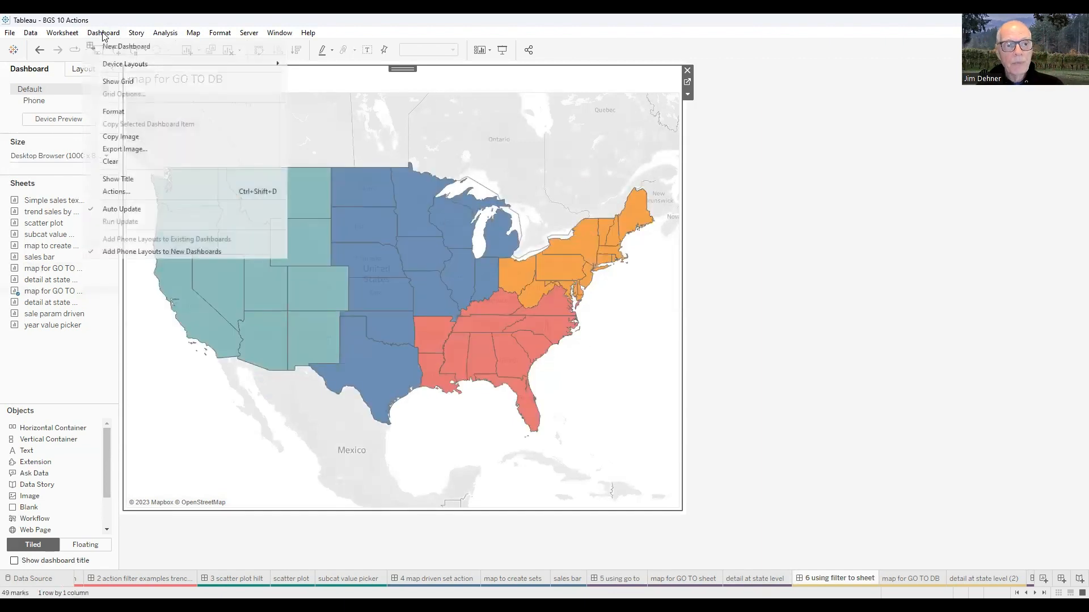
left_click(120, 192)
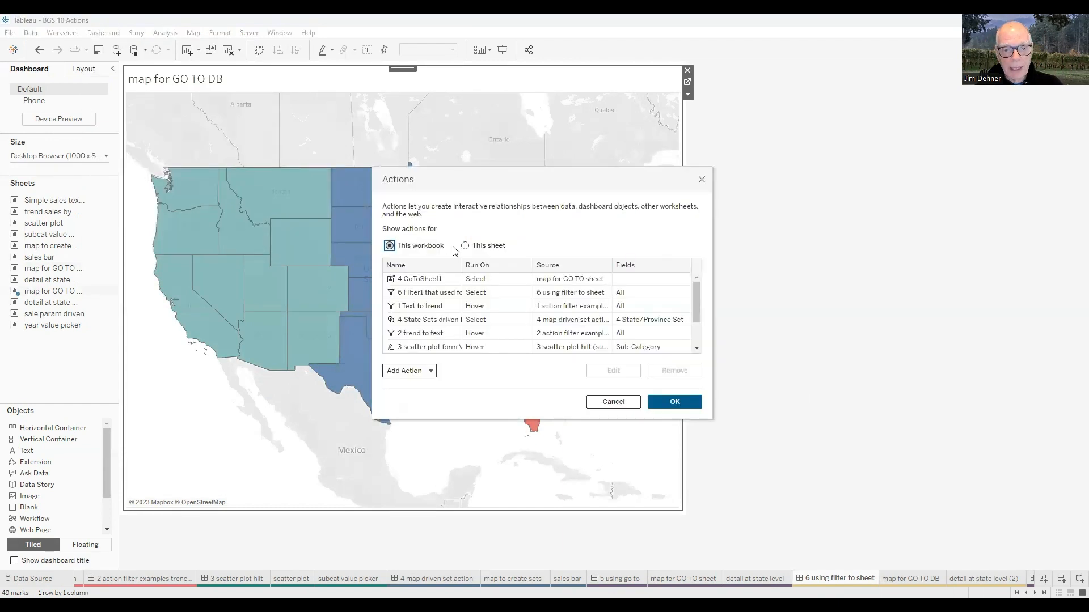
left_click(464, 246)
left_click(445, 279)
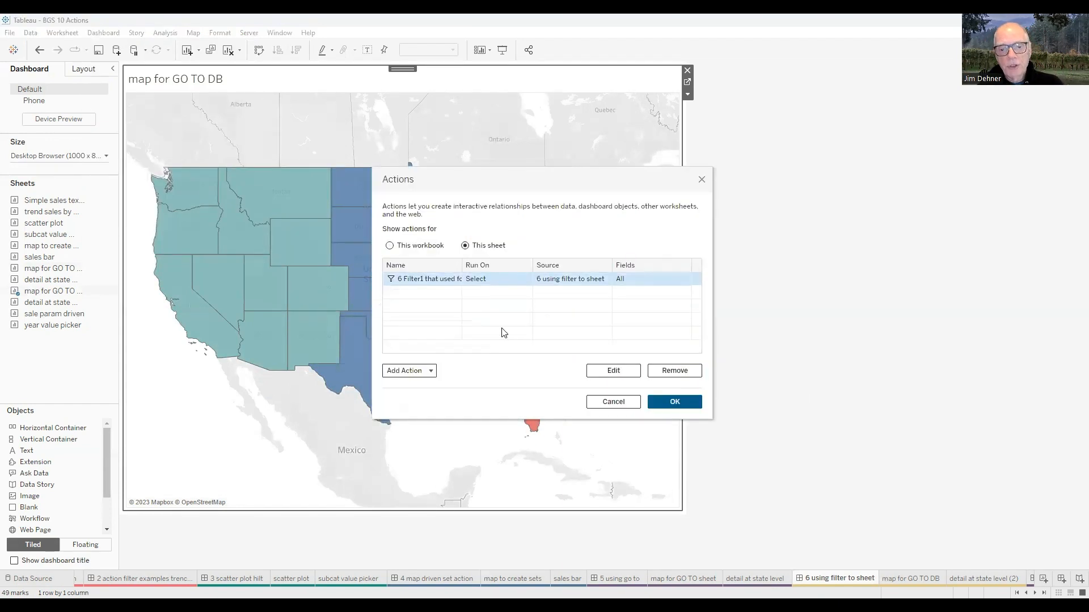
left_click(598, 378)
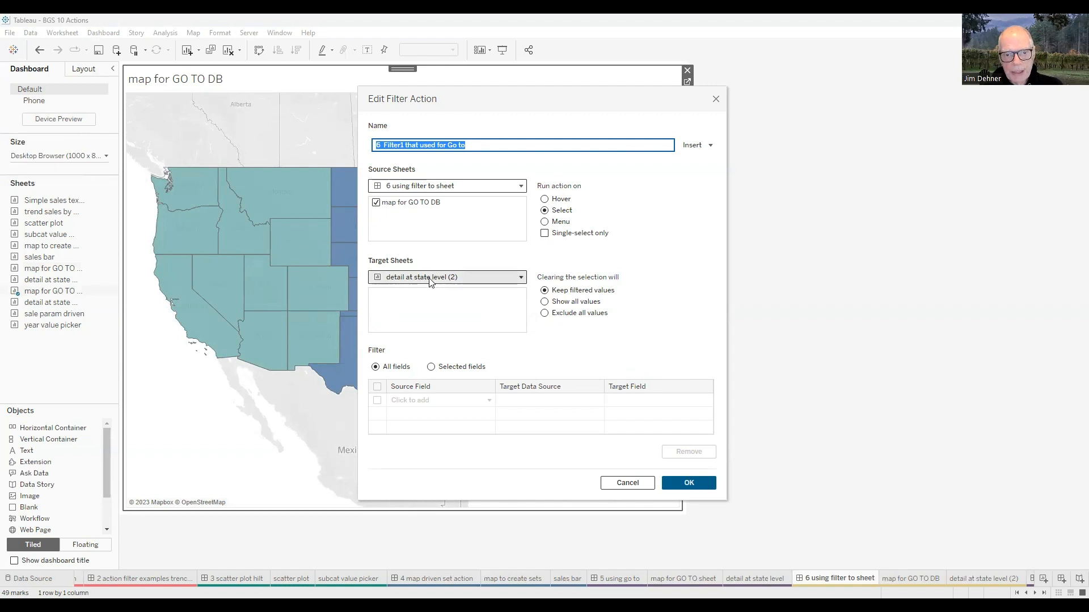
left_click(692, 483)
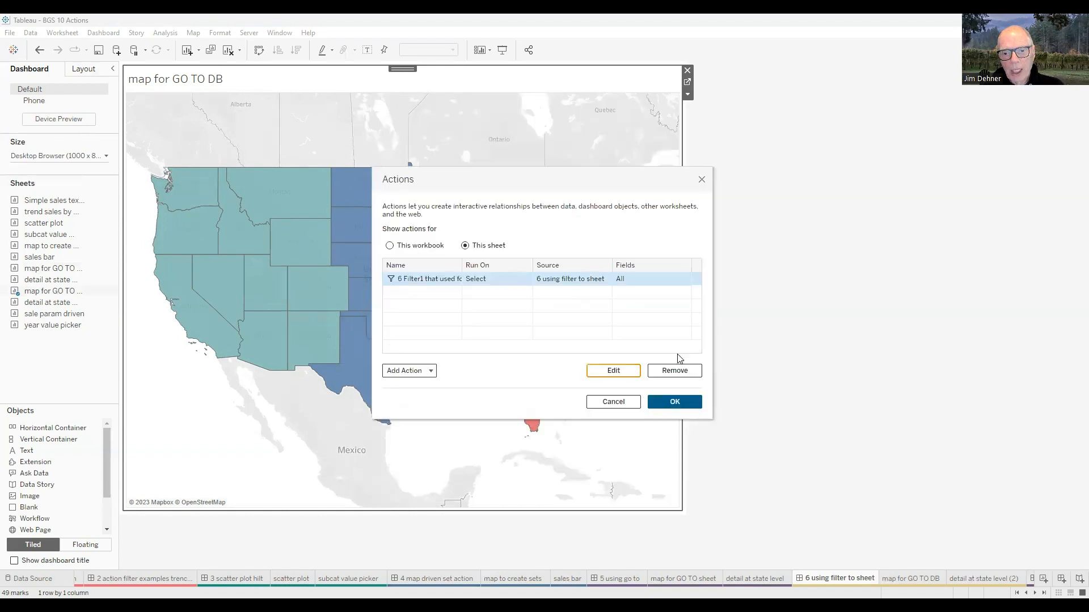
left_click(675, 402)
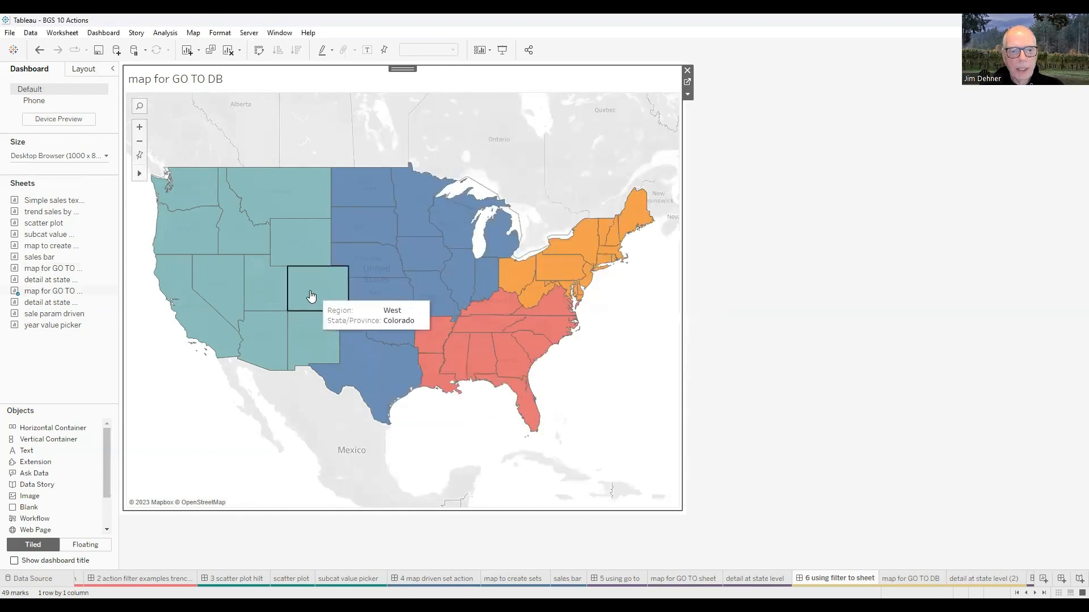
- Select California on the map to jump to its filtered detail sheet
left_click(196, 299)
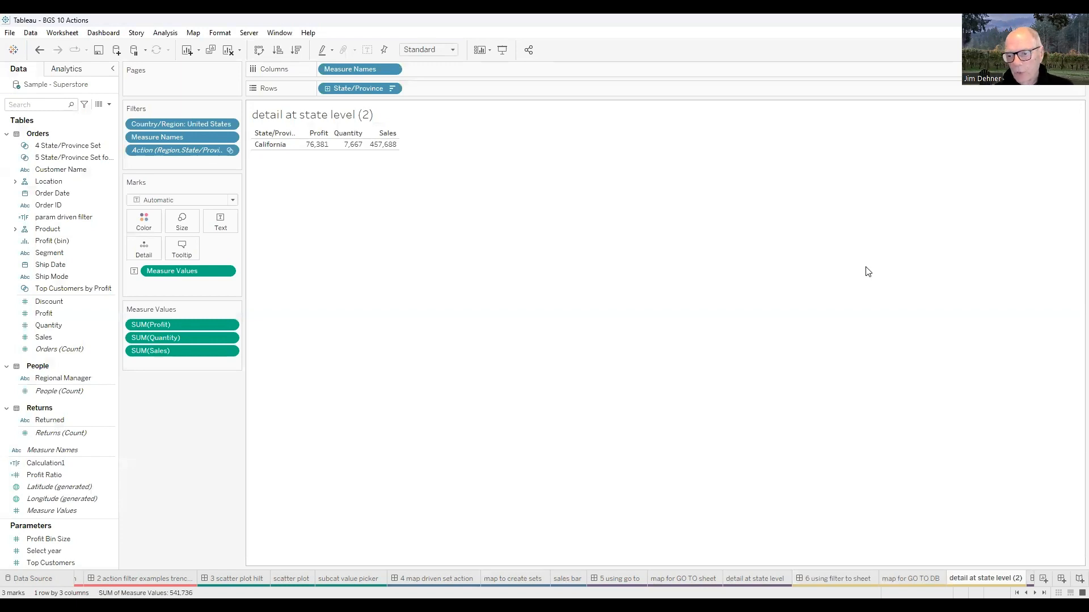
left_click(1034, 593)
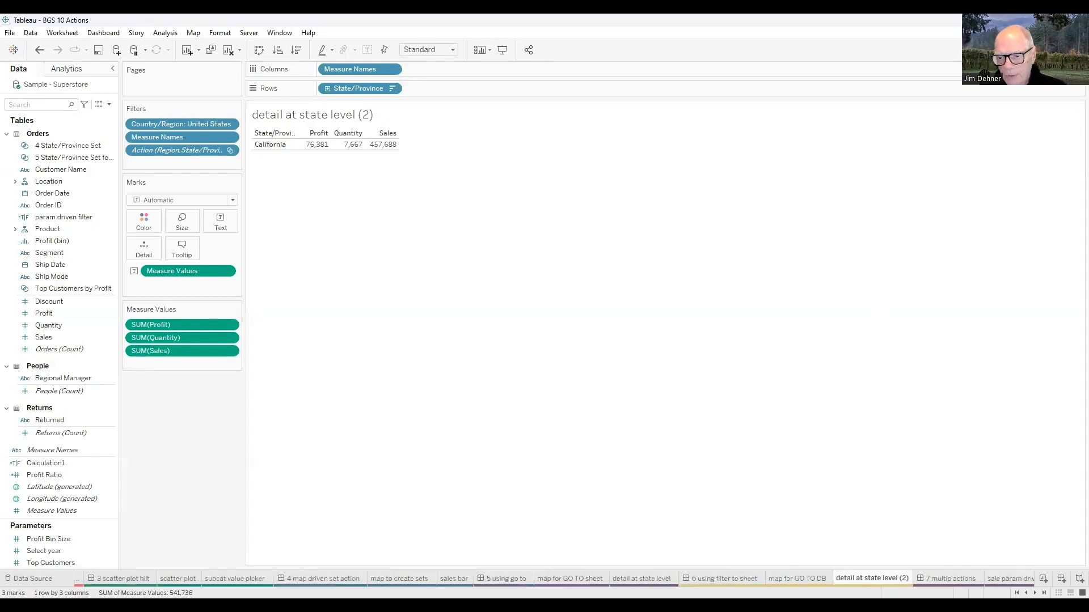
left_click(1034, 593)
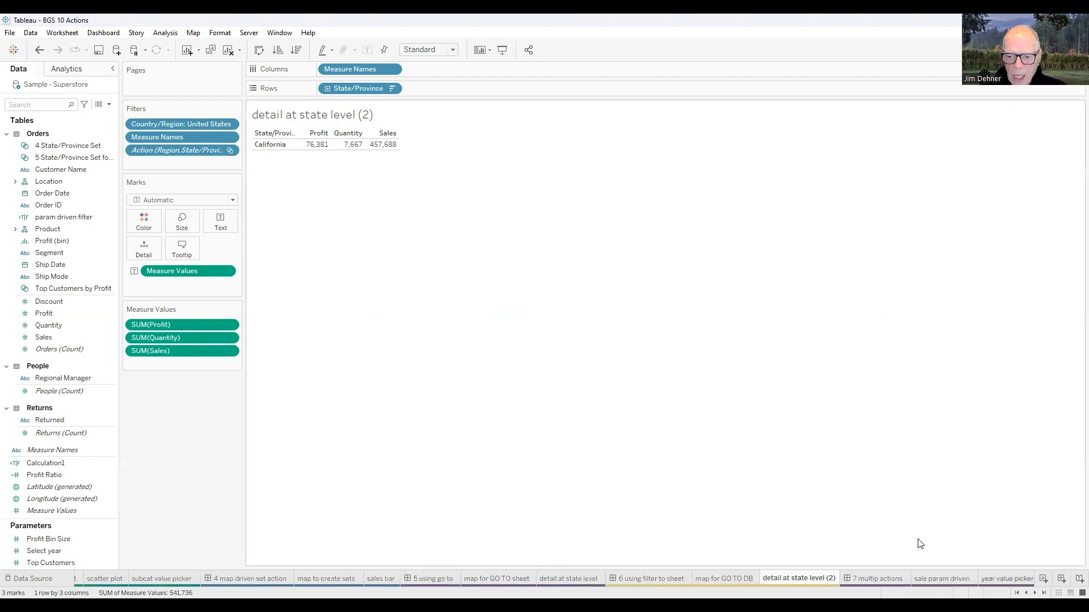
left_click(1035, 593)
left_click(1035, 593)
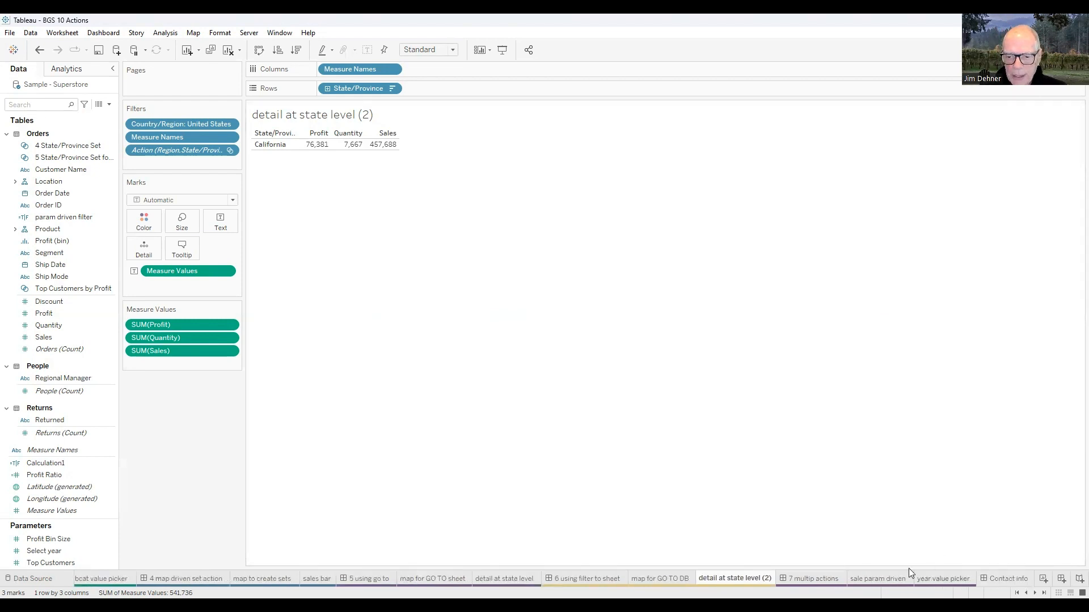
- Open the '7 multip actions' dashboard, switch to the 'year value picker' sheet and show the Select year parameter control
left_click(809, 578)
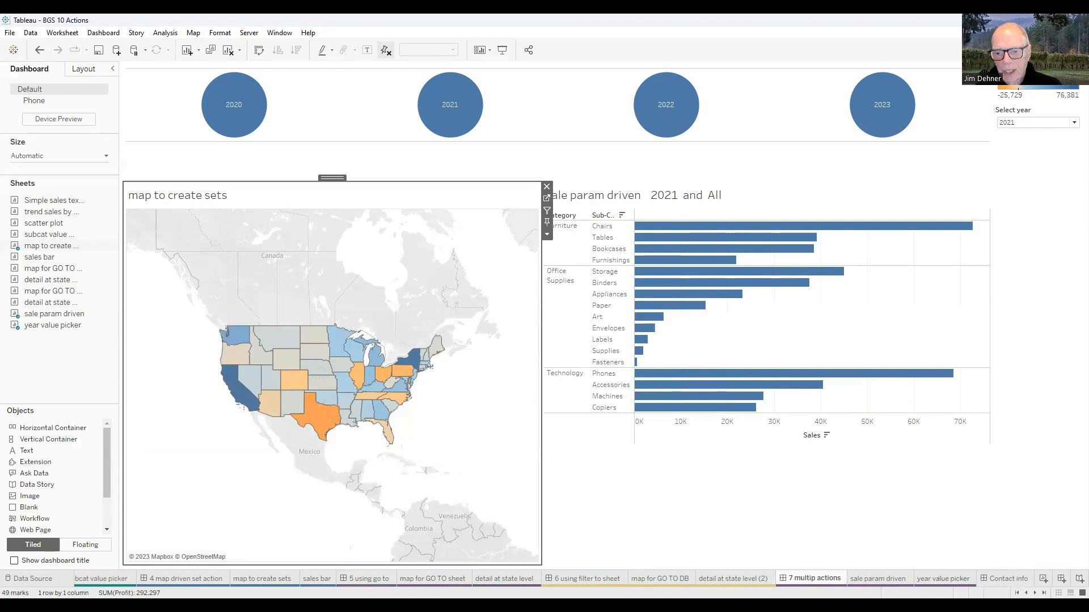
left_click(943, 578)
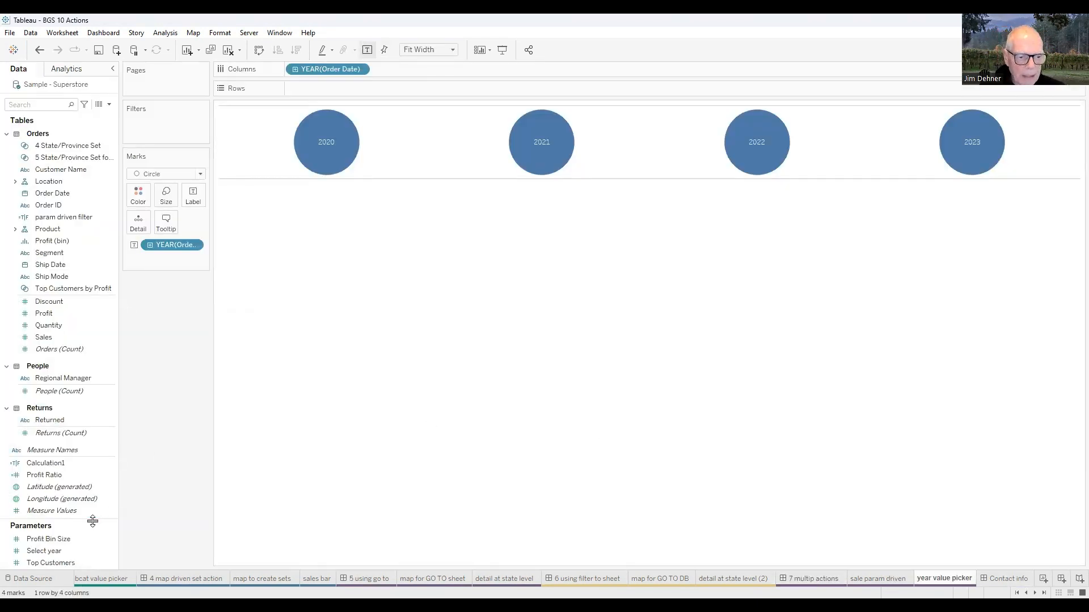
right_click(58, 554)
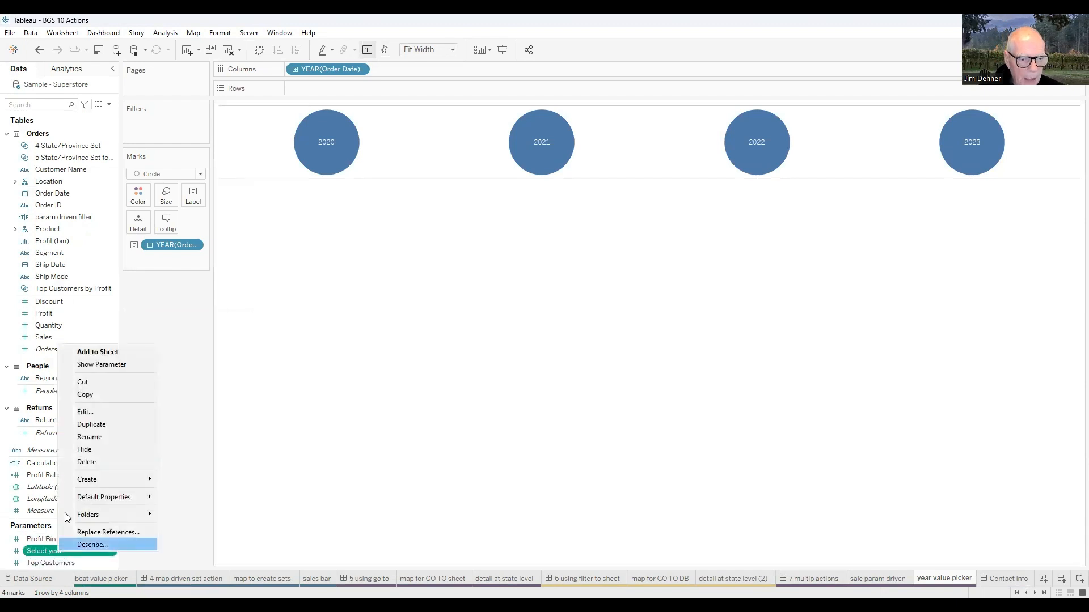
left_click(91, 364)
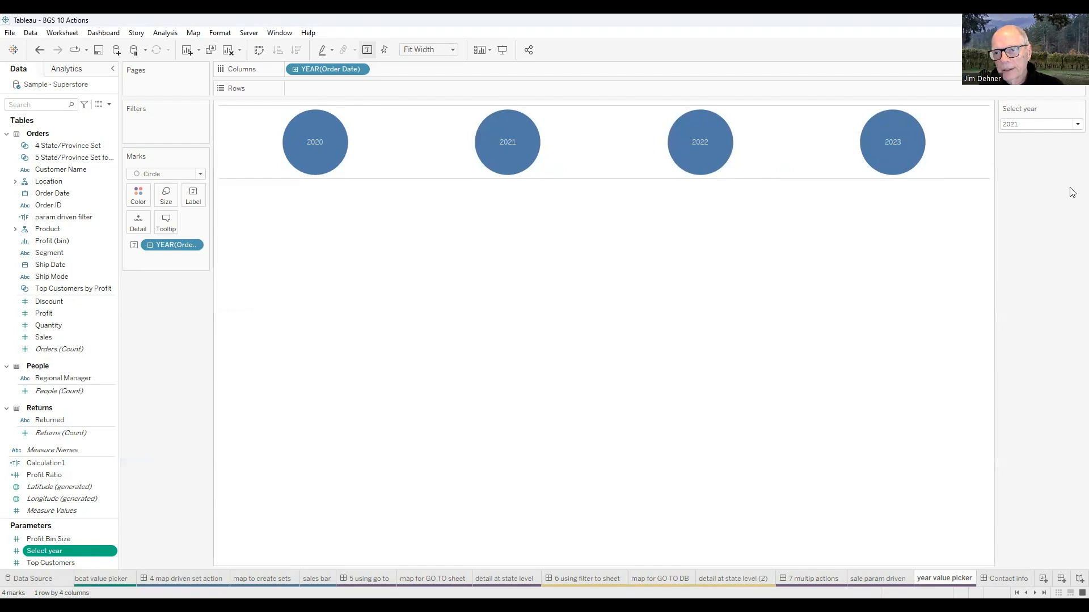
- Set the Select year parameter to 2022 and hide the parameter card
left_click(1072, 126)
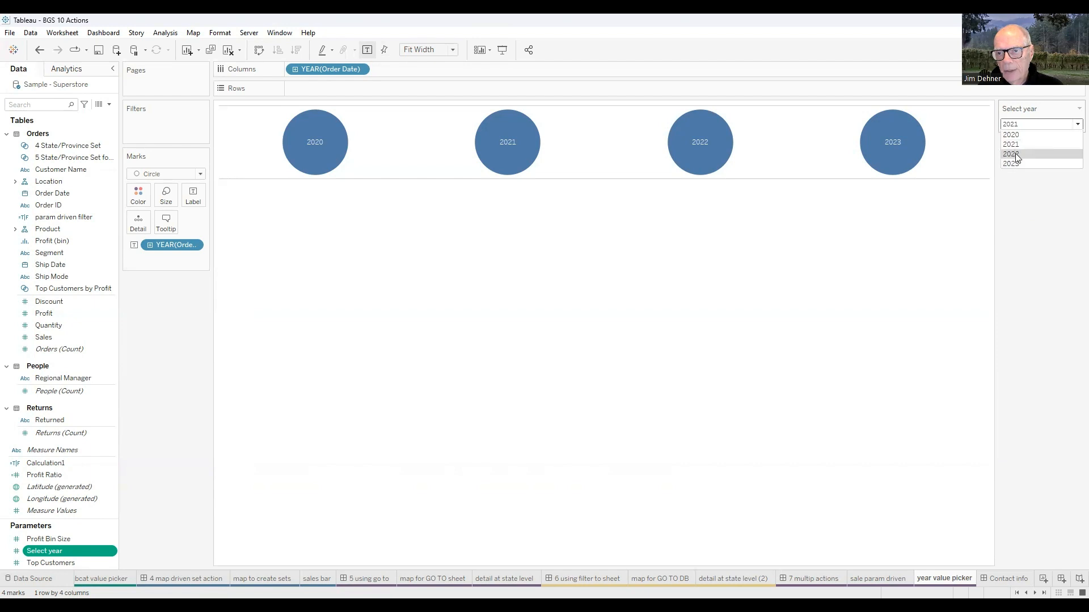
left_click(1015, 155)
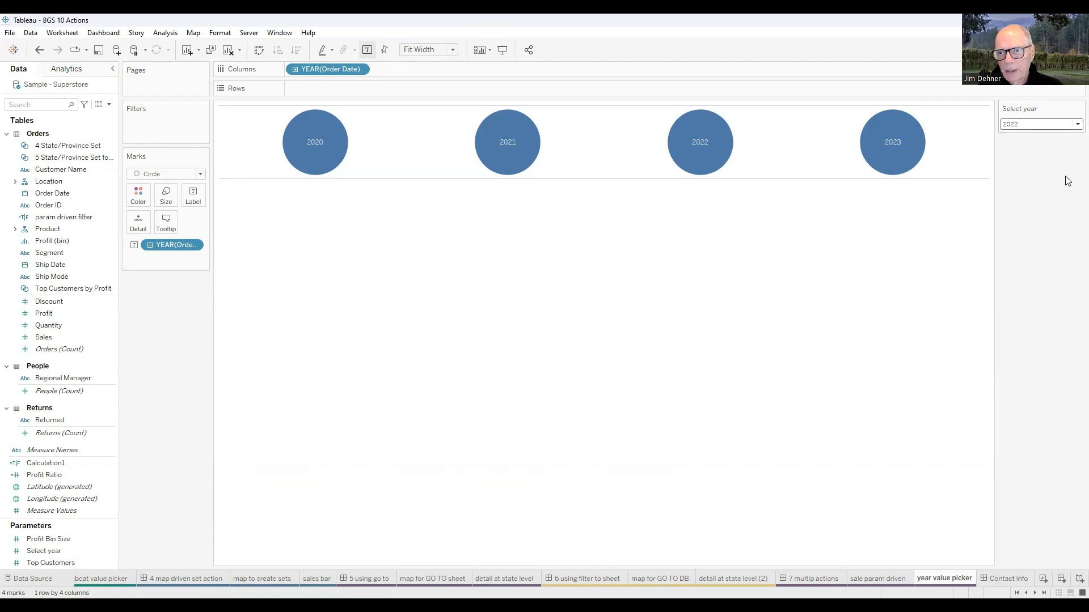
left_click(1078, 109)
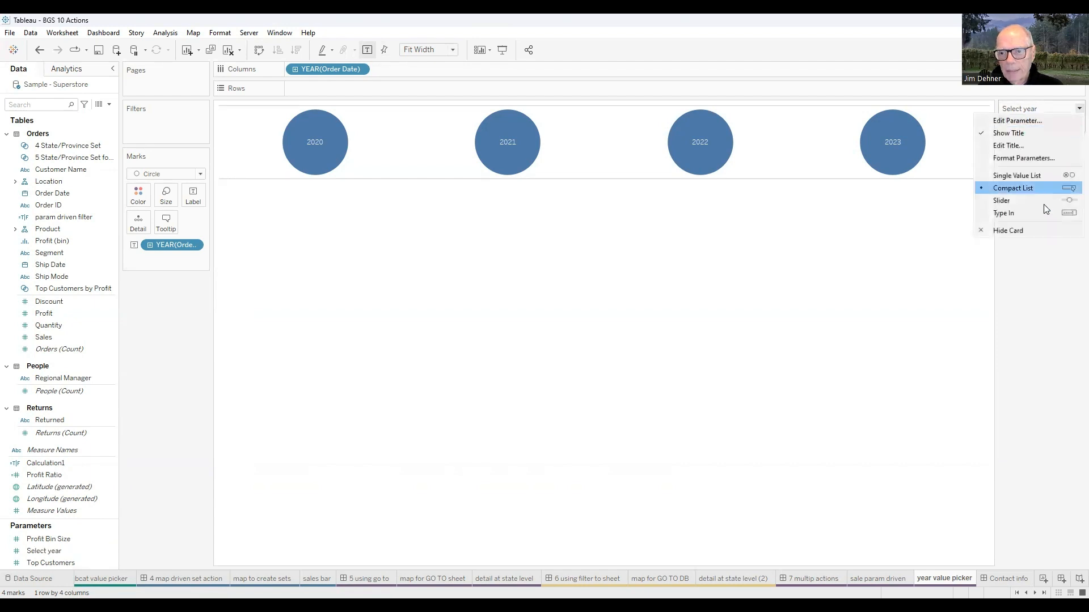
left_click(1013, 233)
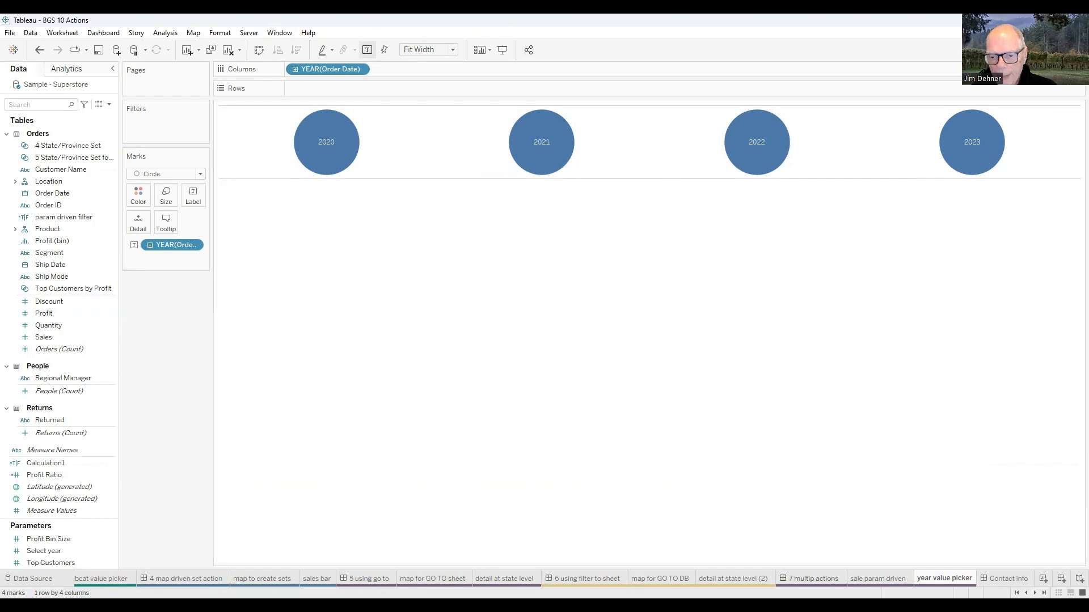
- Back on the '7 multip actions' dashboard, review the '7 select year parameter' action's target parameter and source field, then close the dialogs
left_click(814, 579)
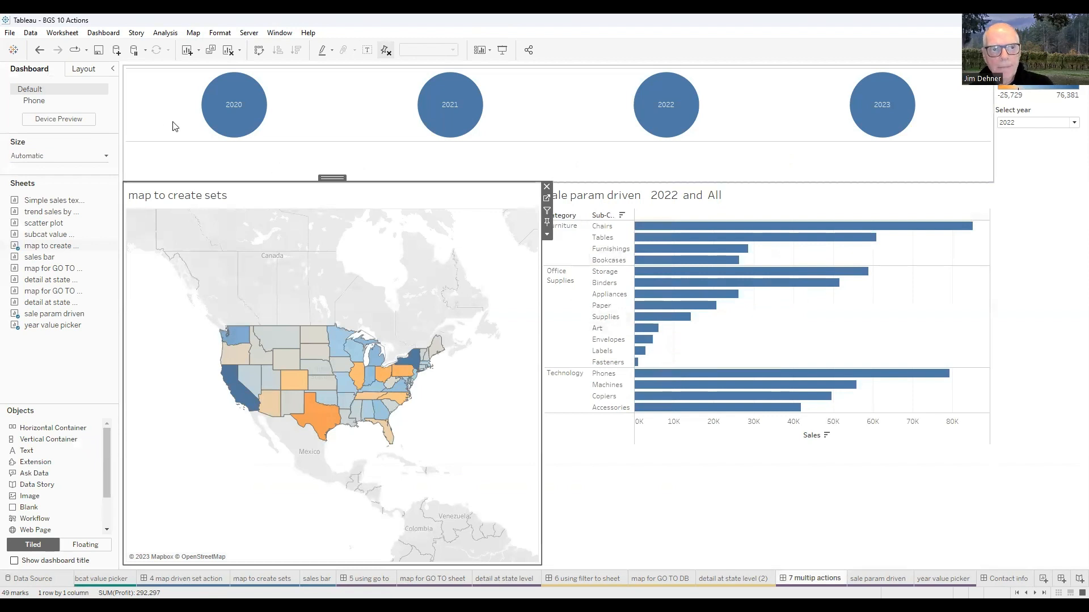
left_click(102, 33)
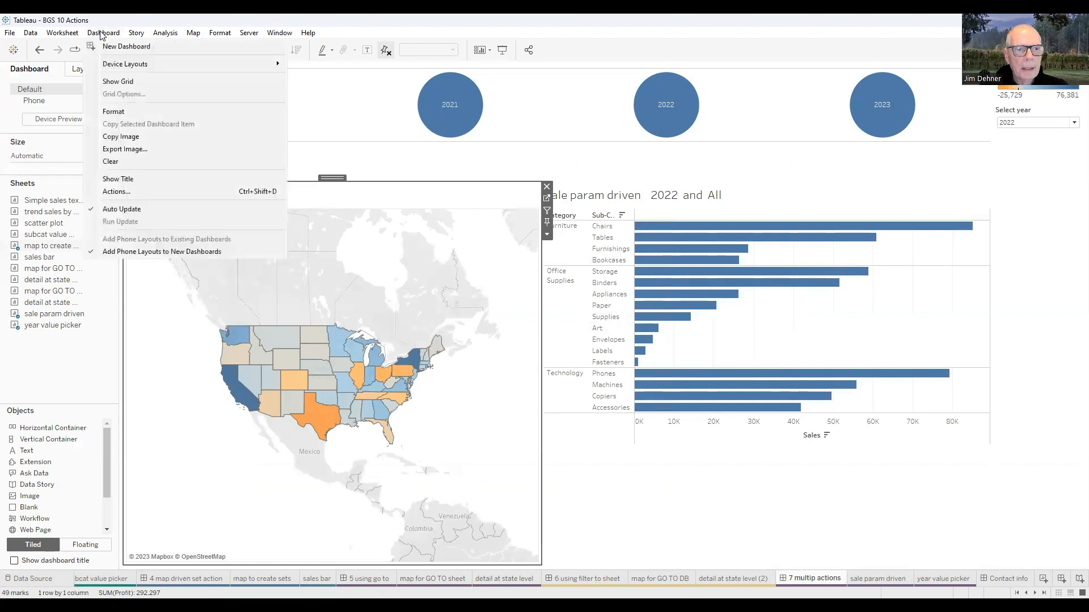
left_click(121, 191)
left_click(465, 246)
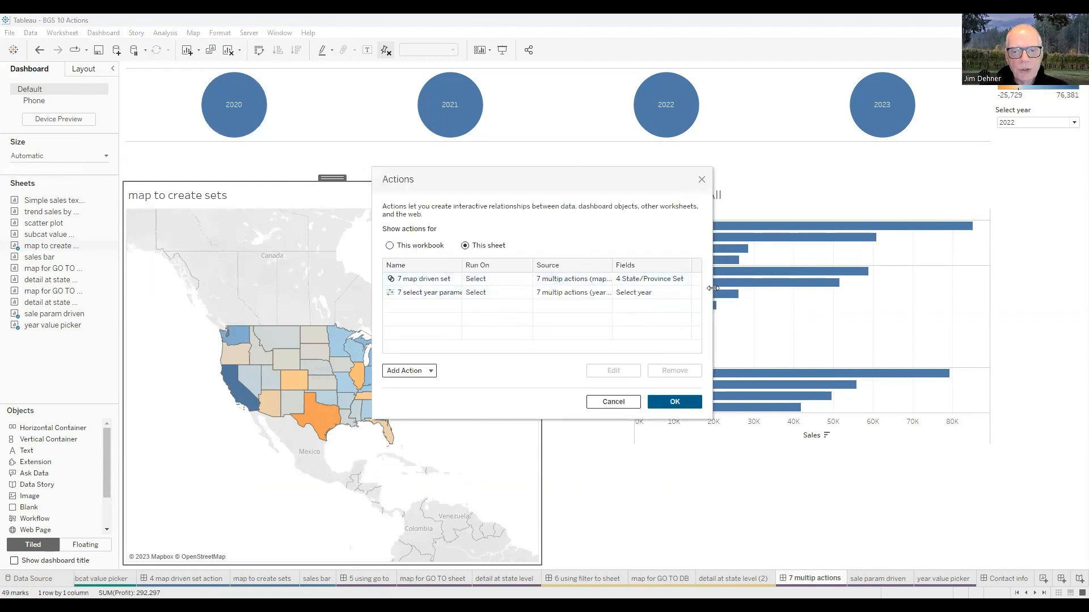
left_click(434, 294)
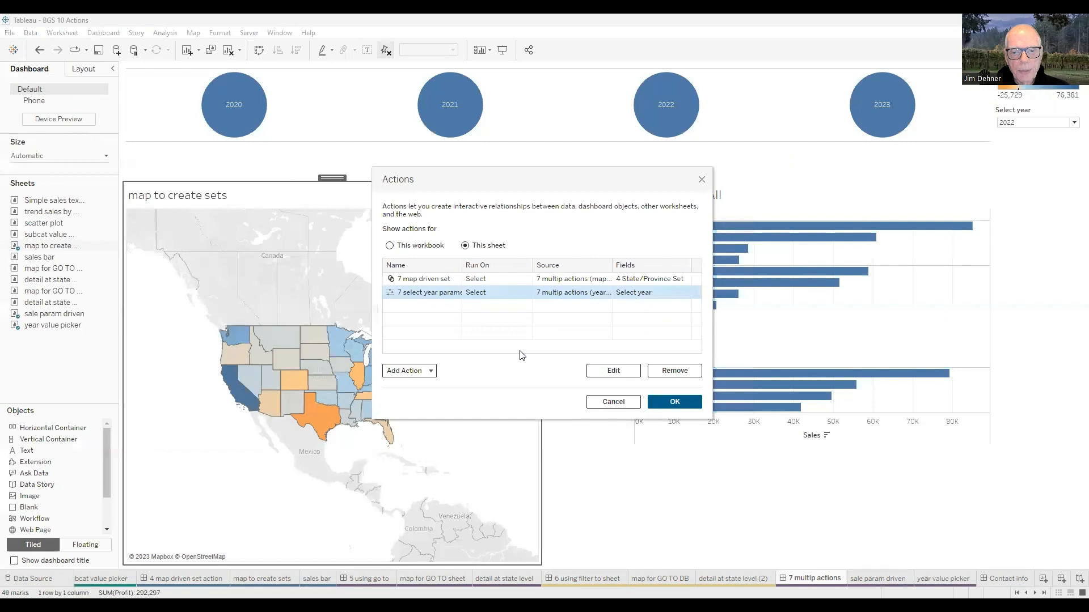
left_click(611, 372)
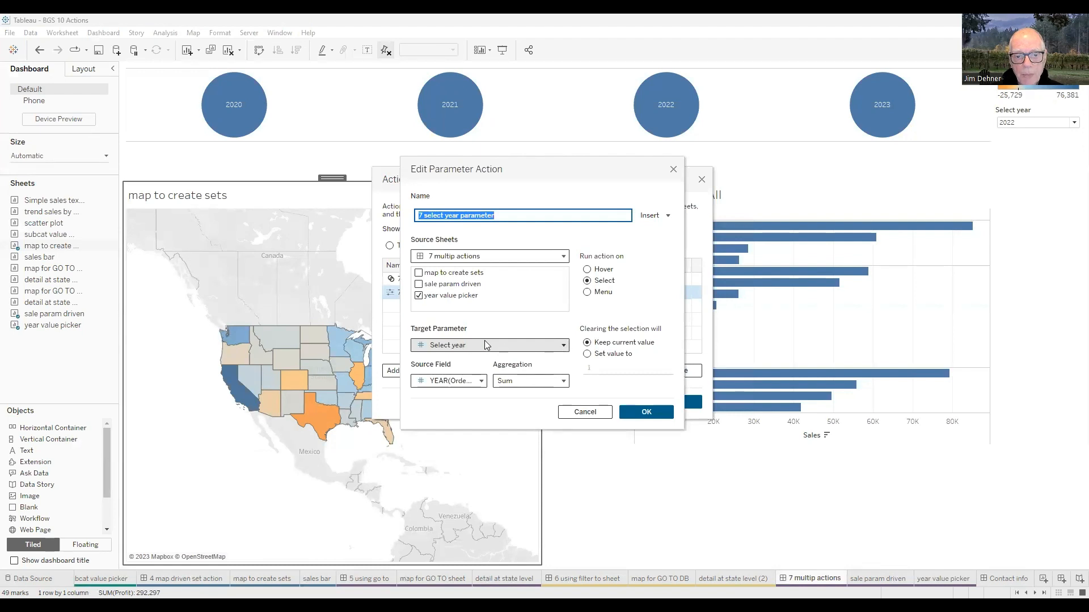
left_click(564, 347)
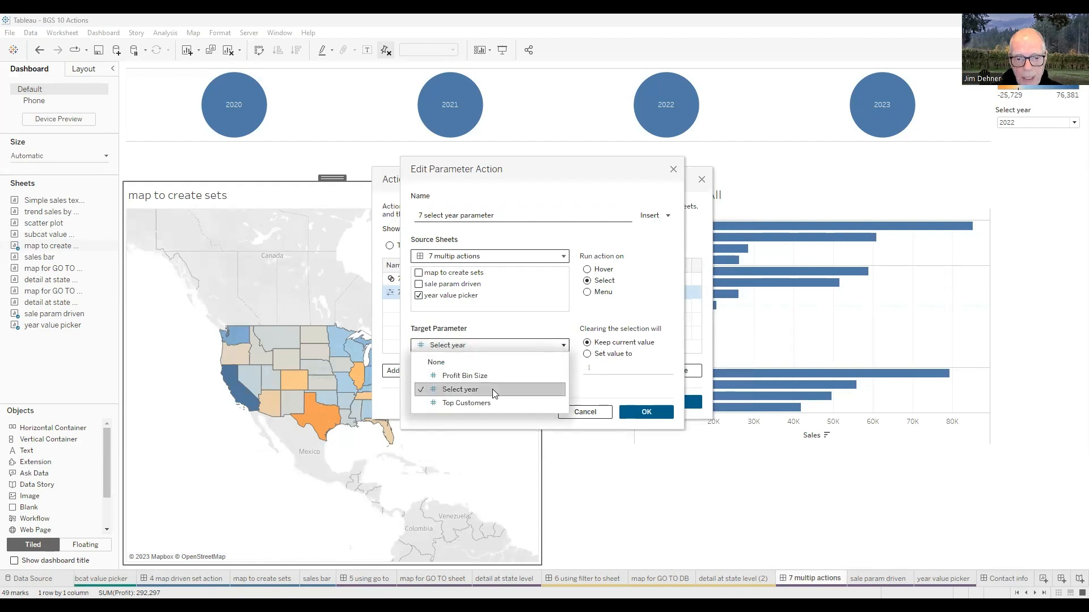
left_click(493, 389)
left_click(482, 381)
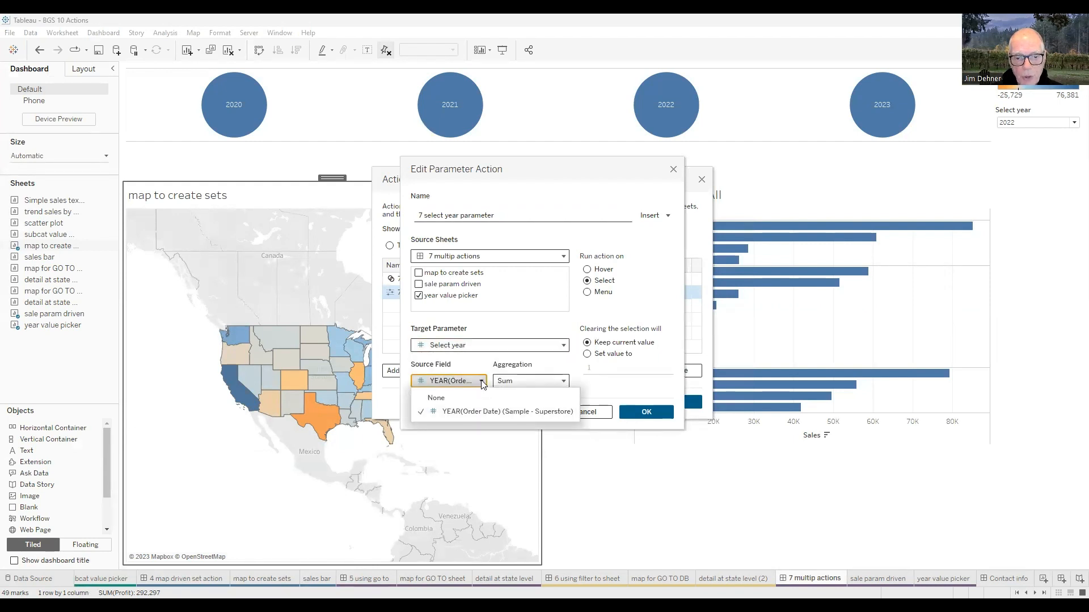
left_click(466, 414)
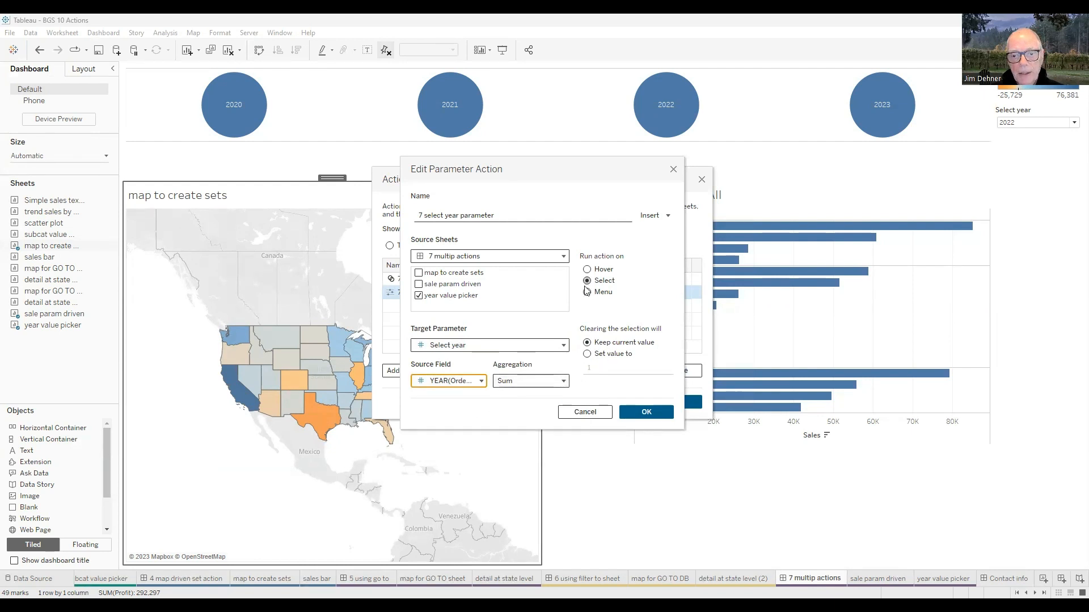
left_click(662, 411)
left_click(673, 402)
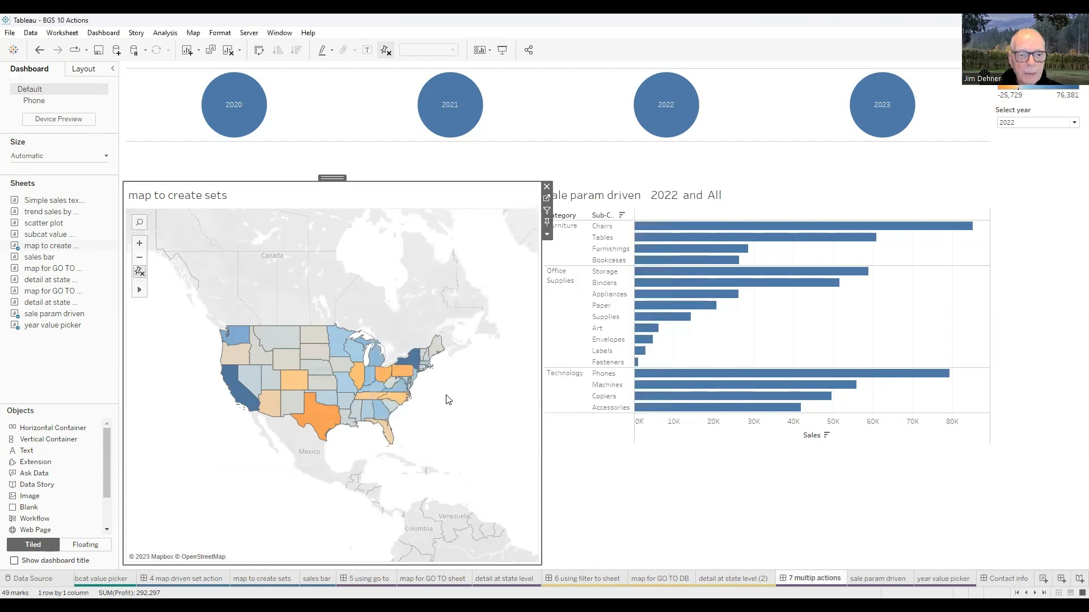
- Review the settings of the '7 map driven set' set action for this sheet, then close both dialogs
left_click(140, 275)
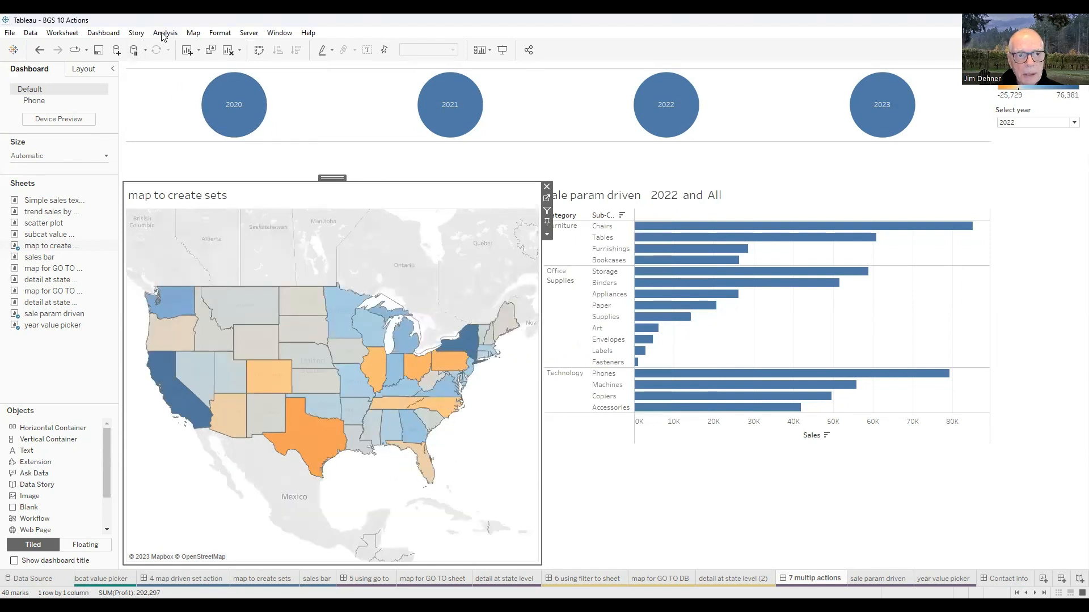
left_click(116, 35)
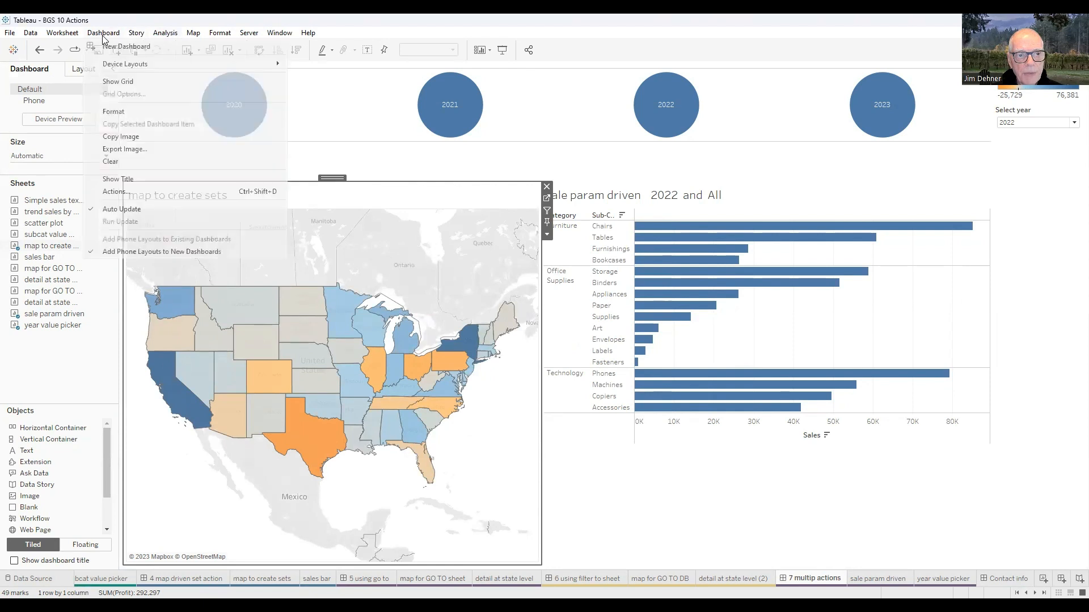
left_click(114, 192)
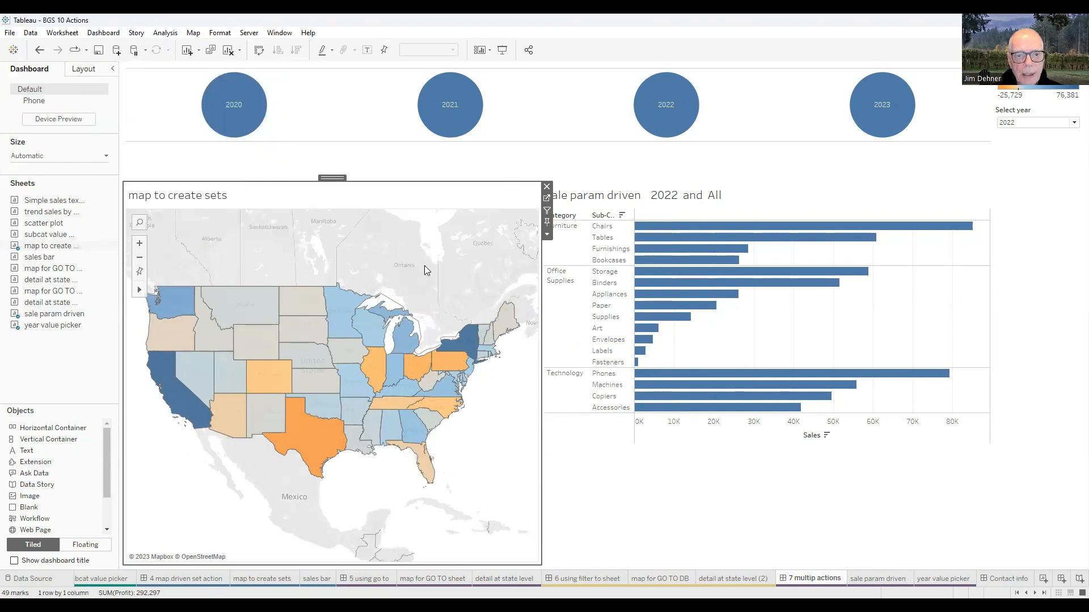
left_click(465, 245)
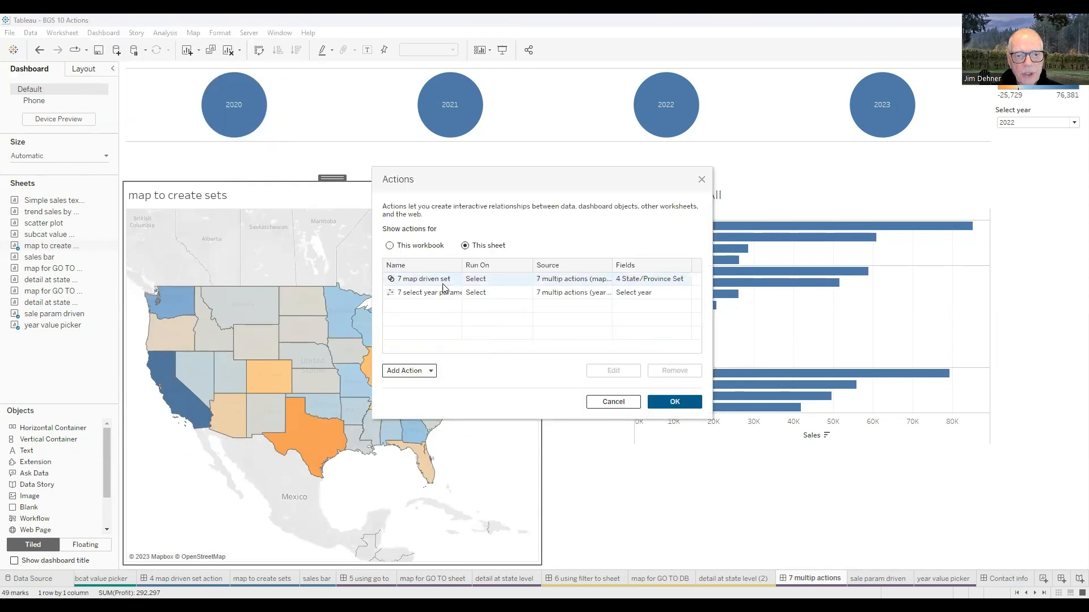
left_click(437, 280)
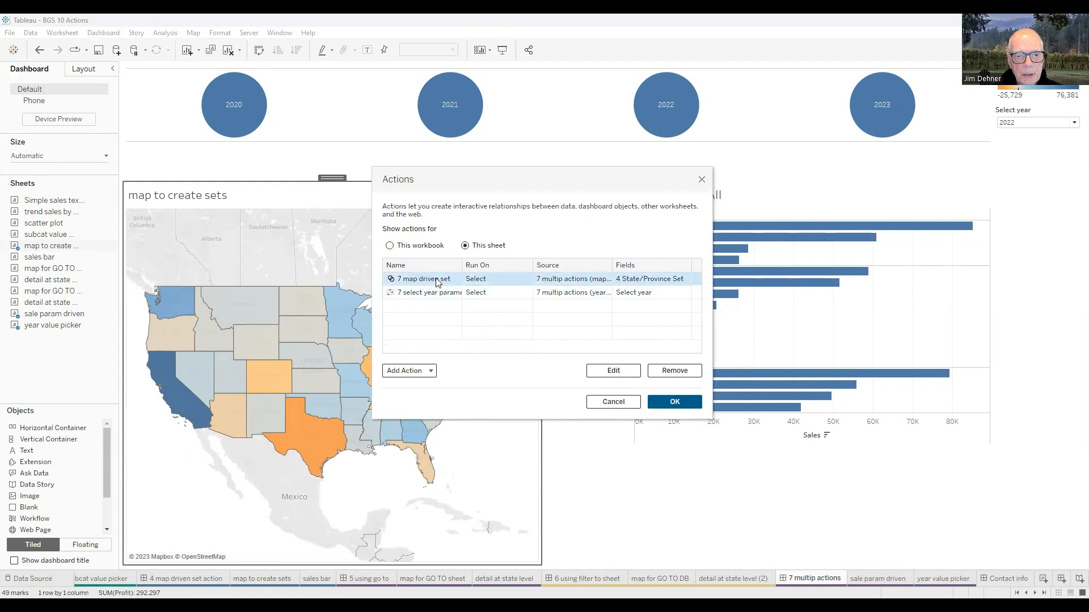
left_click(627, 378)
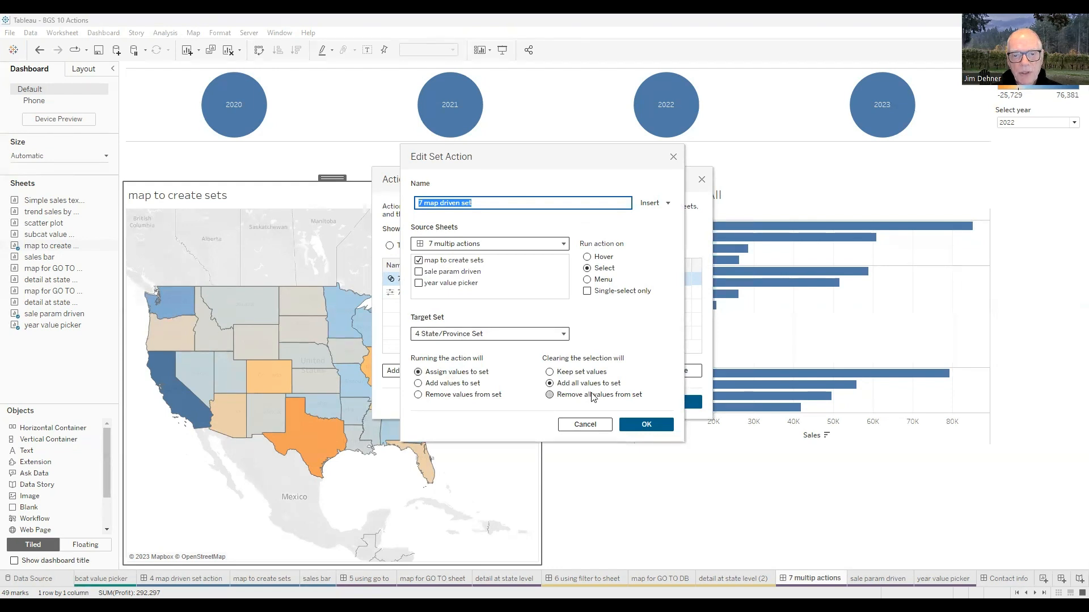
left_click(639, 425)
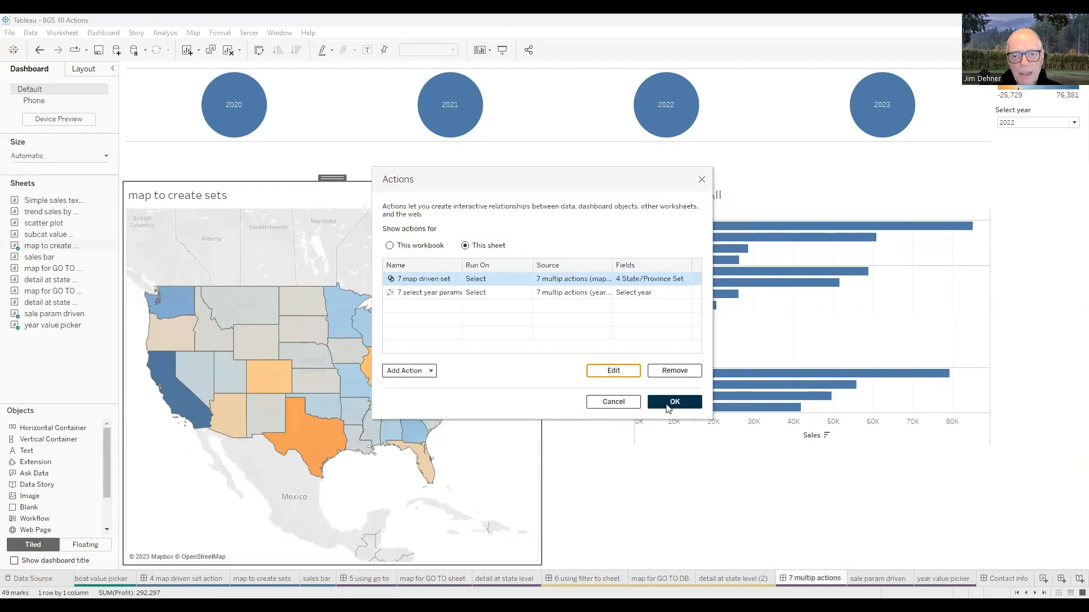
left_click(667, 409)
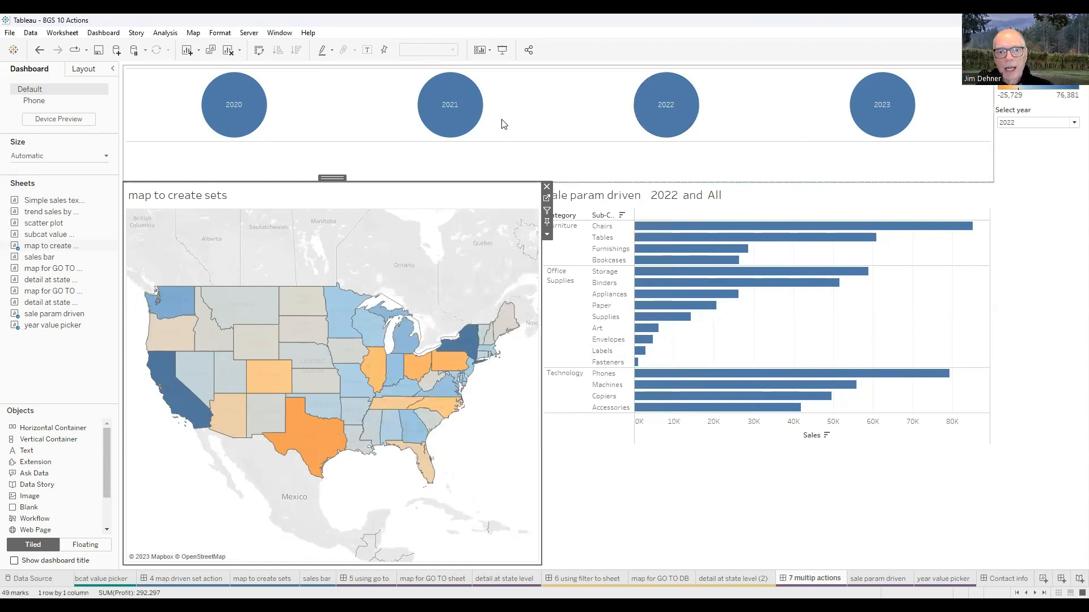
- Pick the years 2021, 2023 and 2020 in the year picker to drive the Select year parameter and sales bar chart
left_click(452, 108)
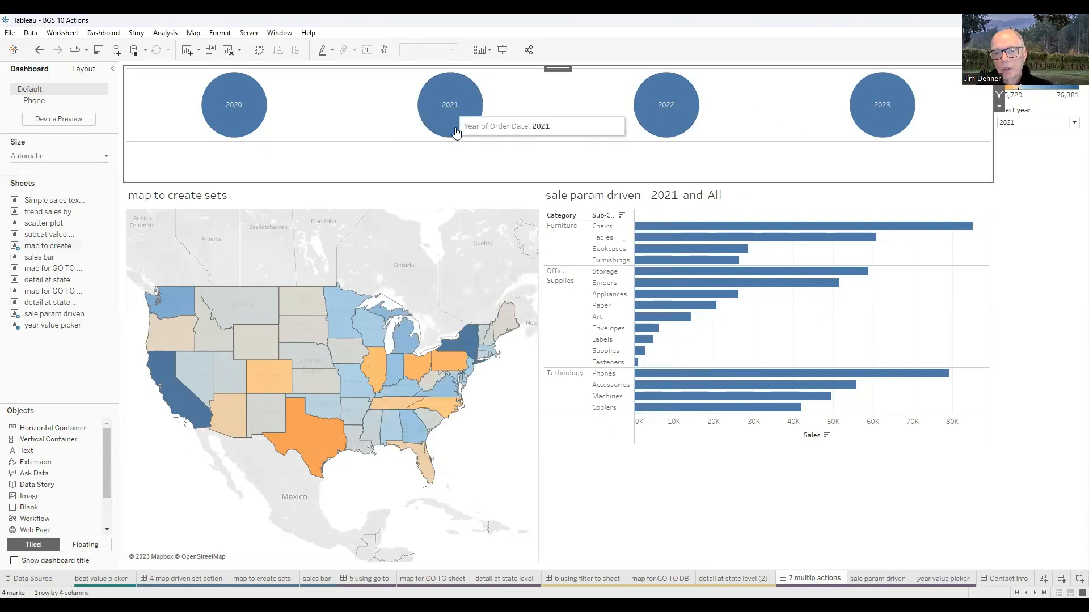
left_click(865, 104)
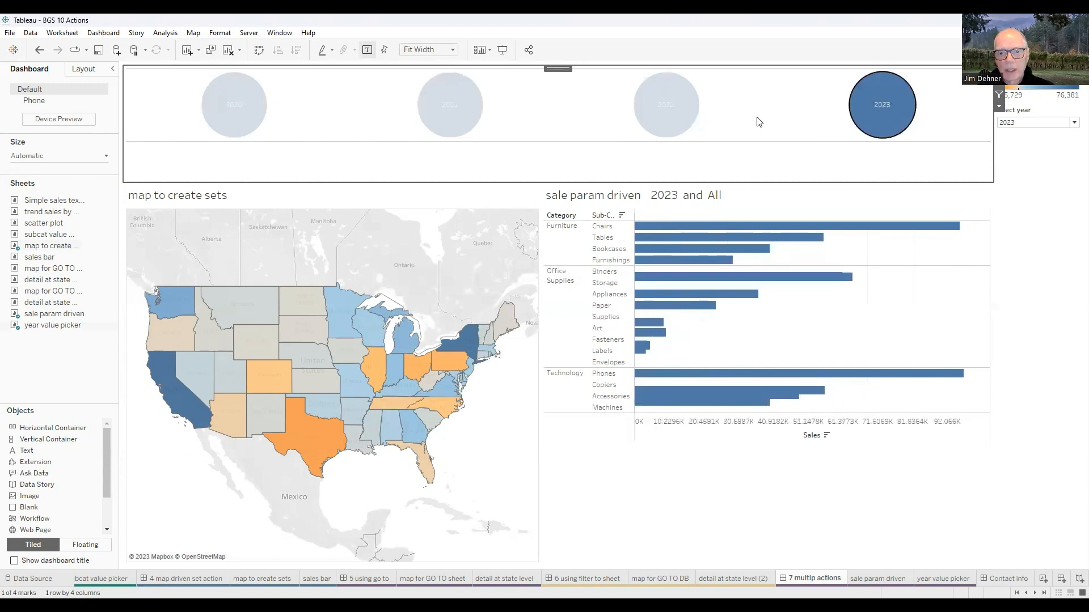
left_click(241, 108)
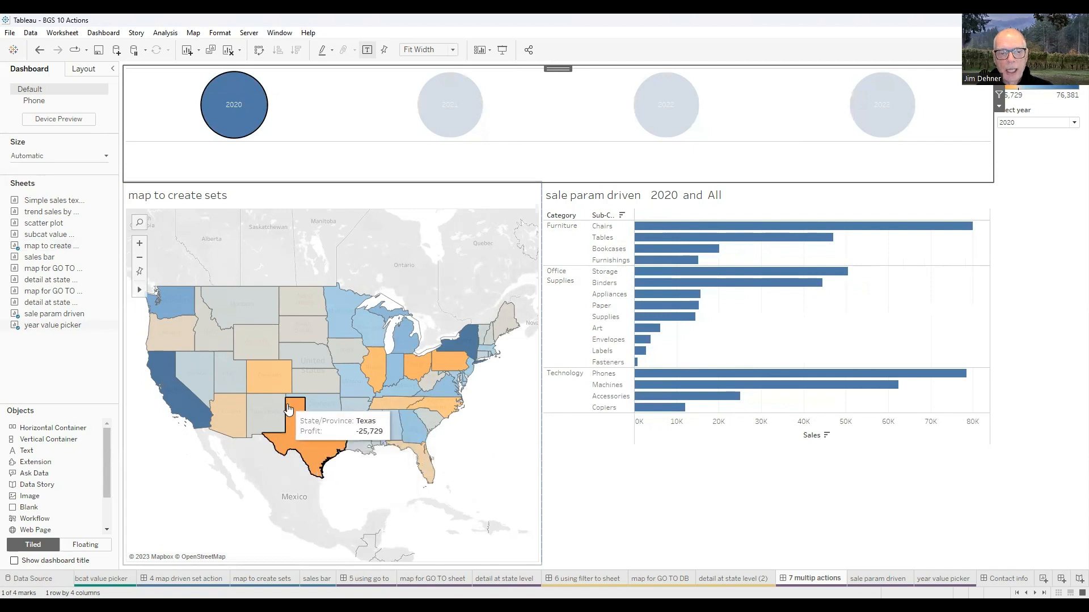
- Select Texas on the map to update the set, then pick 2022 and 2023 in the year picker
left_click(301, 427)
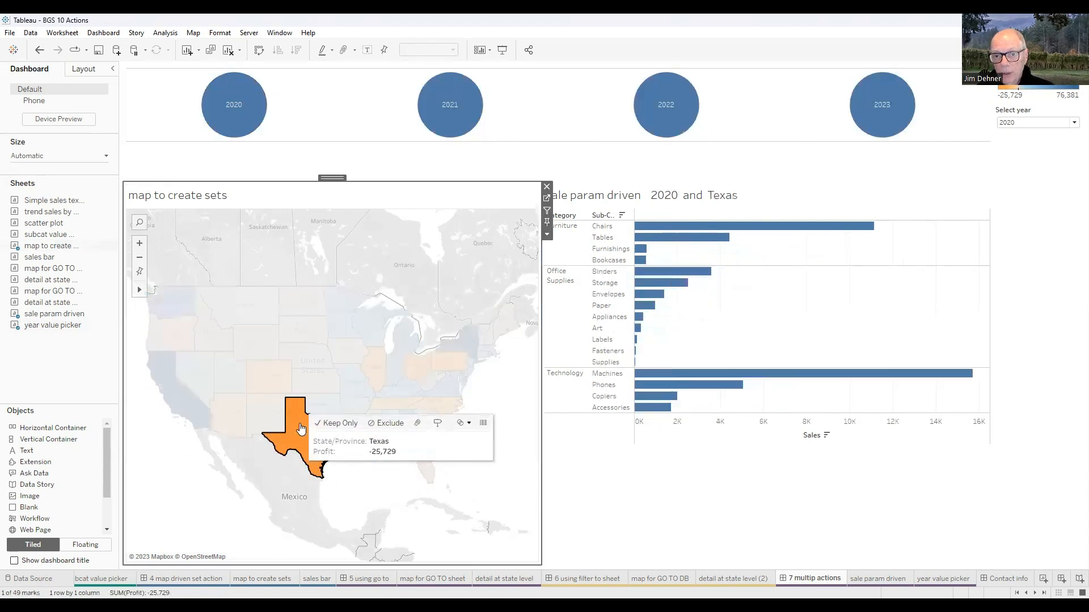
left_click(665, 108)
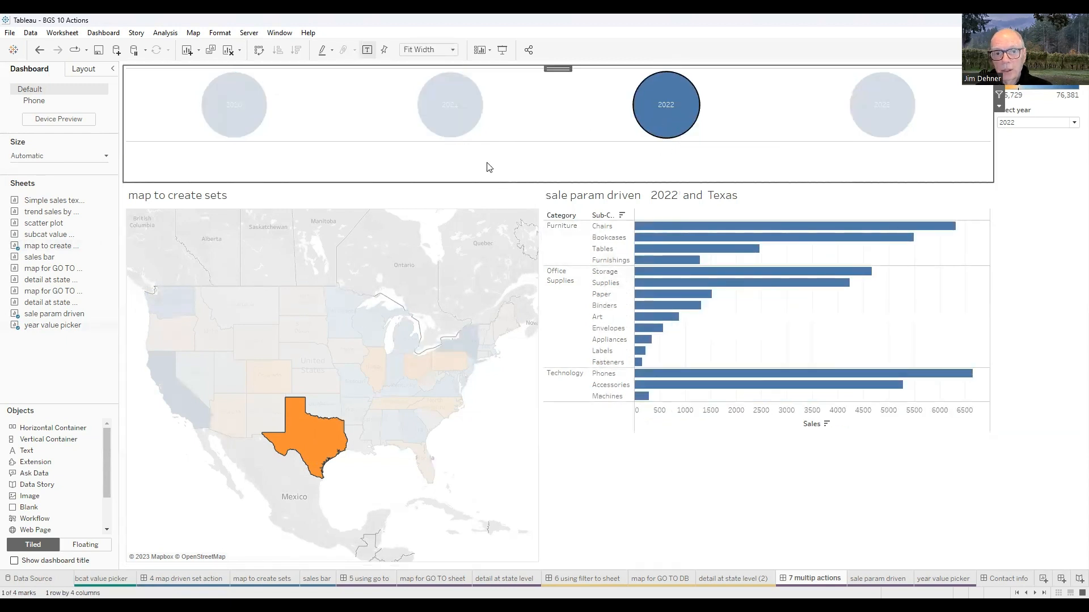
left_click(857, 98)
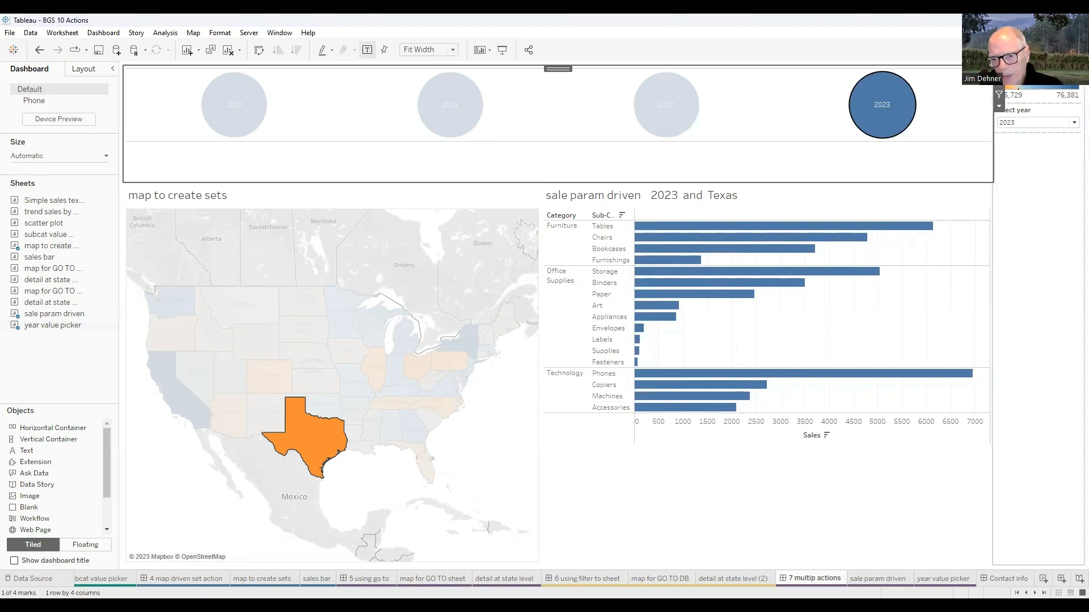
- Open the Contact info dashboard
left_click(992, 577)
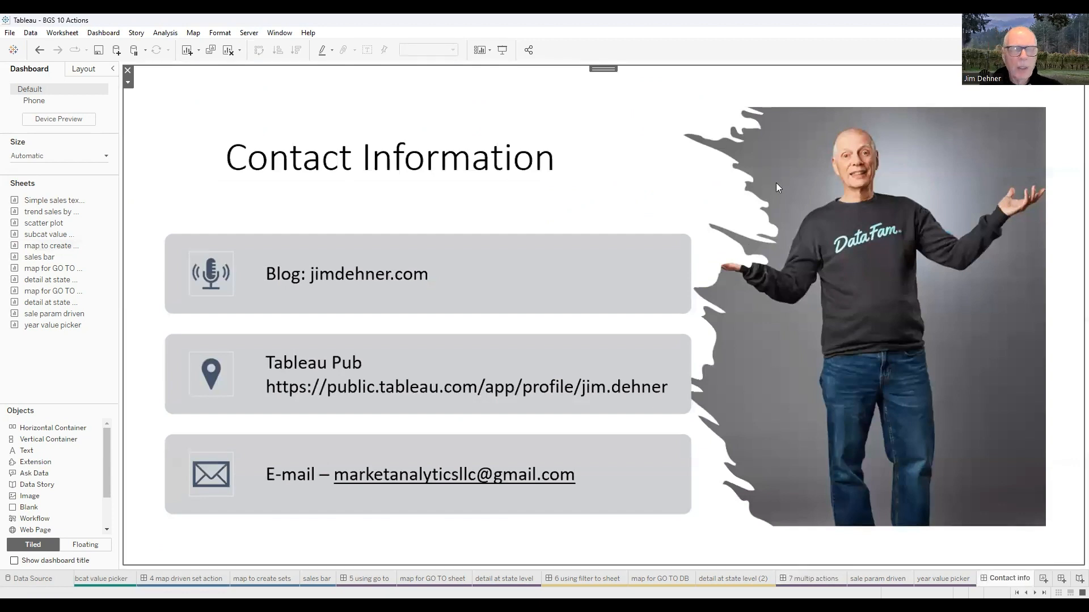